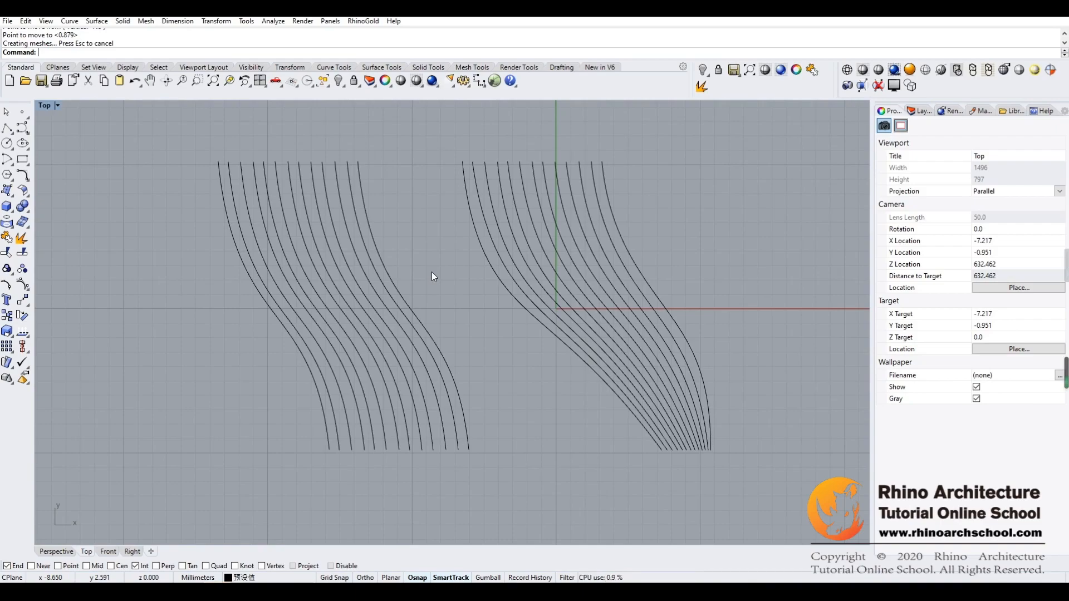
right_drag(422, 256, 536, 263)
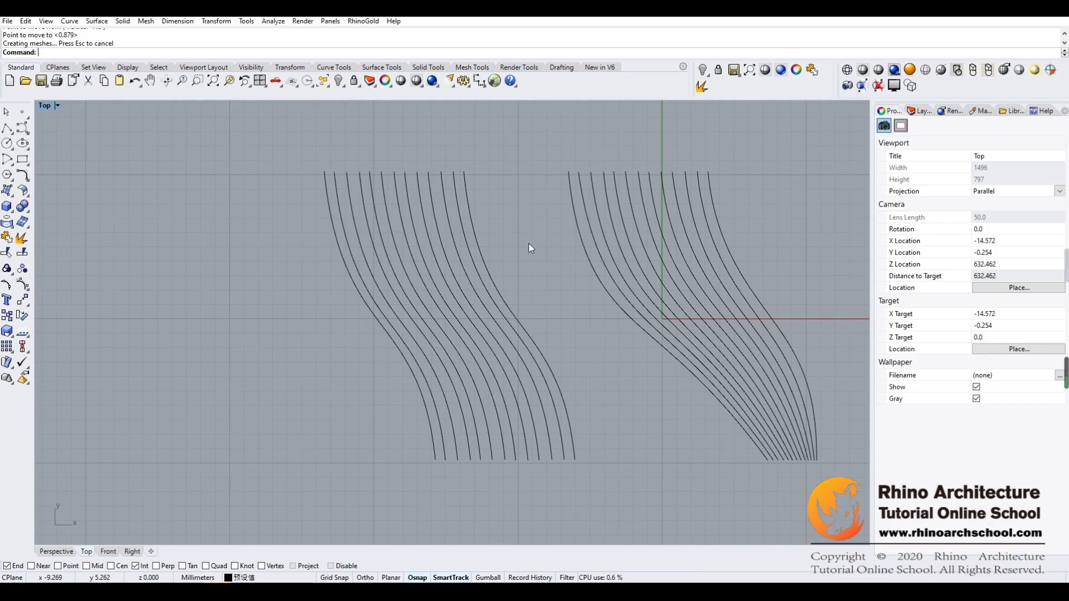
right_drag(536, 249, 468, 217)
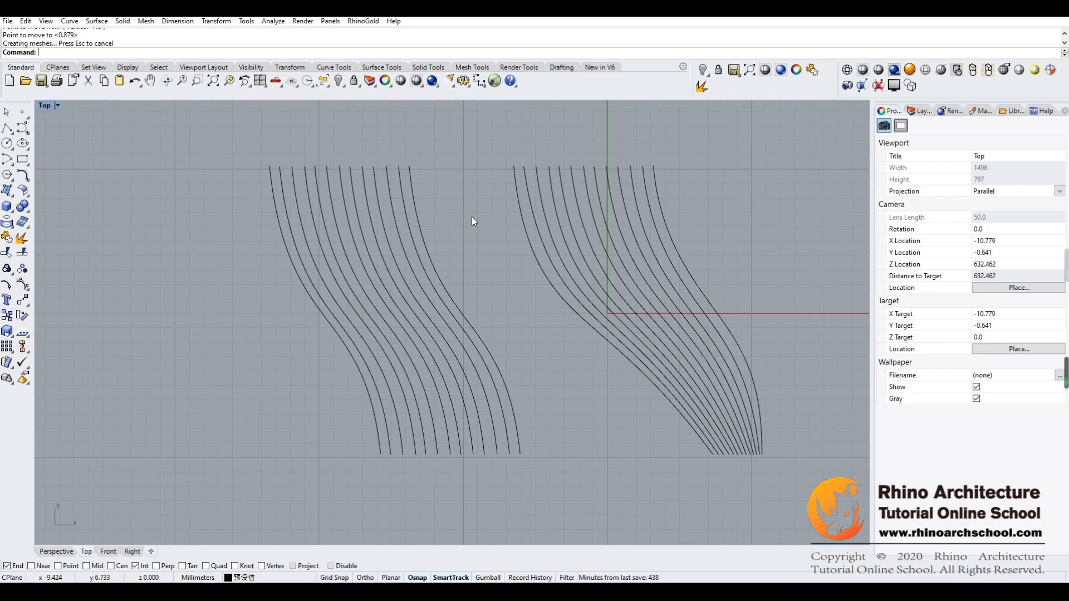
right_drag(491, 289, 520, 258)
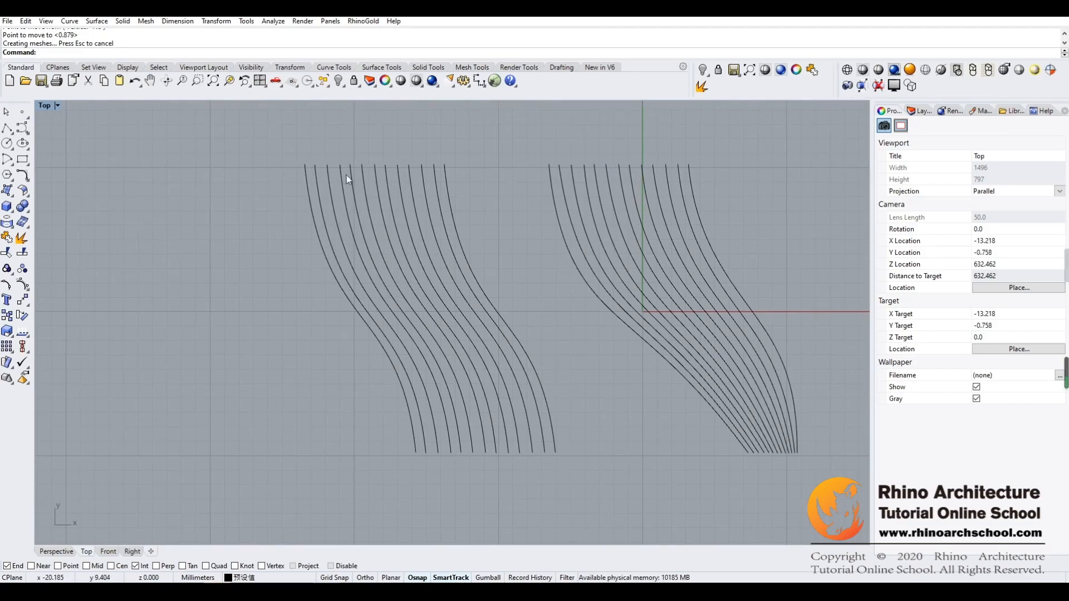
right_drag(410, 202, 466, 220)
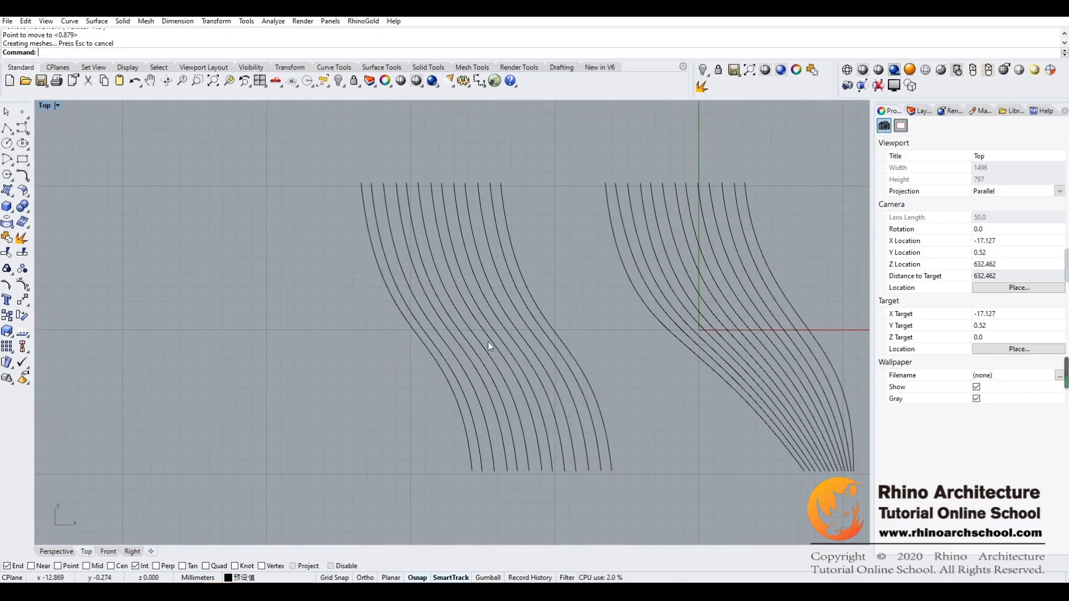
Step: Draw a freehand degree-3 S-shaped curve from five control points in the empty area beside the existing curve sets
right_drag(312, 283, 453, 275)
click(22, 129)
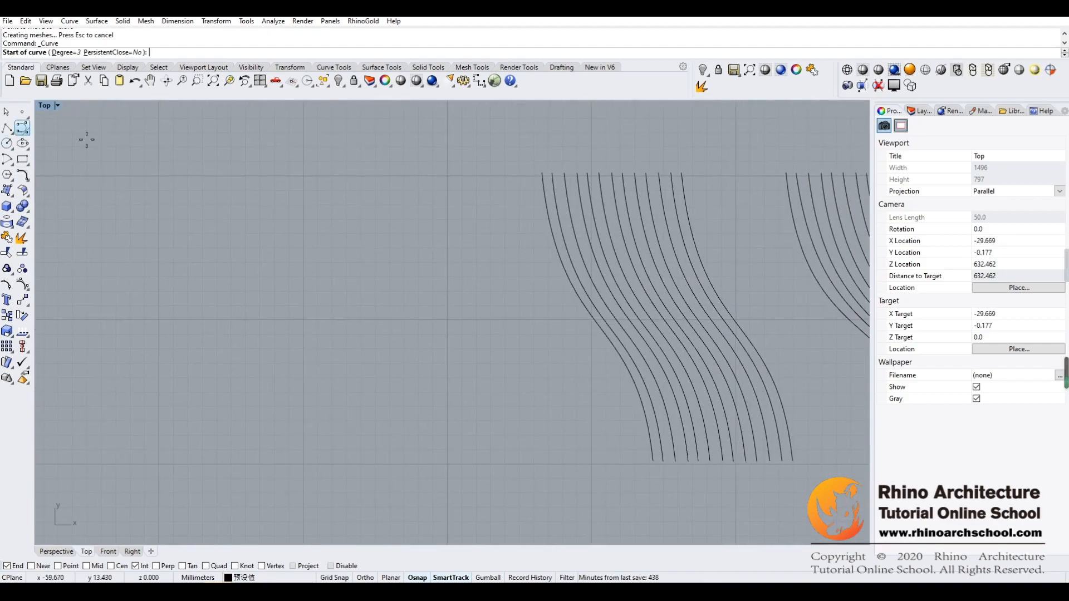
click(251, 184)
click(263, 261)
click(291, 304)
click(323, 355)
click(327, 451)
key(Return)
Step: Draw a second S-shaped control-point curve beside the first, starting close to its upper end and bulging outward below
key(Return)
click(265, 181)
click(271, 228)
click(296, 283)
click(347, 328)
click(364, 391)
click(363, 439)
key(Return)
Step: Draw a third S-shaped curve from six control points, bending inward at its lower end
key(Return)
click(282, 186)
click(302, 245)
click(347, 302)
click(393, 341)
click(384, 423)
click(372, 453)
key(Return)
Step: Draw a fourth S-shaped curve from seven control points, following the flow of the third
key(Return)
click(309, 192)
click(329, 254)
click(368, 294)
click(415, 334)
click(423, 387)
click(404, 420)
click(401, 446)
key(Return)
Step: Draw a fifth S-shaped curve from six control points, running close to the fourth through the middle
key(Return)
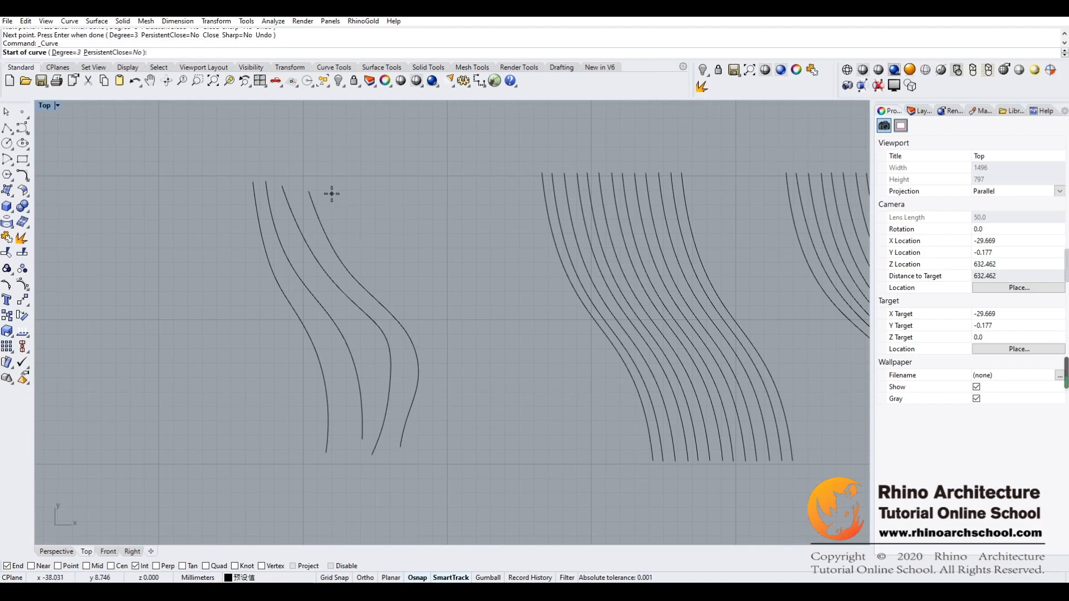
click(331, 194)
click(353, 251)
click(387, 299)
click(419, 320)
click(436, 382)
click(424, 432)
key(Return)
Step: Draw a sixth S-shaped curve with many closely spaced control points, hooking inward at its lower end
key(Return)
click(365, 187)
click(370, 230)
click(379, 263)
click(392, 291)
click(409, 305)
click(428, 330)
click(444, 351)
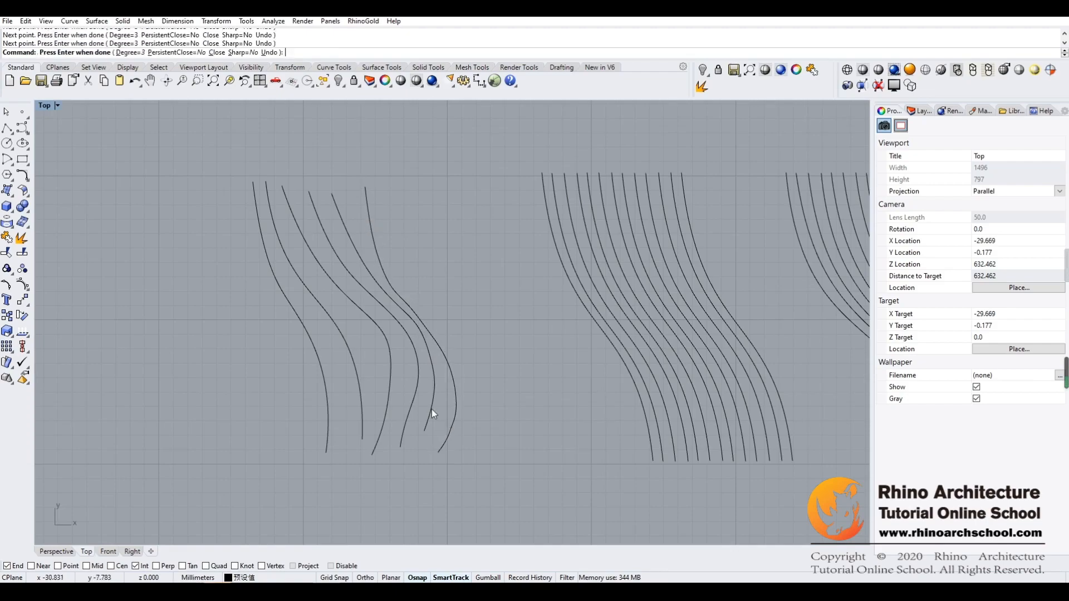
click(438, 451)
key(Return)
Step: Draw a seventh S-shaped curve from ten control points as the outer edge of the hand-drawn set
key(Return)
click(385, 185)
click(390, 232)
click(401, 261)
click(419, 287)
click(433, 308)
click(453, 324)
click(463, 344)
click(465, 360)
click(470, 376)
click(470, 433)
key(Return)
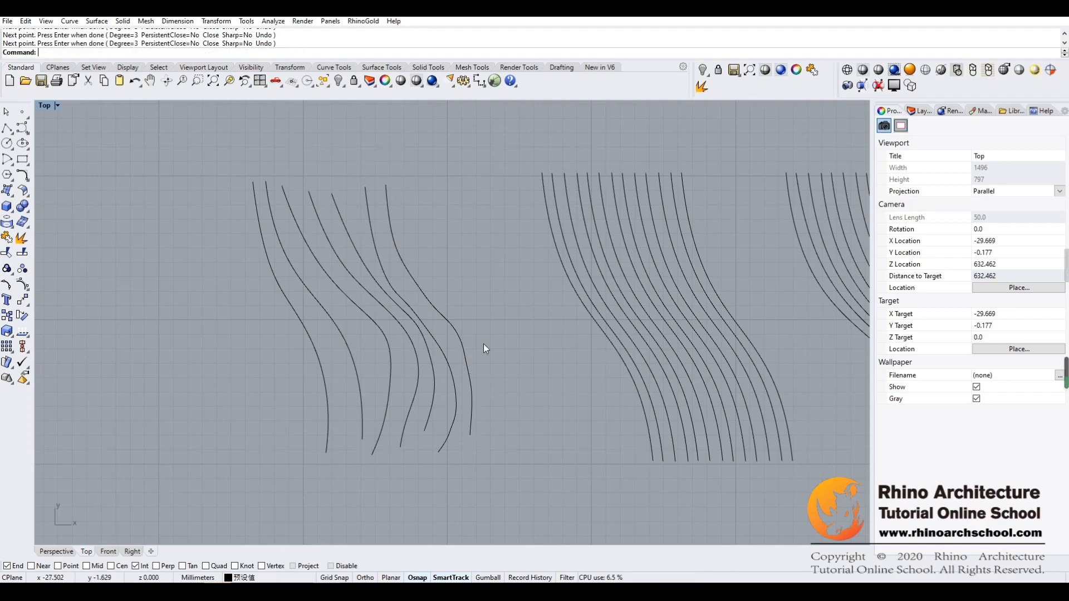
Step: Reshape the first hand-drawn curve by pulling its upper control point outward and adjusting the two points along its middle
click(284, 296)
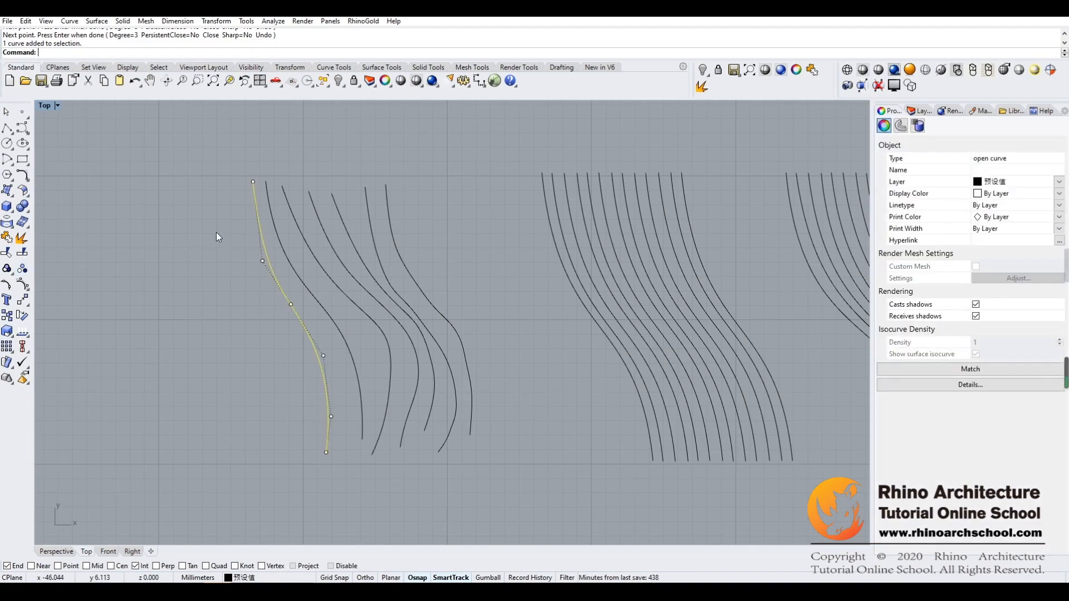
drag(262, 261, 241, 240)
drag(293, 308, 293, 287)
drag(324, 355, 320, 377)
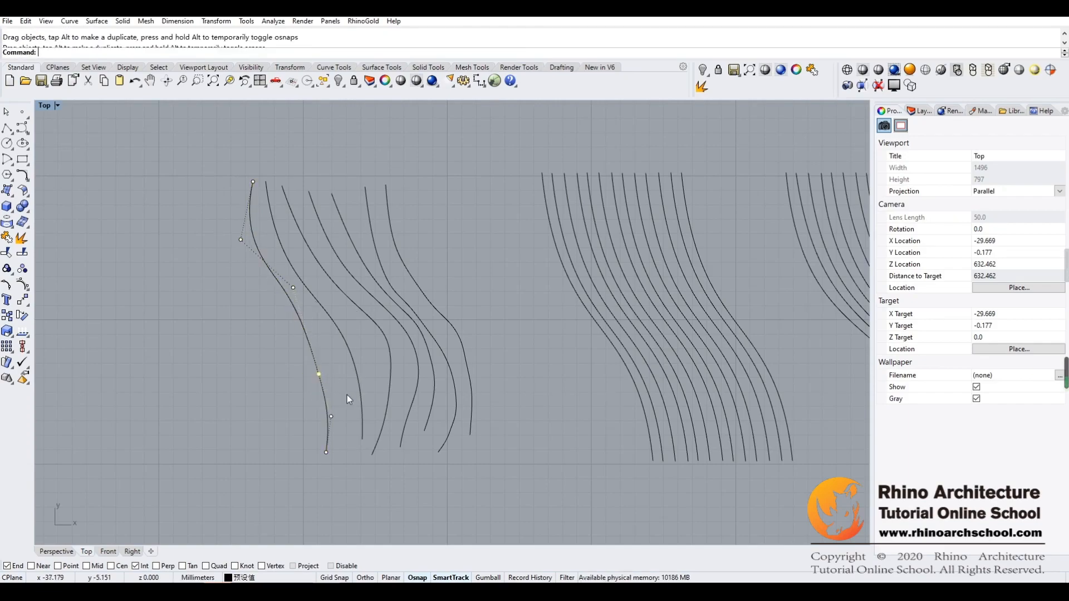
Step: Adjust the second hand-drawn curve by lowering its bottom end and shifting its middle and lower points toward the first curve
click(327, 319)
drag(362, 439, 354, 451)
drag(363, 391, 351, 381)
click(346, 329)
mouse_move(347, 329)
mouse_down()
mouse_move(333, 331)
mouse_move(336, 310)
mouse_up()
Step: Smooth the third hand-drawn curve by moving its three lower control points toward the second curve
click(358, 307)
drag(393, 332, 368, 347)
drag(391, 385, 376, 385)
drag(384, 427, 376, 423)
Step: Move the middle and lower points of the fourth hand-drawn curve toward the third to even out their spacing
click(402, 326)
drag(368, 294, 359, 307)
drag(416, 333, 393, 349)
drag(422, 391, 390, 447)
Step: Reshape the fifth hand-drawn curve by shifting its middle points toward the fourth curve and extending its lower end
click(413, 320)
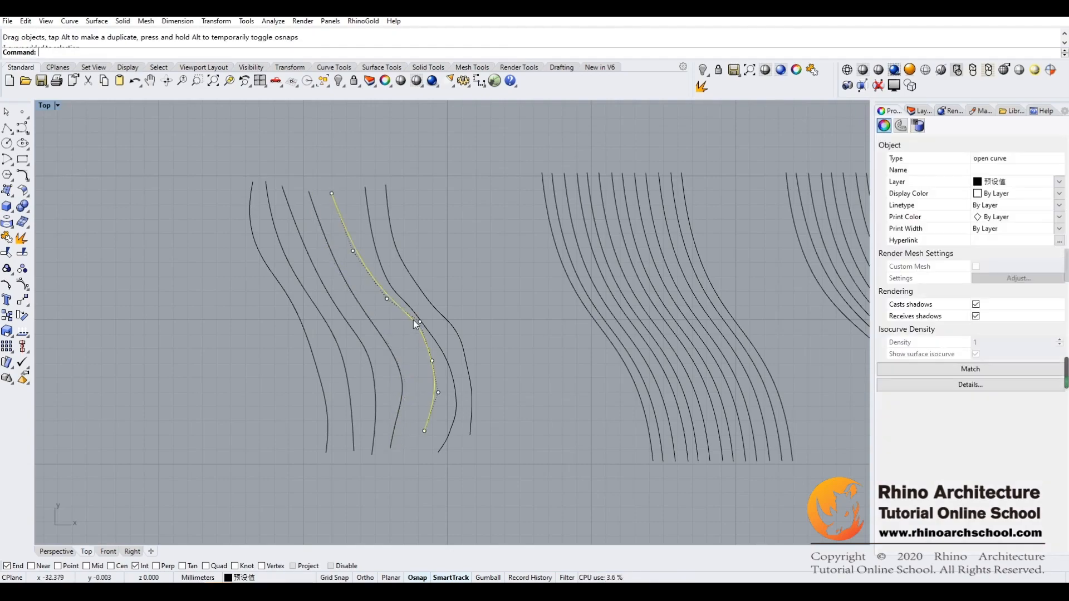
drag(418, 322, 411, 336)
click(386, 299)
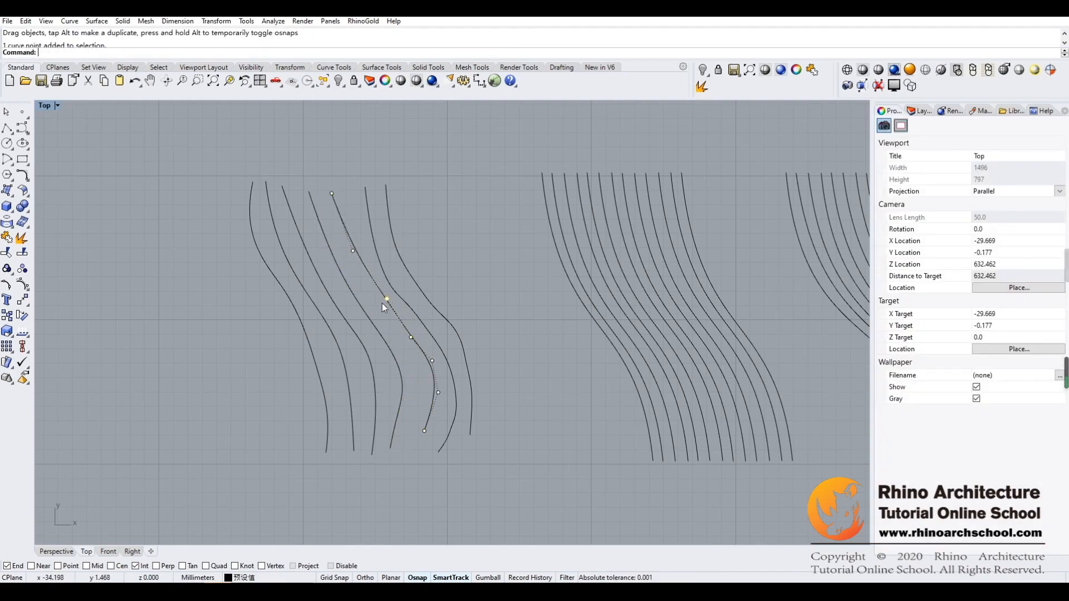
drag(381, 303, 375, 307)
click(432, 361)
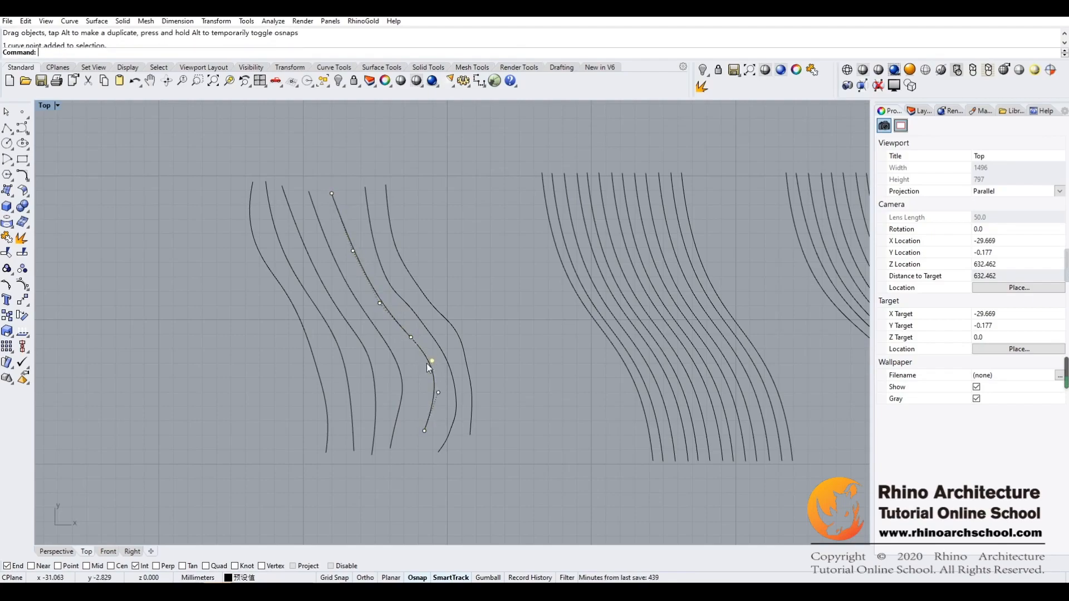
mouse_move(434, 392)
mouse_down()
mouse_move(425, 396)
mouse_move(436, 393)
mouse_up()
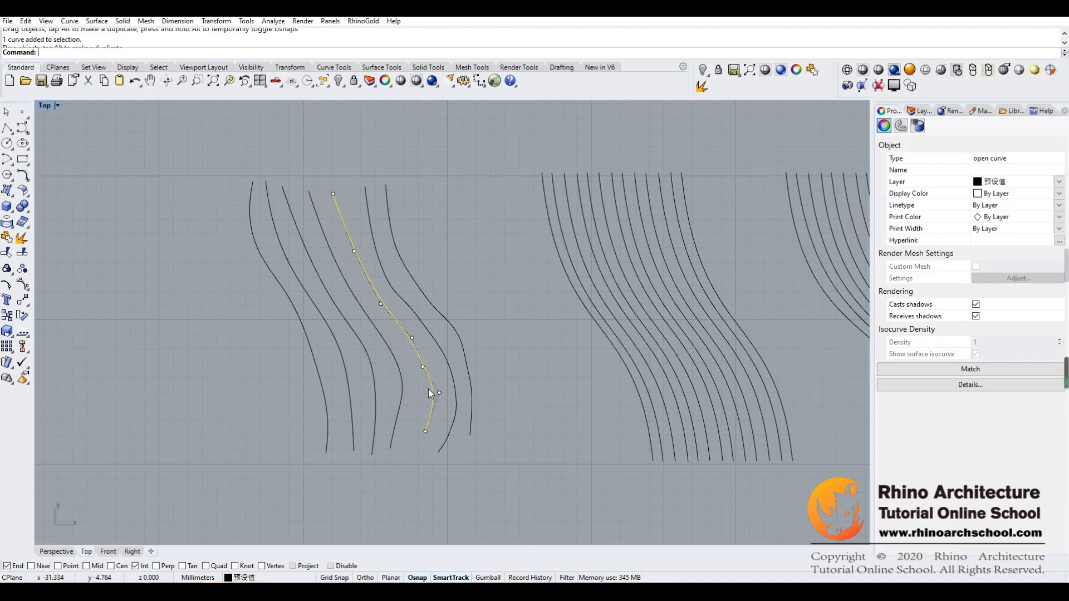
drag(425, 431, 420, 447)
Step: Smooth the middle of the sixth hand-drawn curve by nudging its control points
click(458, 376)
key(F10)
click(370, 230)
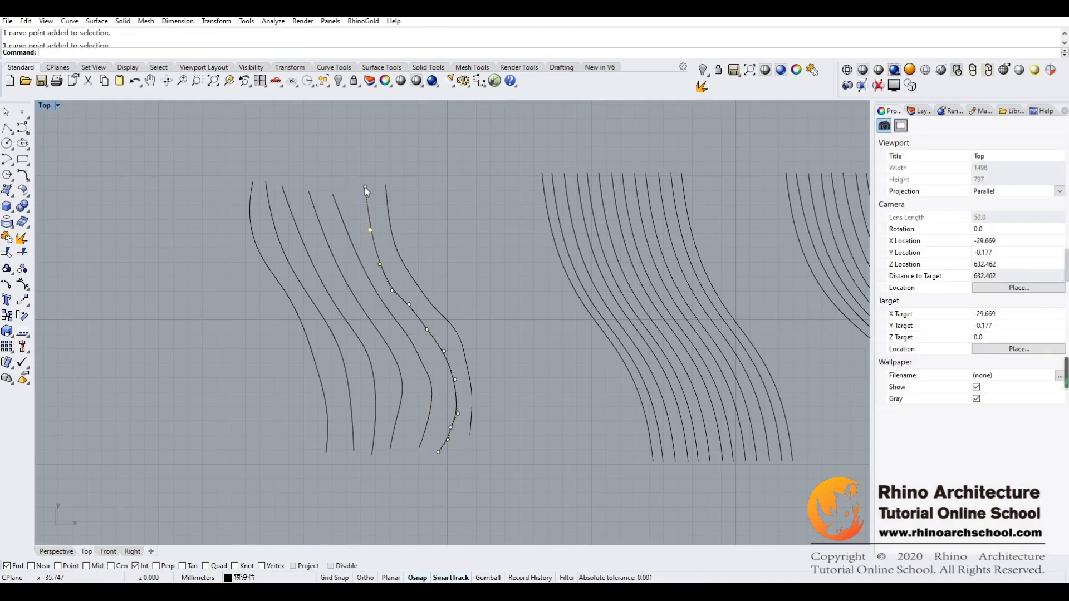
drag(380, 264, 397, 292)
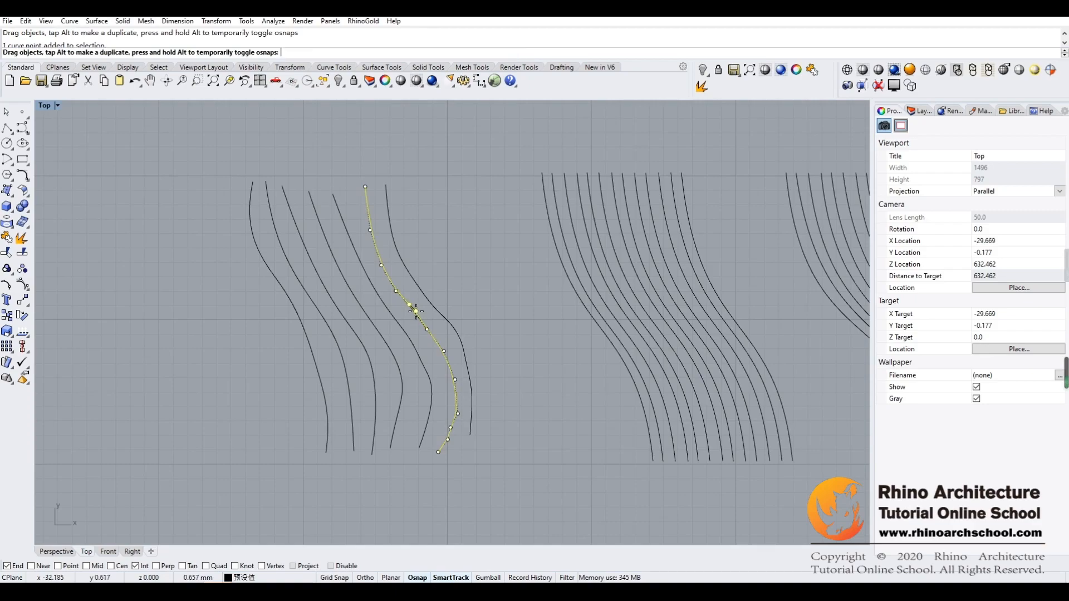
mouse_move(429, 326)
mouse_down()
mouse_move(434, 332)
mouse_move(424, 327)
mouse_up()
click(455, 328)
click(450, 293)
Step: Show the edit points of all seven hand-drawn curves
right_drag(496, 282, 475, 276)
drag(463, 178, 192, 475)
click(236, 419)
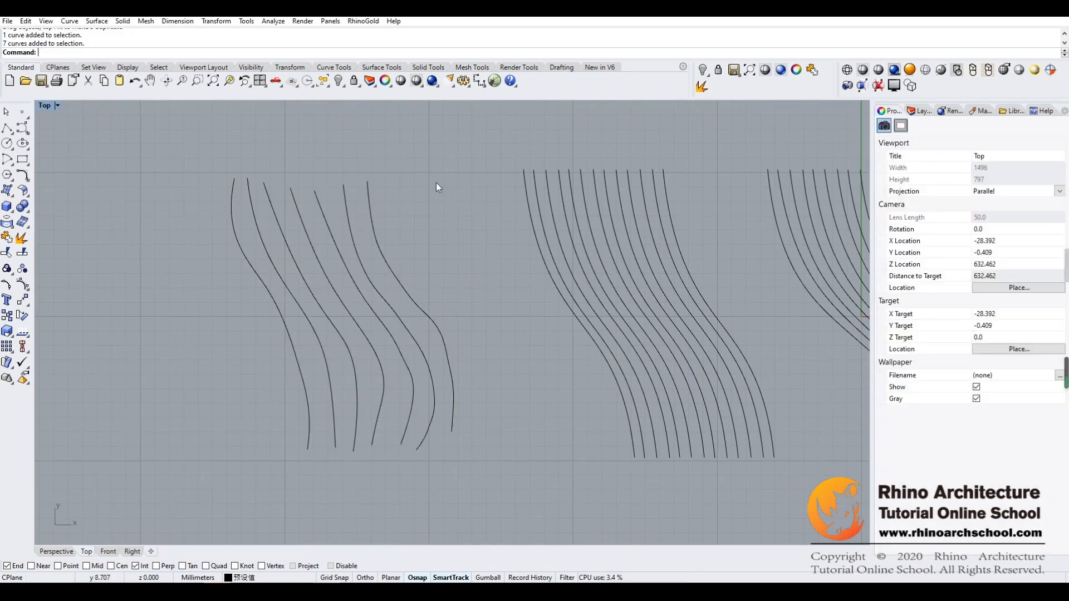
drag(457, 183, 217, 473)
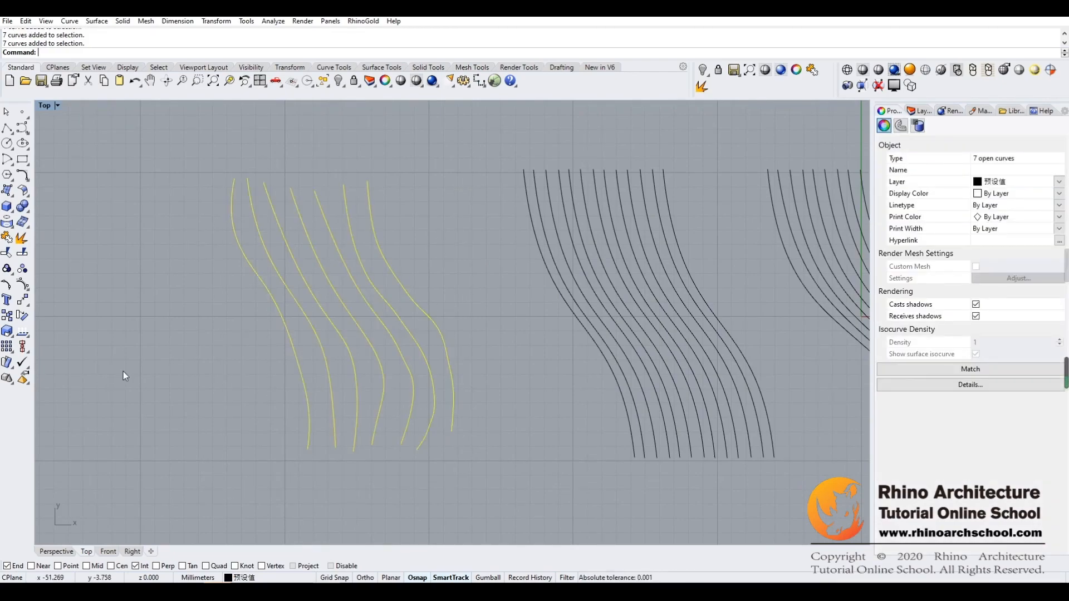
click(23, 285)
right_drag(430, 261, 452, 262)
right_drag(268, 232, 311, 241)
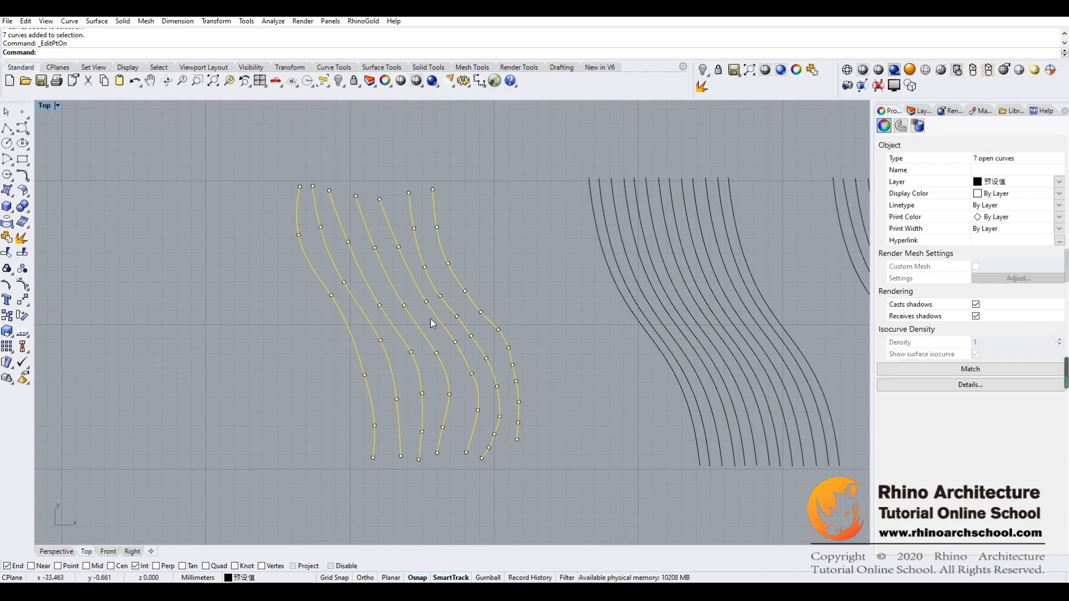
right_drag(495, 286, 495, 267)
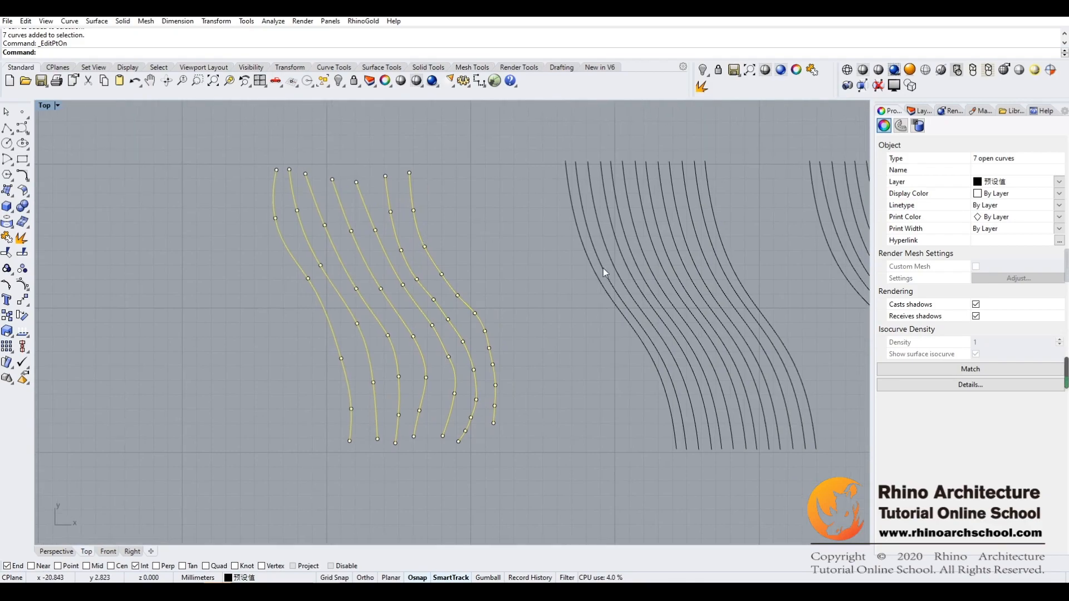
click(546, 287)
Step: Show the control points of the 13 evenly spaced curves in the middle set
right_drag(546, 289, 422, 298)
drag(626, 146, 451, 454)
click(22, 285)
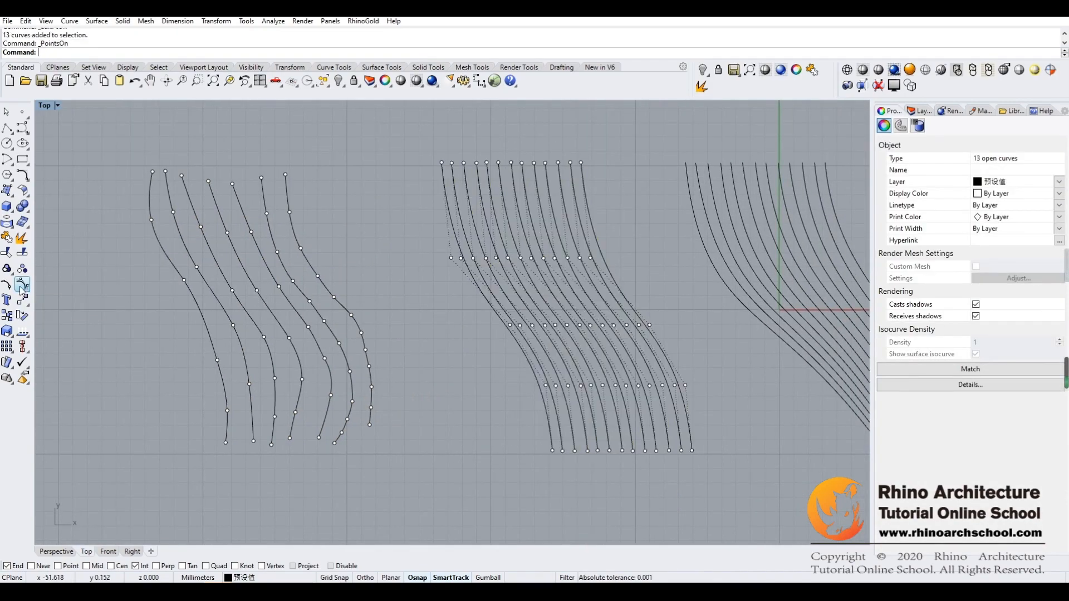
right_drag(503, 396, 478, 393)
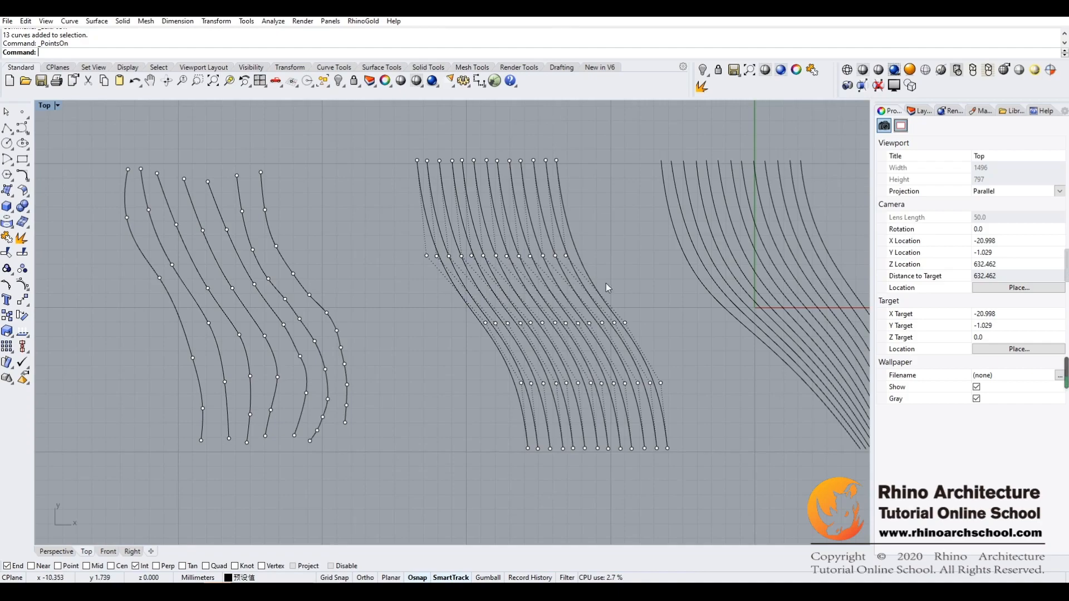
Step: Compare the point distribution on the hand-drawn curves with that on the evenly spaced curve set
drag(595, 155, 415, 483)
drag(331, 221, 112, 426)
click(434, 353)
right_drag(466, 372, 330, 364)
mouse_move(495, 350)
right_down()
mouse_move(527, 348)
mouse_move(511, 348)
right_up()
scroll(502, 339, down, 12)
scroll(502, 339, up, 12)
right_drag(235, 317, 276, 308)
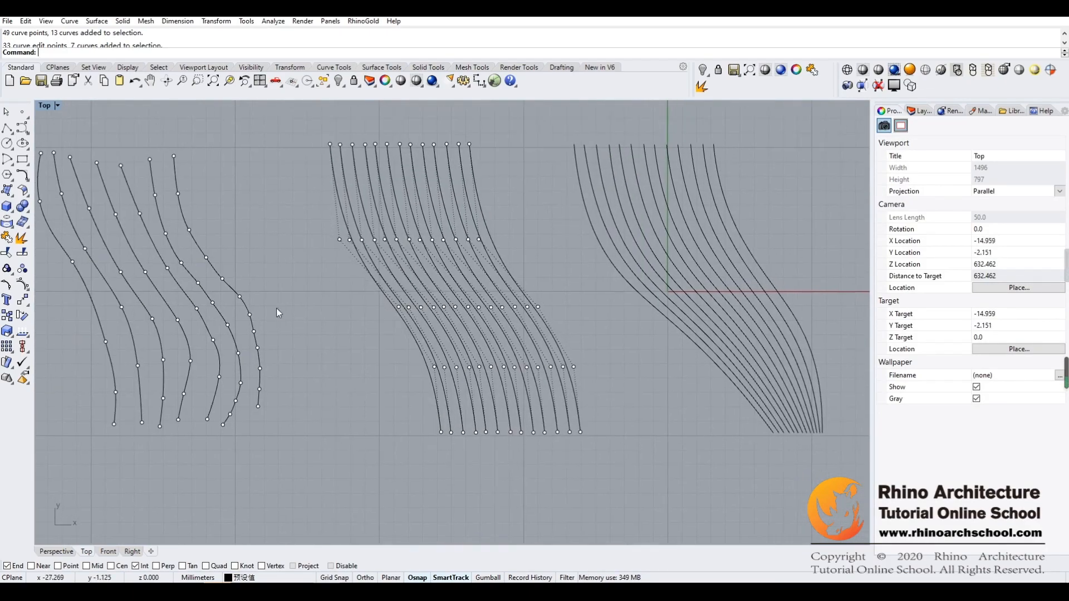
Step: Show the control points of the 13 curves that converge toward their lower ends
right_drag(671, 351, 633, 355)
click(653, 346)
click(753, 218)
drag(784, 200, 568, 384)
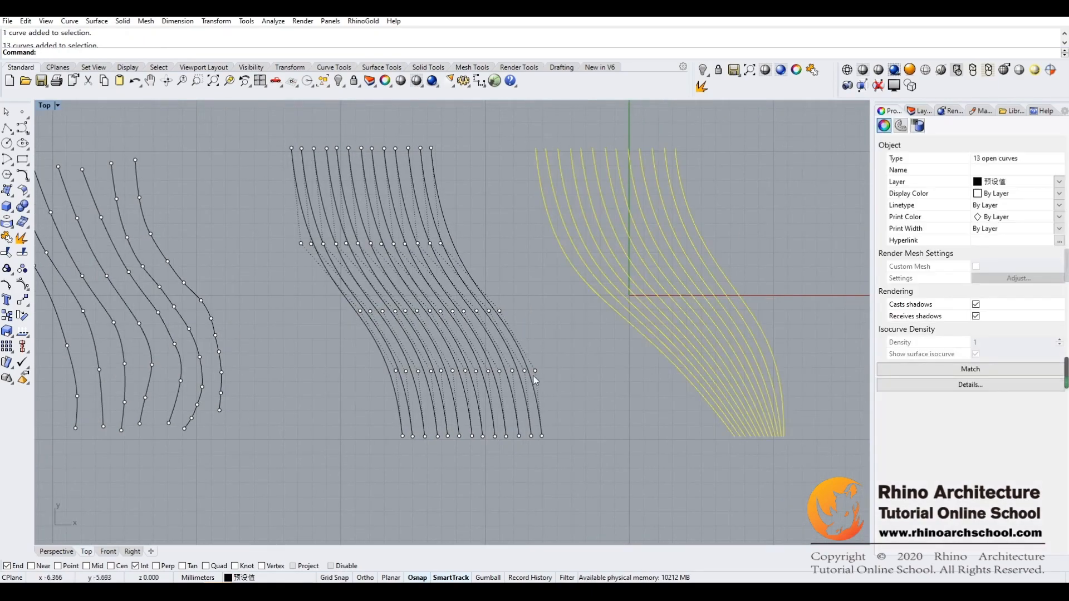
click(22, 287)
right_drag(650, 372, 548, 393)
right_click(513, 374)
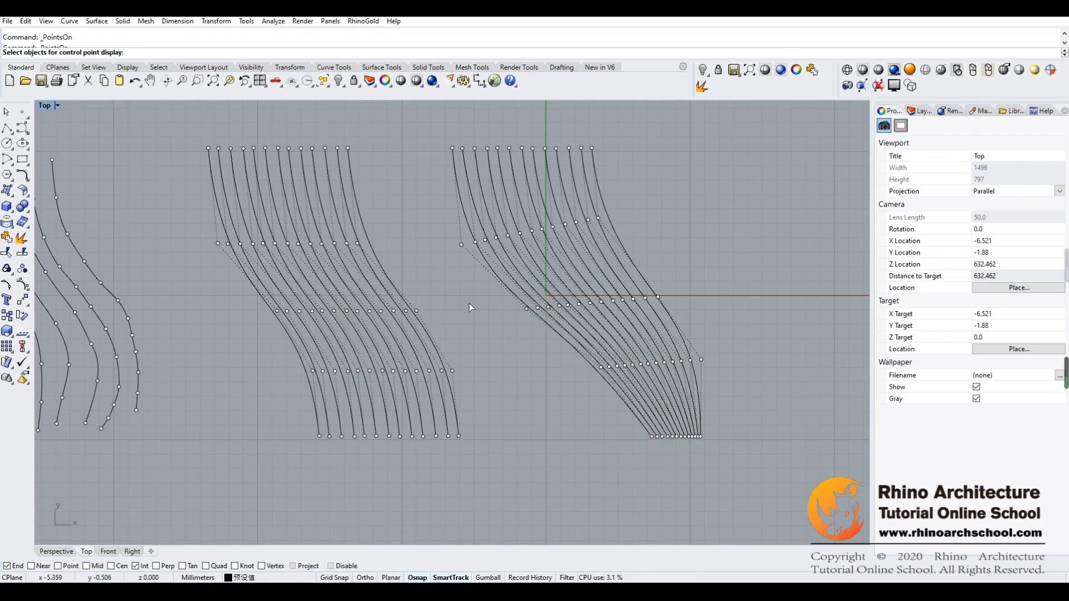
Step: Hide all curve points and draw a horizontal line about 11 mm long along the upper ends of the evenly spaced curves
right_drag(164, 203, 220, 212)
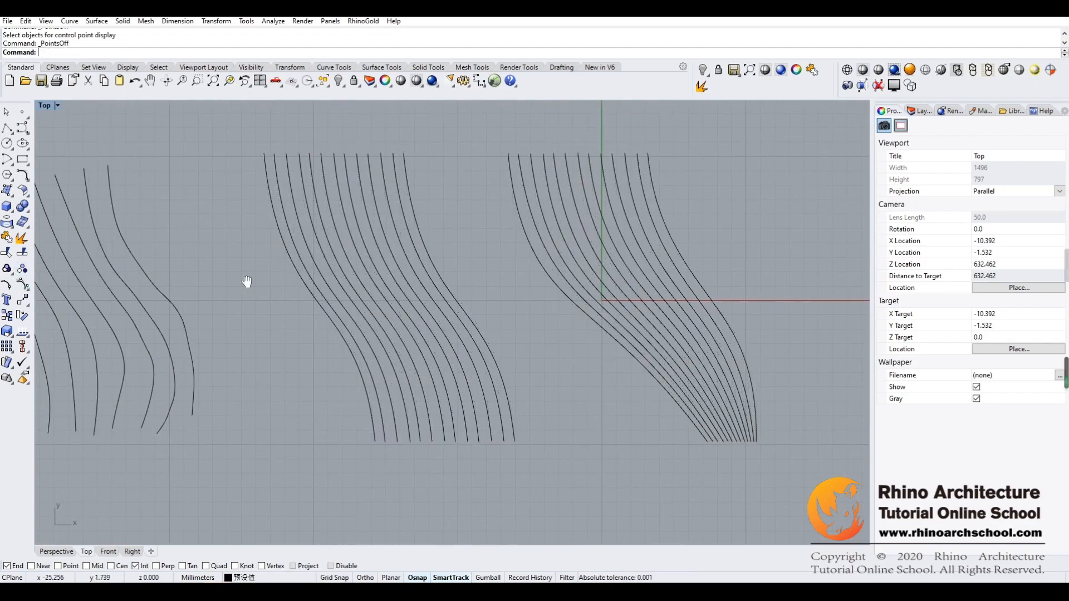
right_drag(247, 282, 268, 281)
click(7, 129)
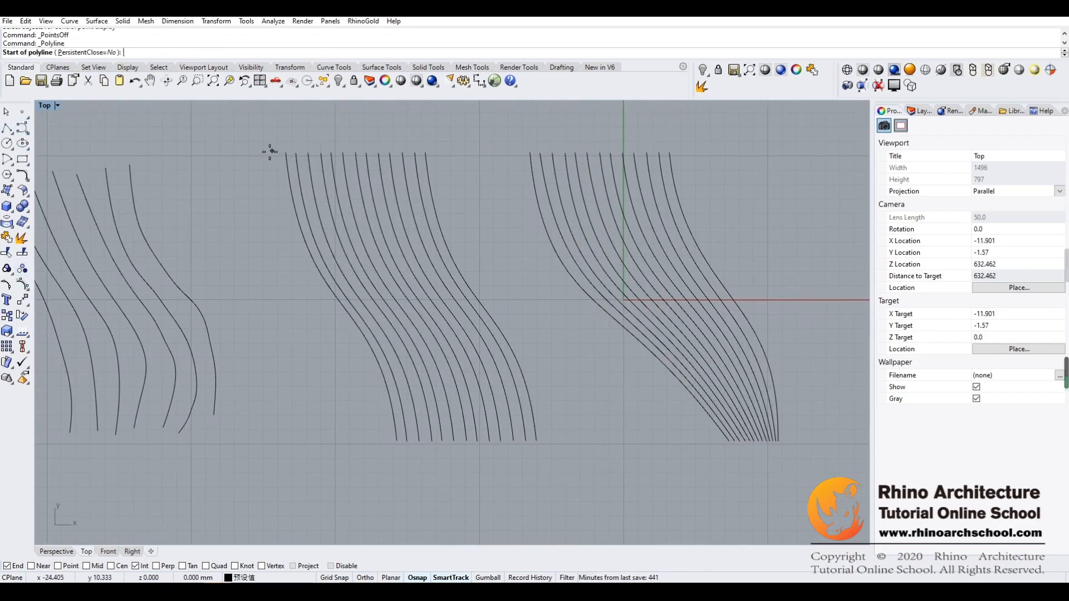
click(267, 153)
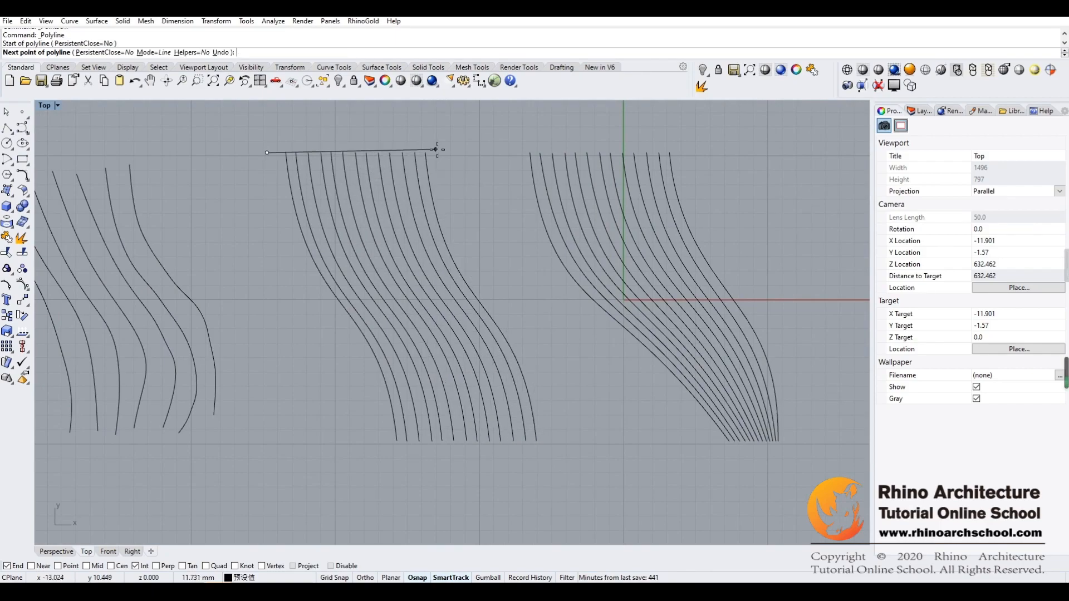
click(429, 153)
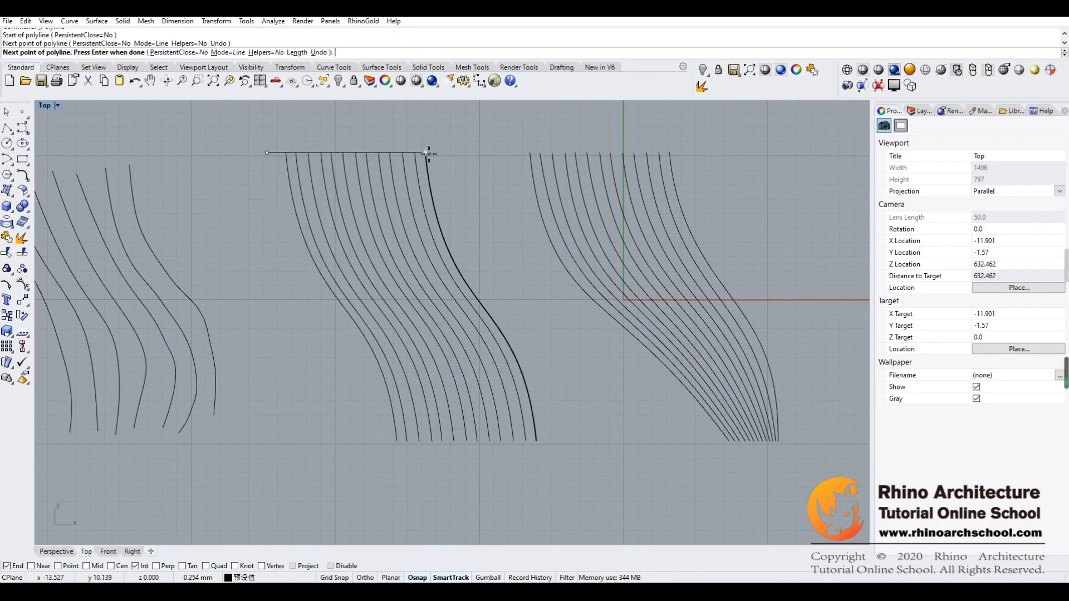
key(Return)
Step: Draw two slanted lines crossing the evenly spaced curves, one through their upper part and one through their middle
key(Return)
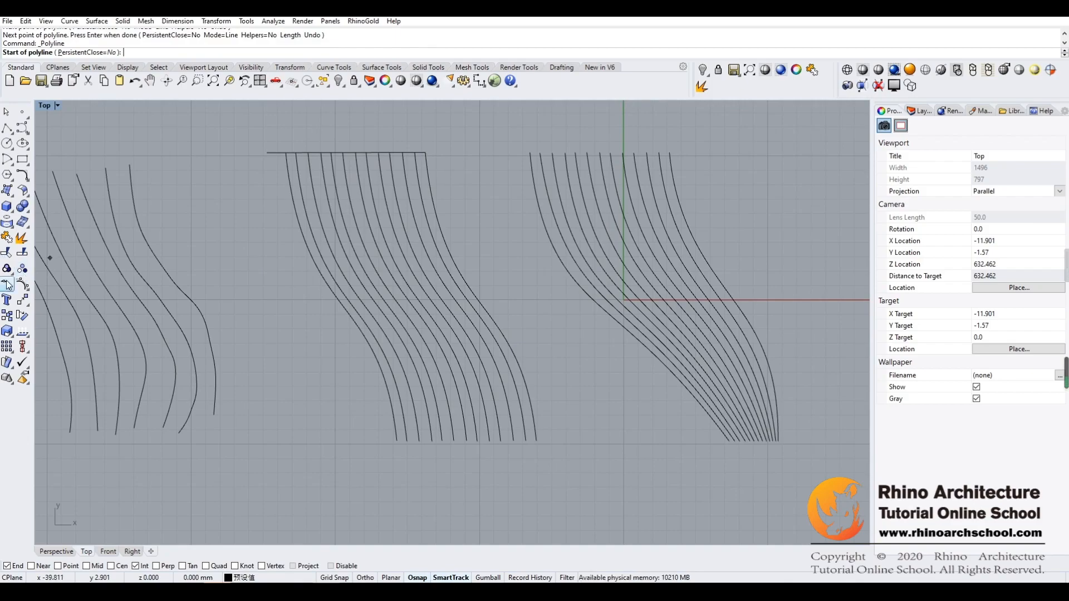
click(258, 255)
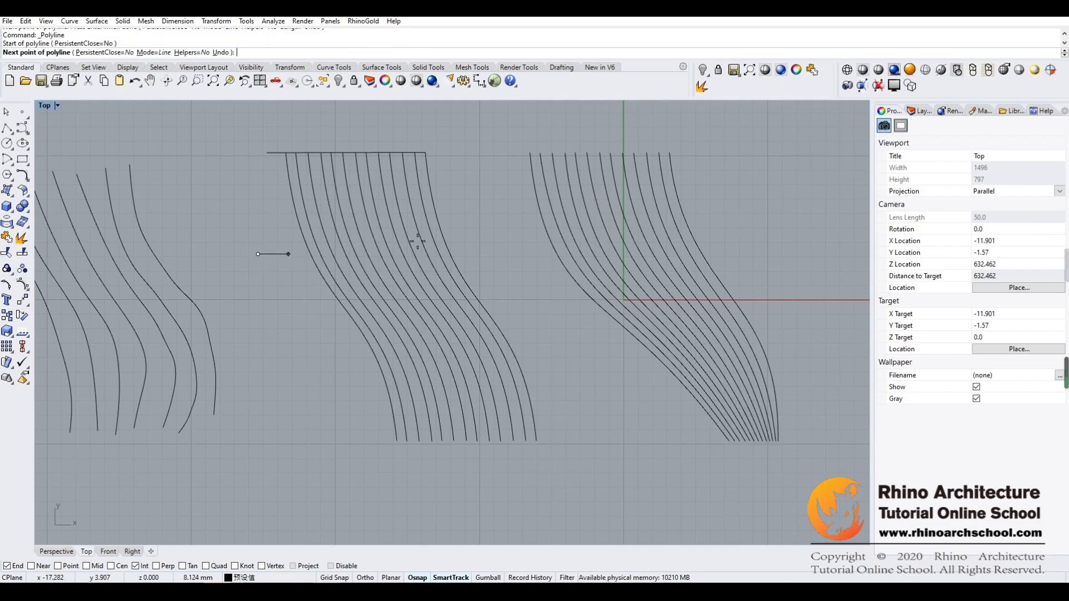
click(481, 226)
key(Return)
key(Return)
click(301, 352)
click(524, 288)
key(Return)
Step: Draw a horizontal line along the lower ends of the evenly spaced curves, finishing at the outermost curve's end
key(Return)
click(335, 441)
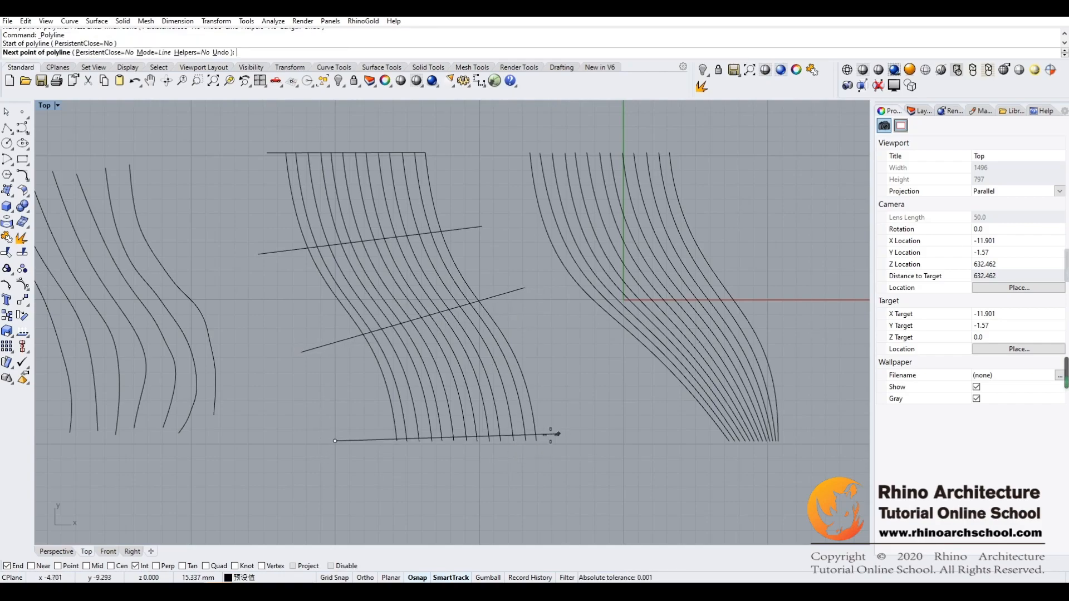
click(536, 441)
key(Return)
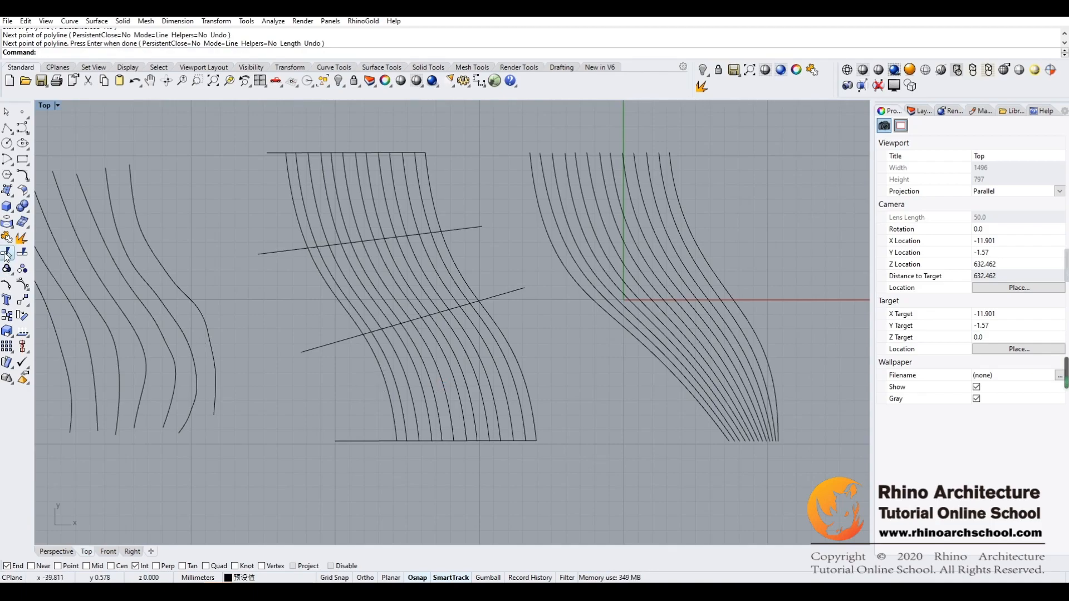
Step: Select the 13 evenly spaced curves crossed by the drawn lines and show their control points
drag(292, 305, 315, 296)
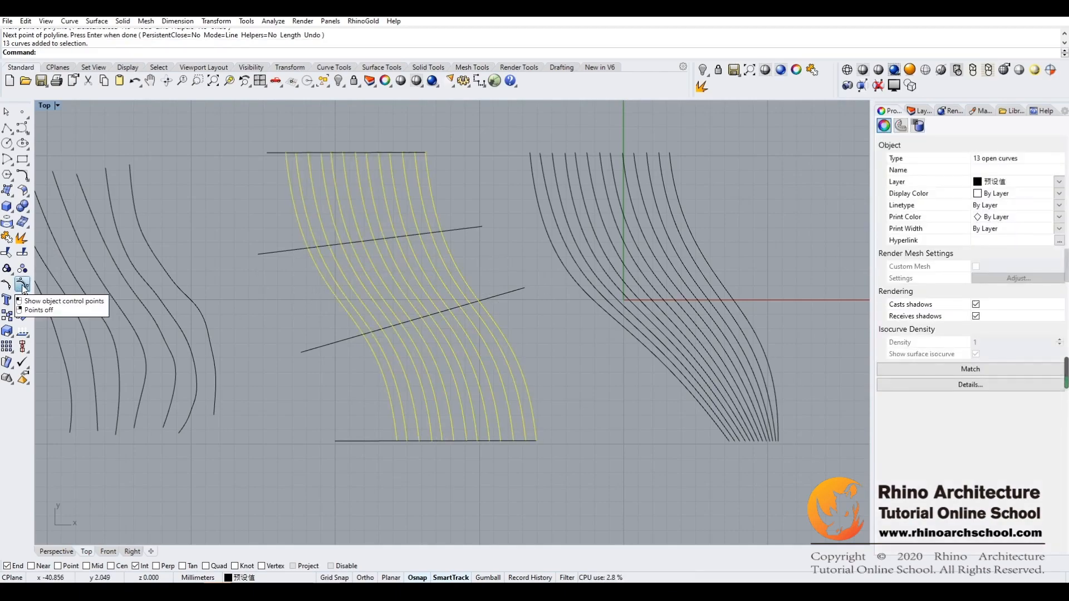
click(23, 270)
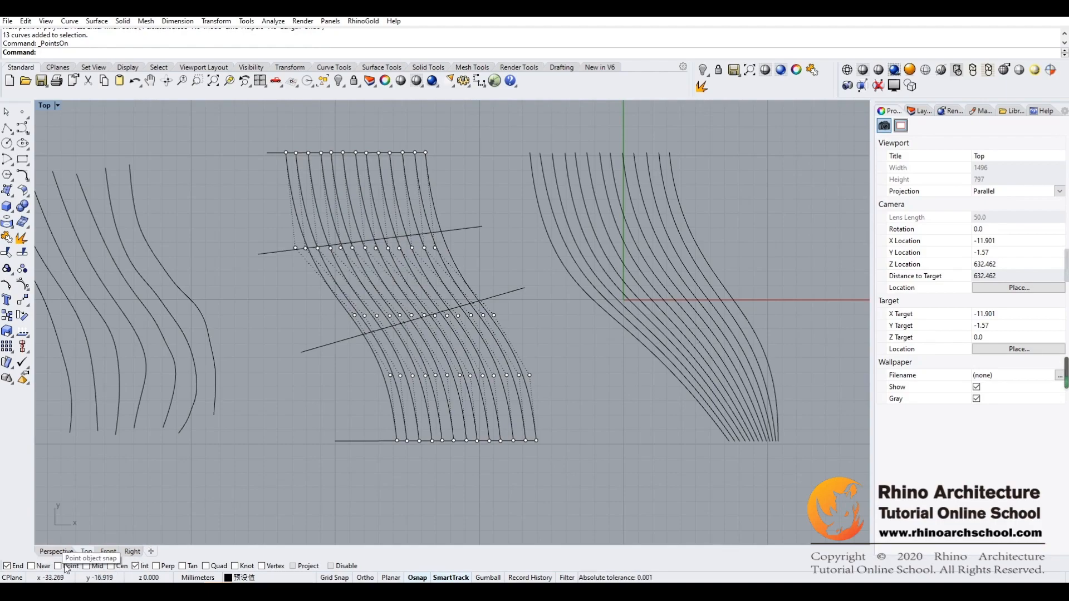
Step: Enable the Near snap and slide the lower ends of the second and third curves from the right along the lower guide line, tightening their spacing
click(32, 565)
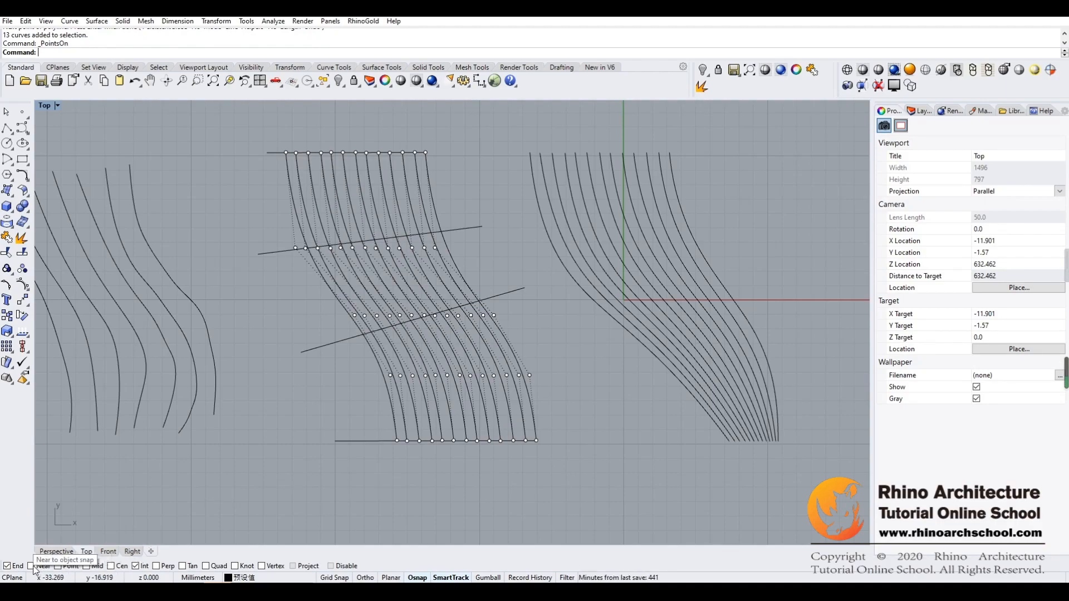
scroll(516, 448, up, 4)
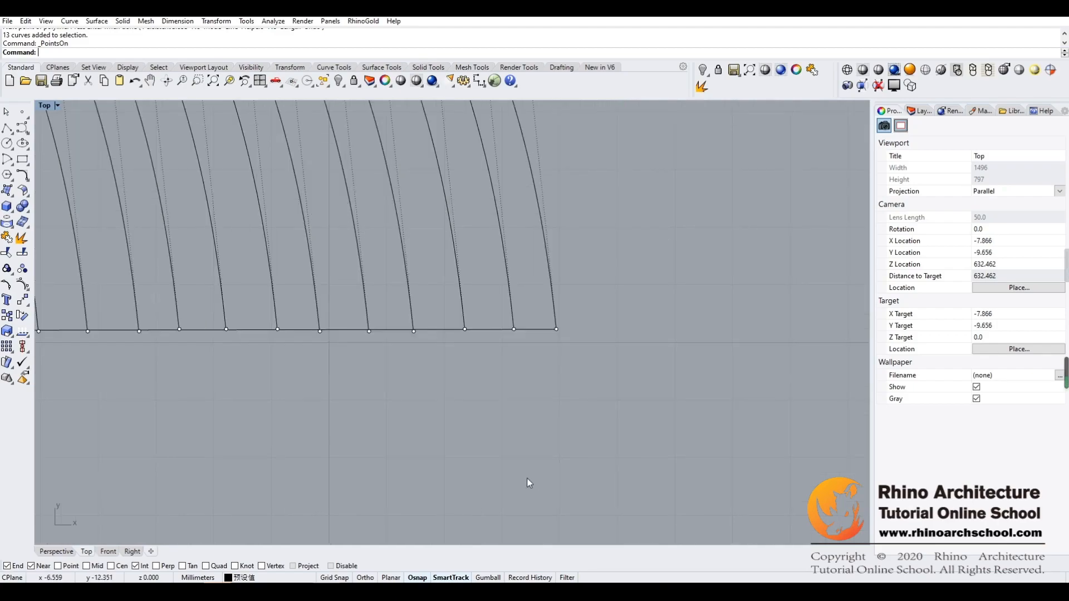
click(514, 329)
drag(513, 330, 543, 329)
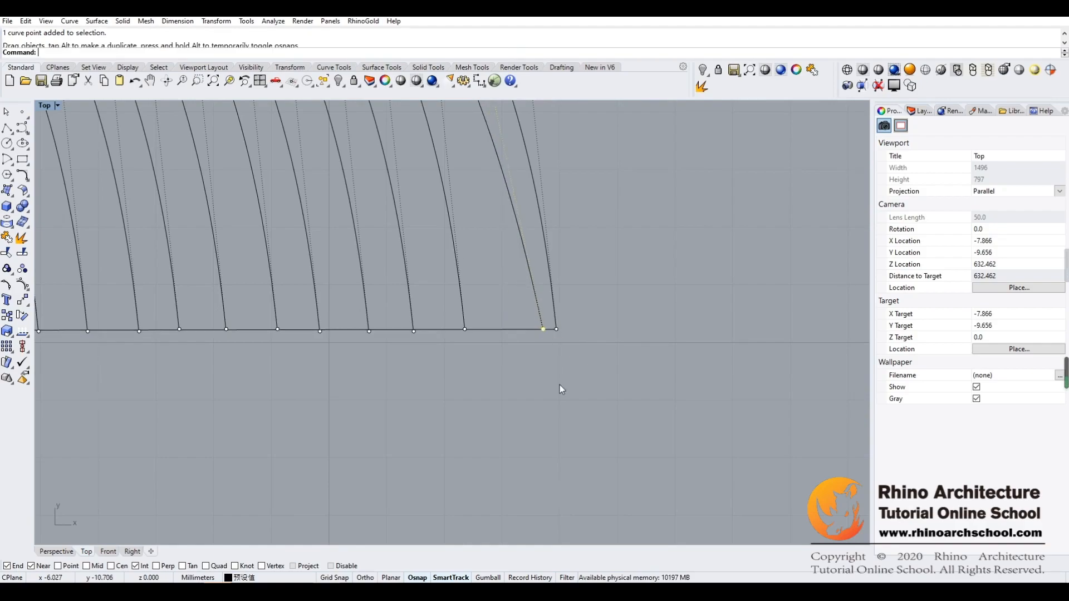
drag(465, 329, 527, 329)
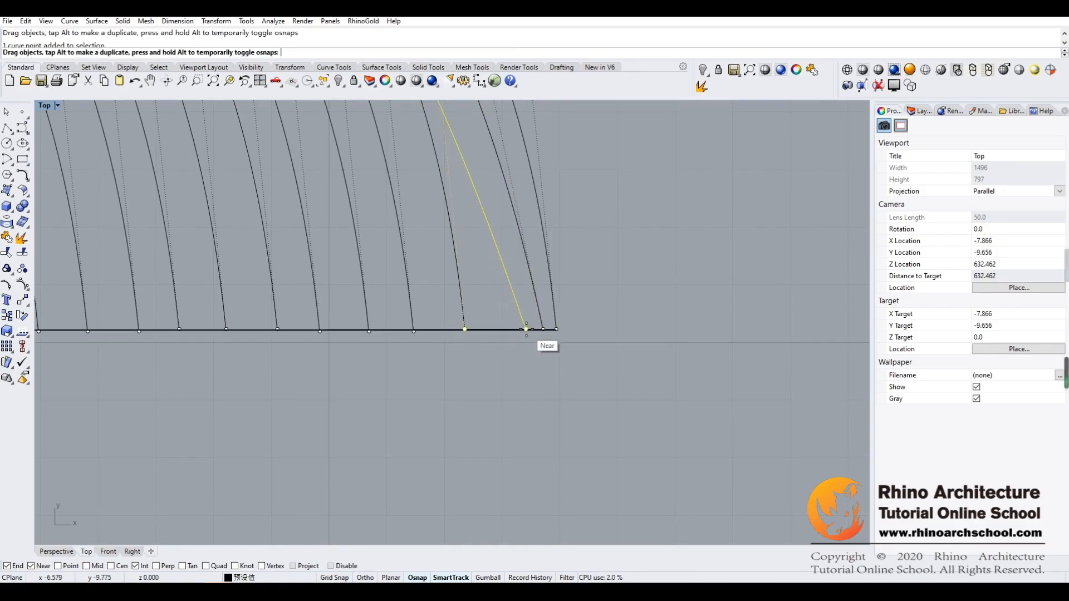
click(513, 372)
Step: Slide the lower ends of the fourth, fifth and sixth curves from the right along the guide line towards the outermost right curve
click(419, 329)
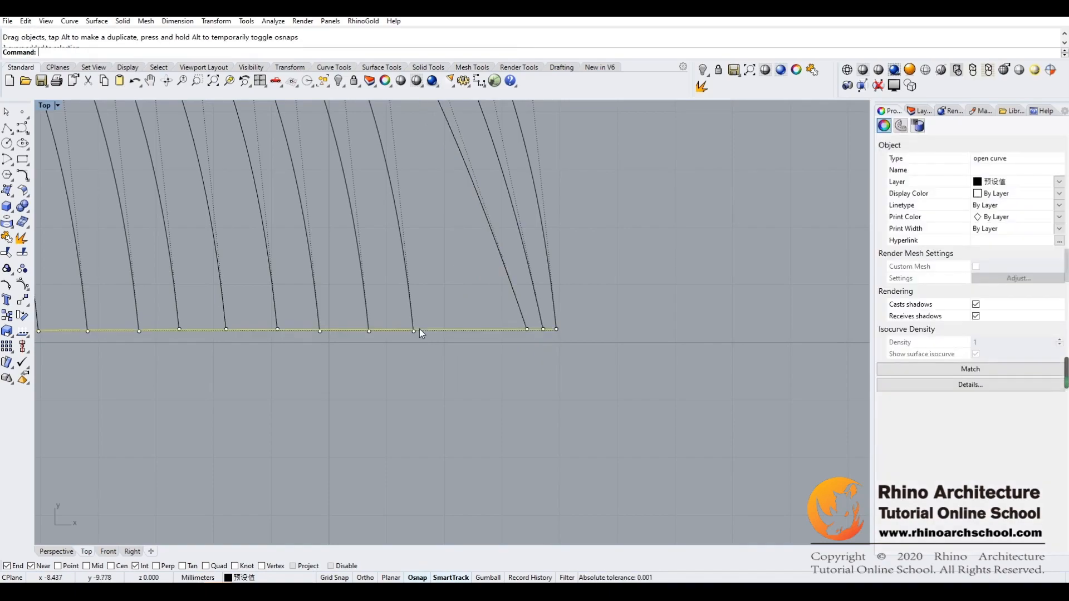
click(415, 332)
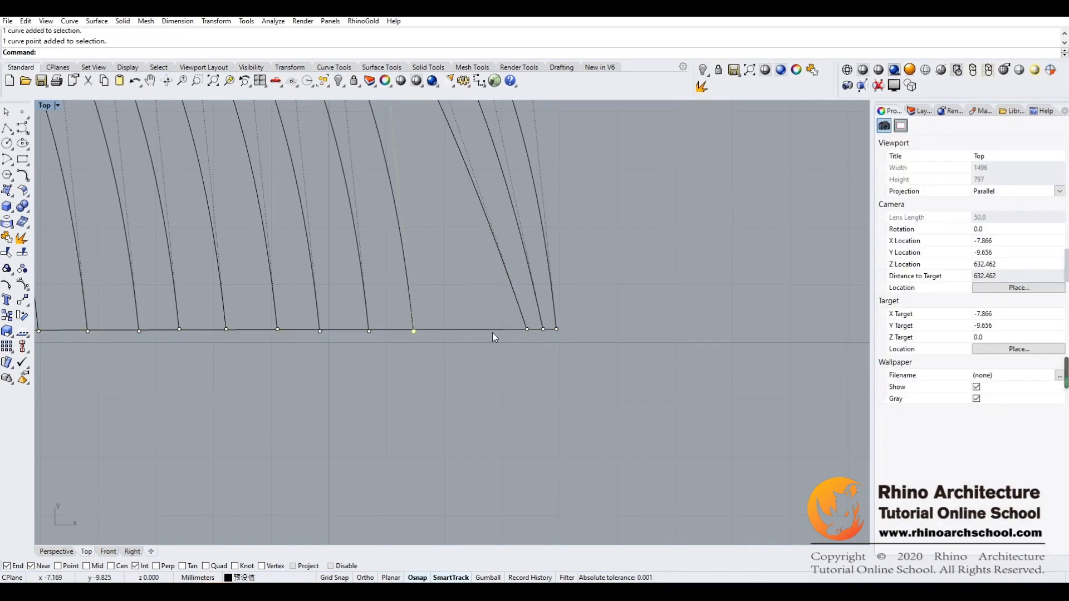
drag(413, 331, 509, 329)
click(370, 332)
drag(369, 332, 489, 329)
click(319, 332)
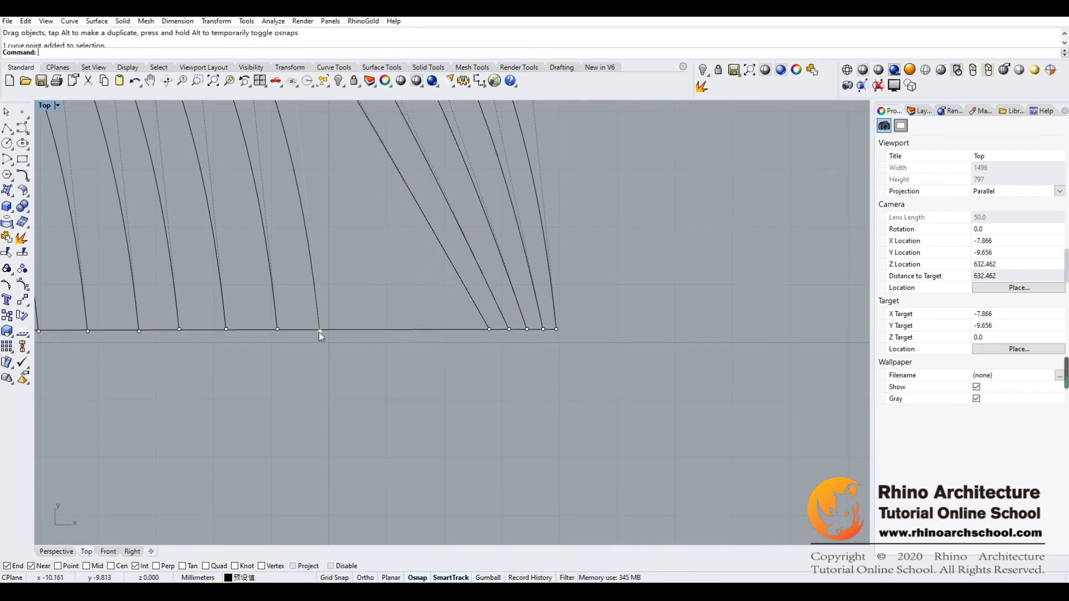
drag(319, 332, 470, 330)
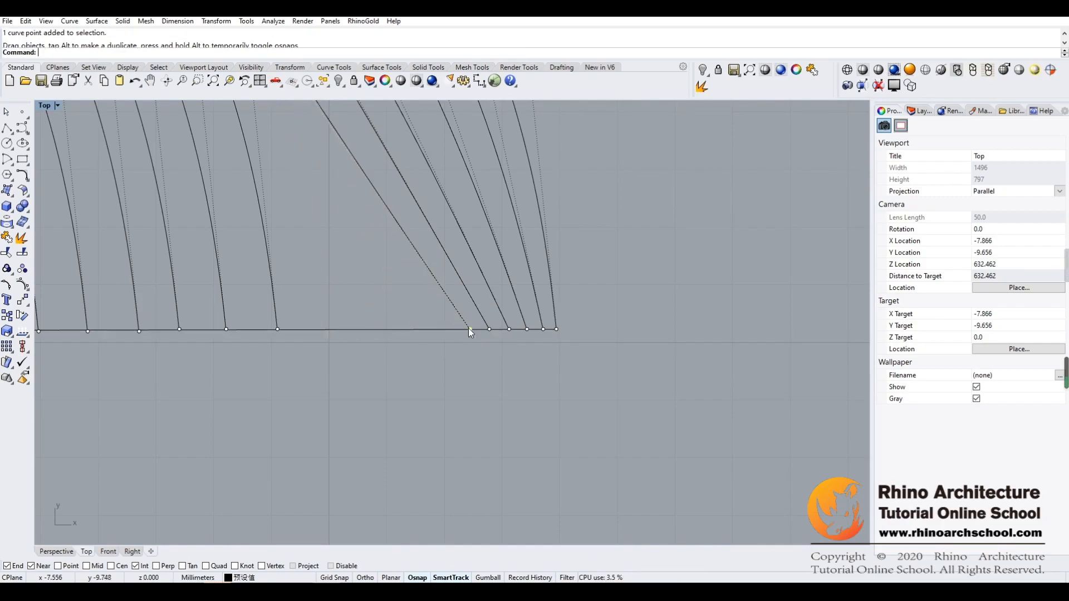
Step: Slide the seventh curve's lower end along the guide line and respace the fifth and sixth ends with gradually widening gaps
drag(278, 329, 450, 329)
right_drag(318, 351, 384, 358)
click(292, 338)
drag(292, 336, 487, 336)
right_drag(380, 370, 448, 379)
drag(313, 347, 527, 346)
drag(274, 347, 497, 347)
right_drag(363, 392, 443, 412)
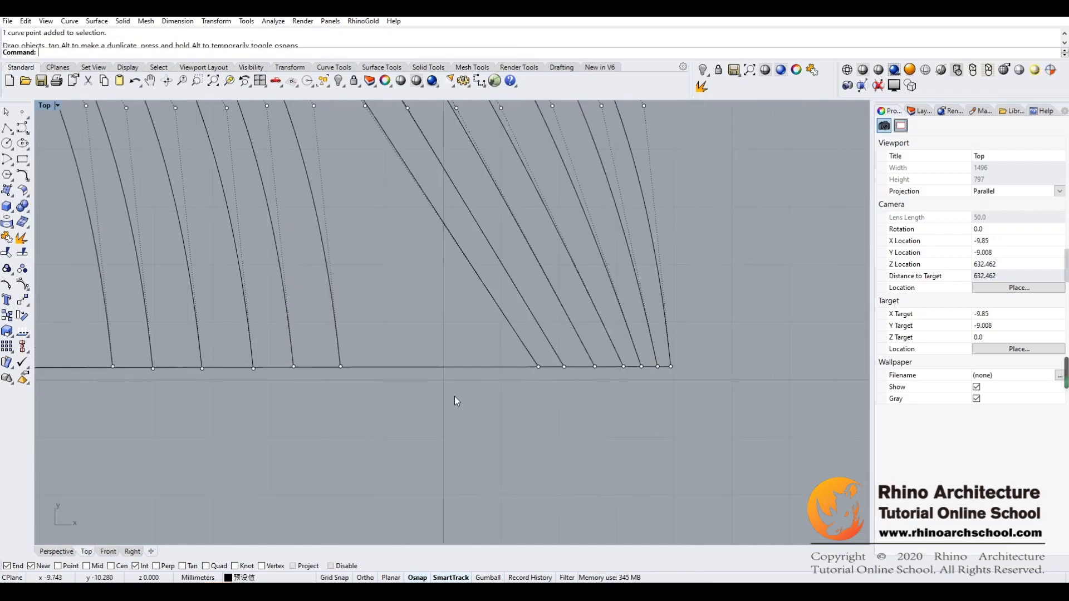
Step: Slide the lower ends of the eighth, ninth and tenth curves along the guide line, adjusting the eighth for gradually widening gaps
drag(340, 368, 505, 366)
drag(293, 366, 474, 367)
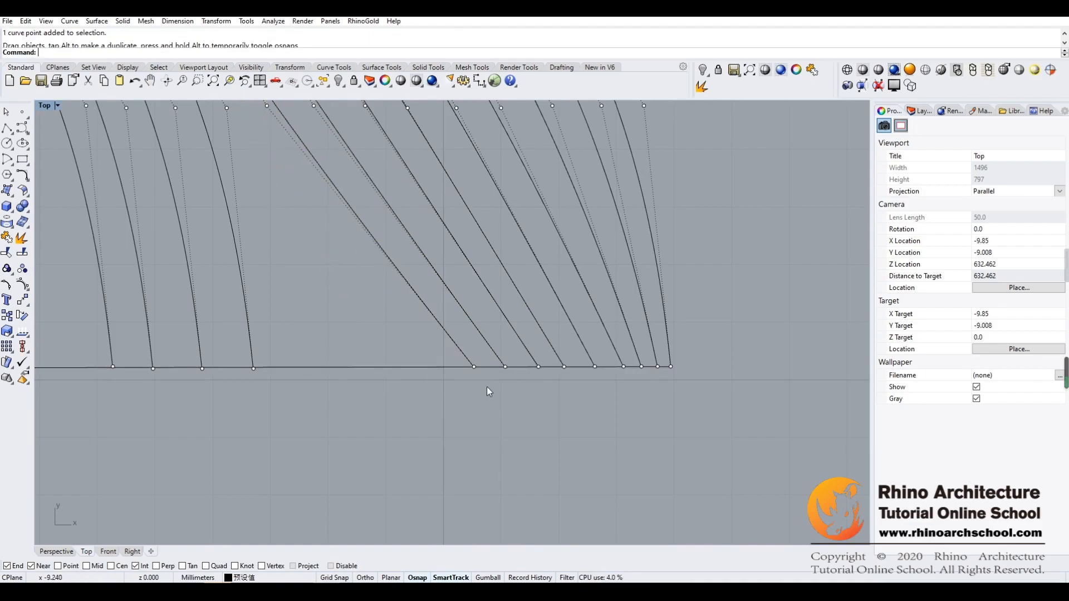
click(505, 366)
drag(505, 366, 515, 367)
click(253, 368)
drag(253, 368, 437, 367)
Step: Slide the lower ends of the three leftmost curves along the lower guide line to complete the gradual spacing
click(202, 368)
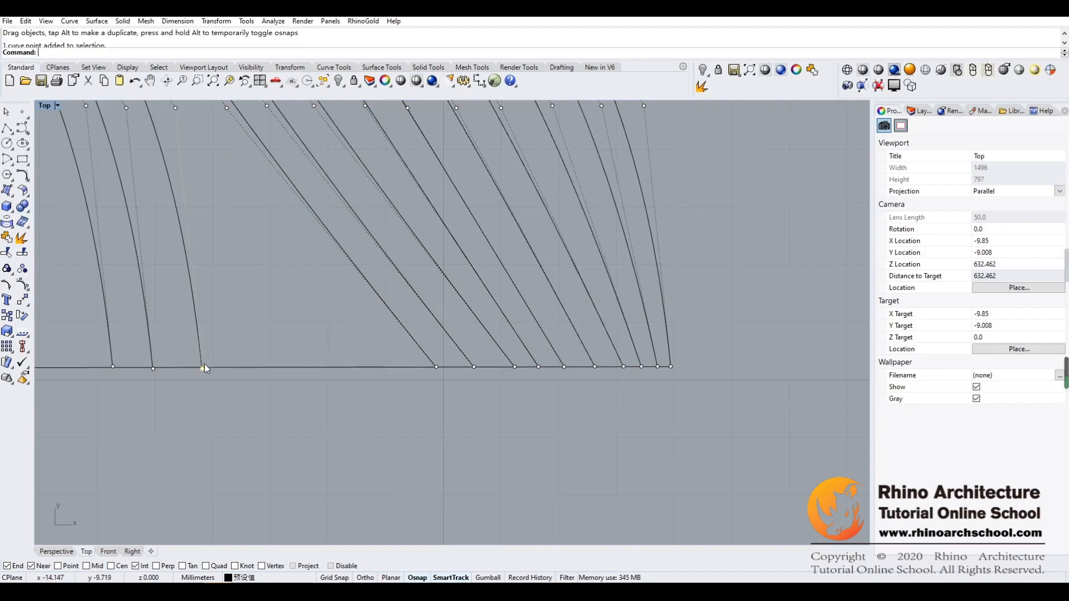
drag(202, 368, 397, 366)
click(153, 368)
drag(153, 368, 368, 367)
click(112, 367)
drag(113, 367, 336, 368)
Step: Move the outermost right curve's middle control point onto the slanted guide line through the middle of the set
key(F10)
right_drag(404, 372, 342, 305)
right_drag(440, 292, 261, 424)
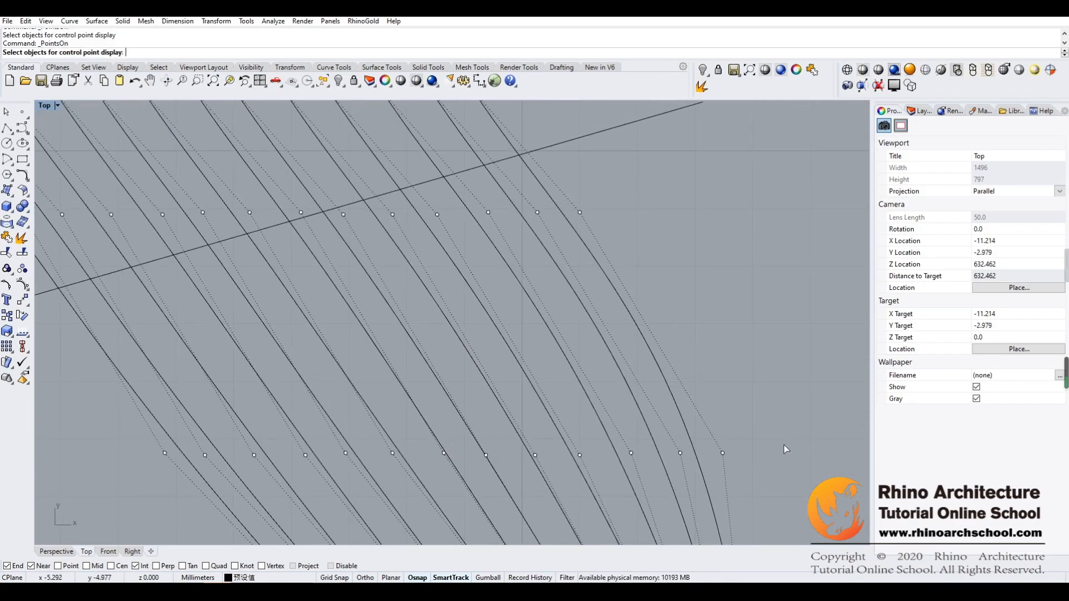
right_click(453, 387)
right_drag(489, 321, 433, 422)
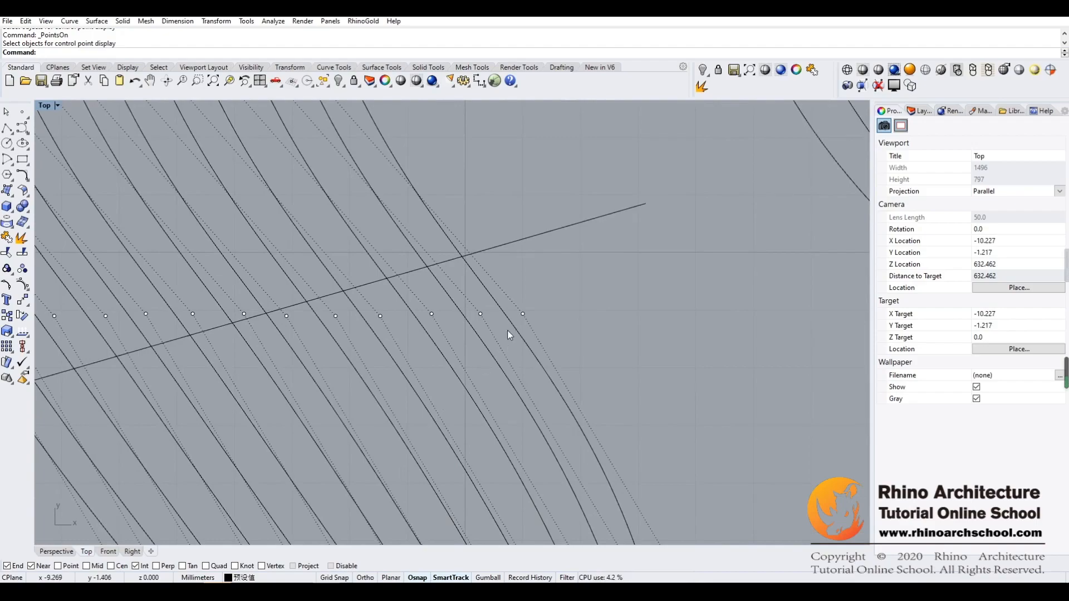
click(523, 314)
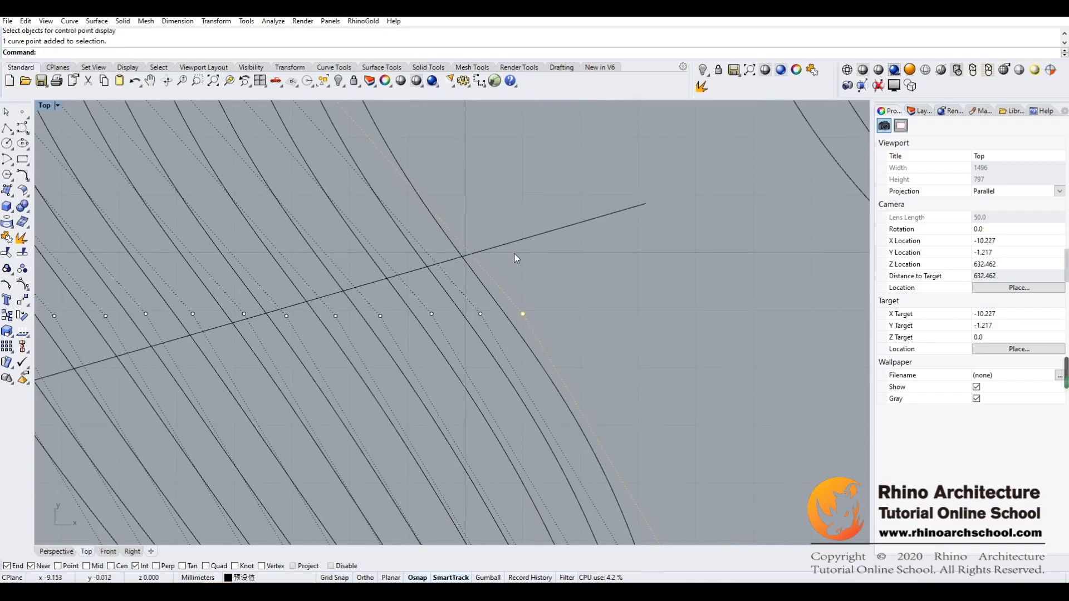
drag(524, 314, 497, 247)
click(562, 280)
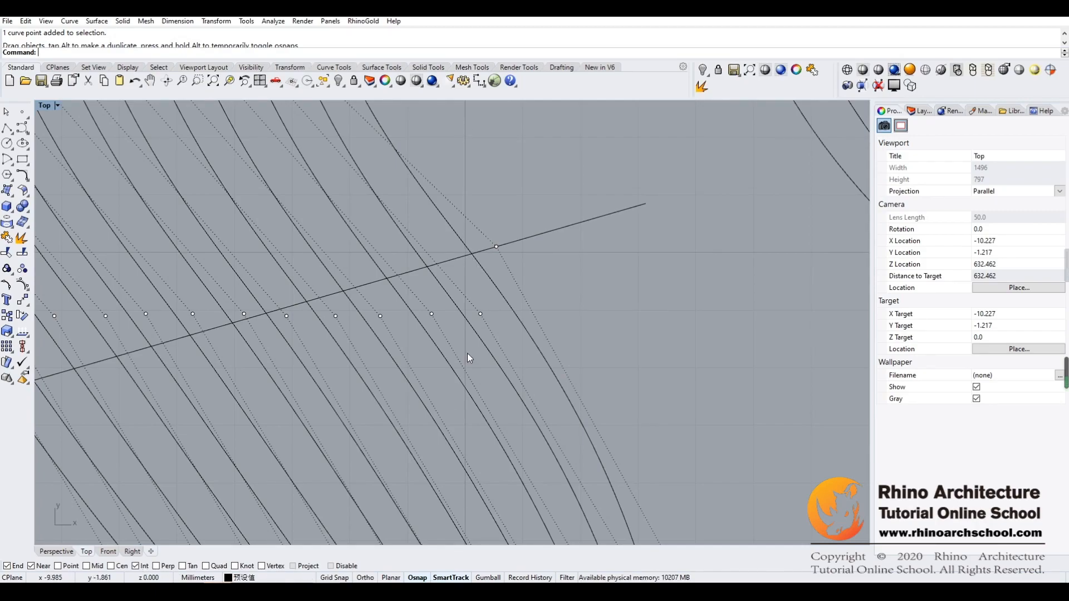
Step: Move the middle control points of the second to sixth curves from the right onto the middle slanted guide line
drag(480, 315, 471, 253)
drag(431, 313, 441, 262)
drag(379, 318, 407, 273)
drag(335, 317, 368, 284)
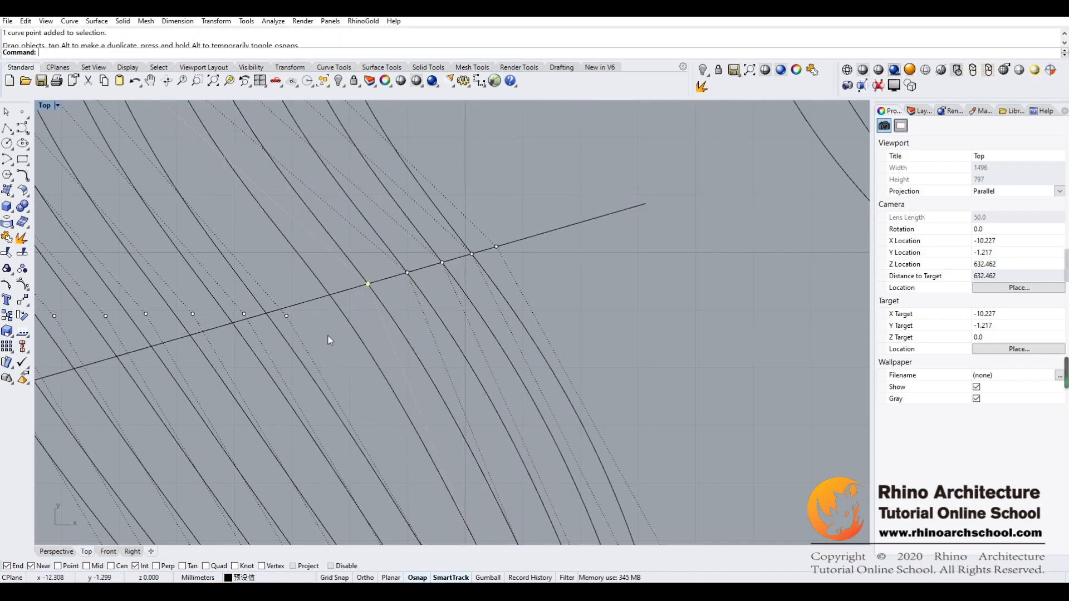
drag(287, 316, 330, 295)
Step: Snap the middle control points of the seventh to tenth curves onto the middle slanted guide line with gradually changing gaps
right_drag(308, 358, 379, 351)
drag(313, 308, 362, 299)
drag(263, 305, 325, 309)
drag(217, 307, 286, 321)
drag(178, 308, 247, 332)
Step: Snap the middle control points of the three leftmost curves onto the middle slanted guide line and deselect them
right_drag(158, 328, 270, 323)
drag(239, 306, 321, 337)
drag(192, 302, 282, 349)
drag(148, 301, 240, 359)
click(705, 306)
scroll(492, 279, down, 4)
scroll(493, 279, up, 2)
right_drag(493, 279, 495, 310)
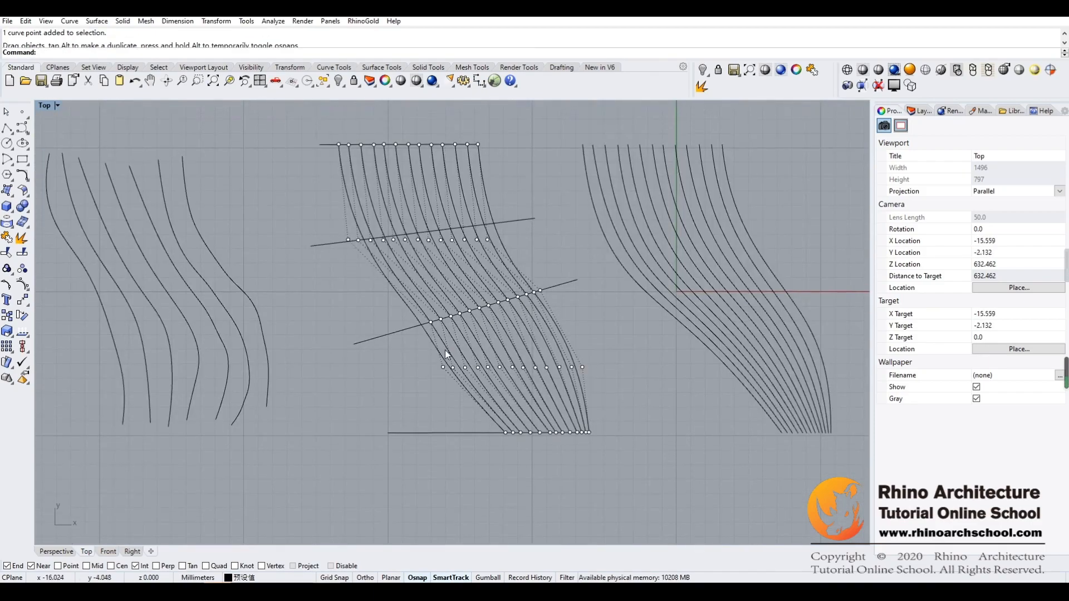
Step: Move the second-row control points of the five rightmost curves onto the upper slanted guide line
scroll(445, 349, up, 3)
scroll(507, 326, down, 6)
scroll(503, 318, up, 5)
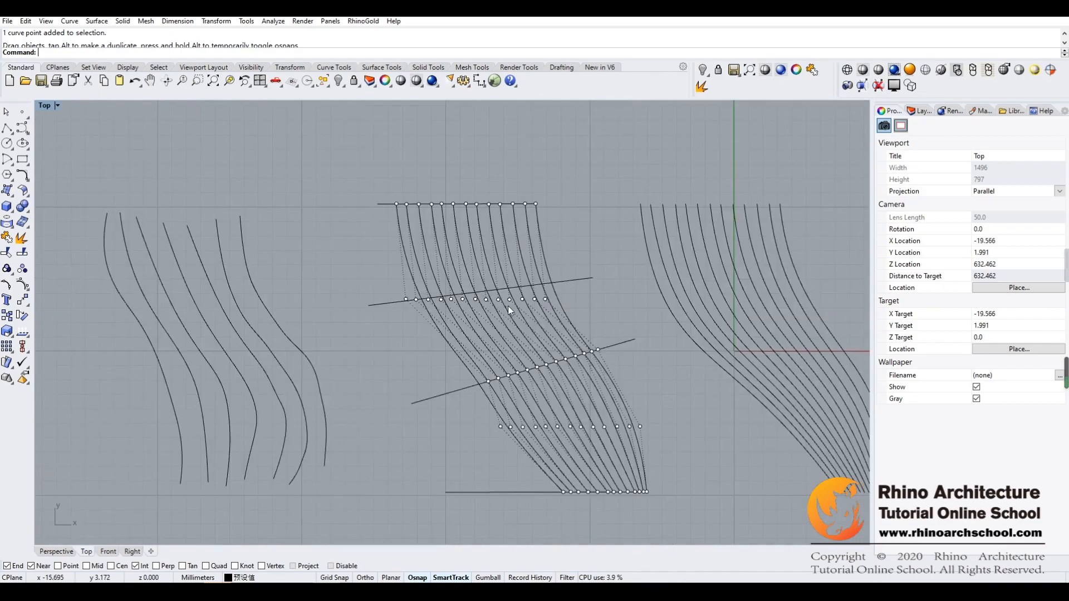
drag(590, 299, 616, 234)
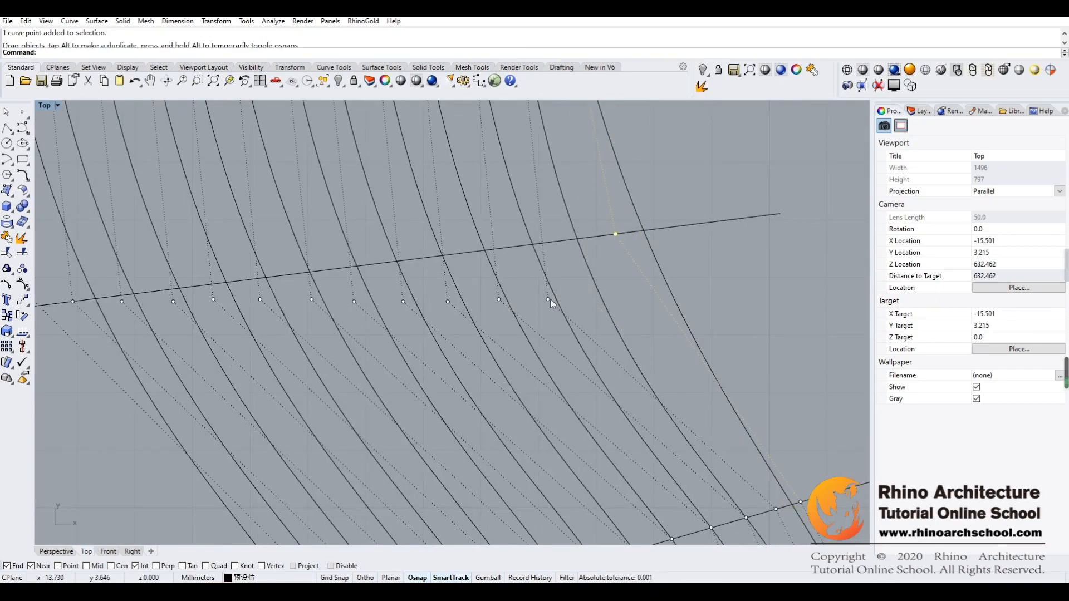
drag(548, 301, 574, 244)
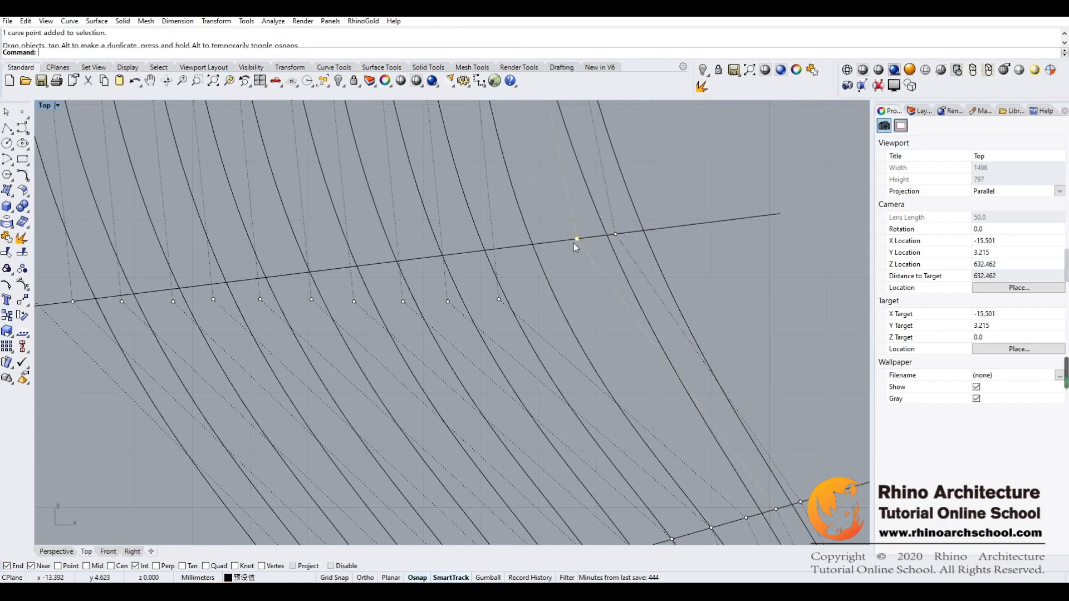
drag(498, 301, 531, 254)
drag(449, 302, 485, 250)
drag(403, 301, 443, 257)
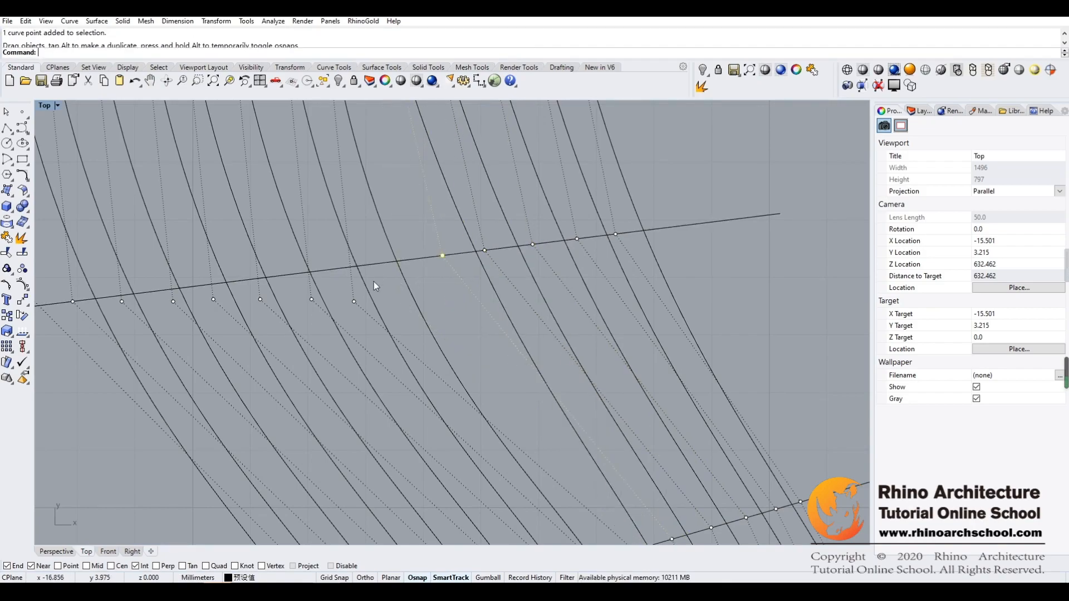
Step: Move the second-row control points of the sixth to eleventh curves from the right onto the upper slanted guide line
drag(354, 301, 397, 260)
drag(317, 301, 357, 266)
drag(261, 300, 310, 272)
drag(213, 299, 267, 277)
drag(173, 302, 226, 282)
drag(122, 302, 179, 288)
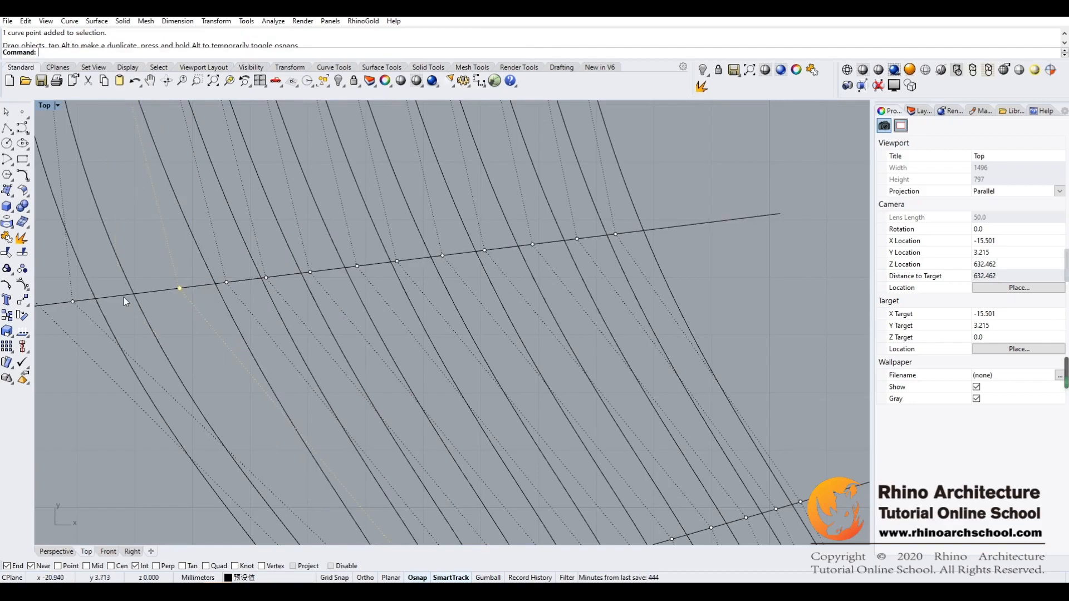
Step: Place the second-row control points of the two leftmost curves on the upper slanted guide line and clear the selection
drag(73, 301, 135, 294)
right_drag(194, 304, 322, 288)
drag(161, 284, 225, 283)
click(210, 387)
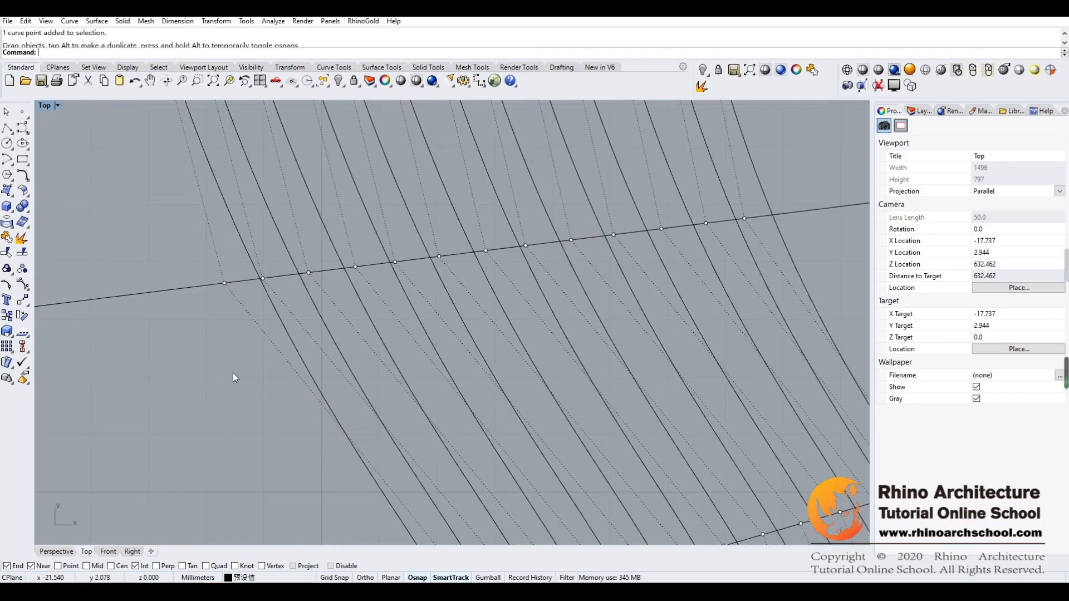
Step: Examine how the reshaped curves flow through the guide lines compared with the finished converging set beside them
scroll(233, 373, down, 6)
right_drag(283, 313, 341, 294)
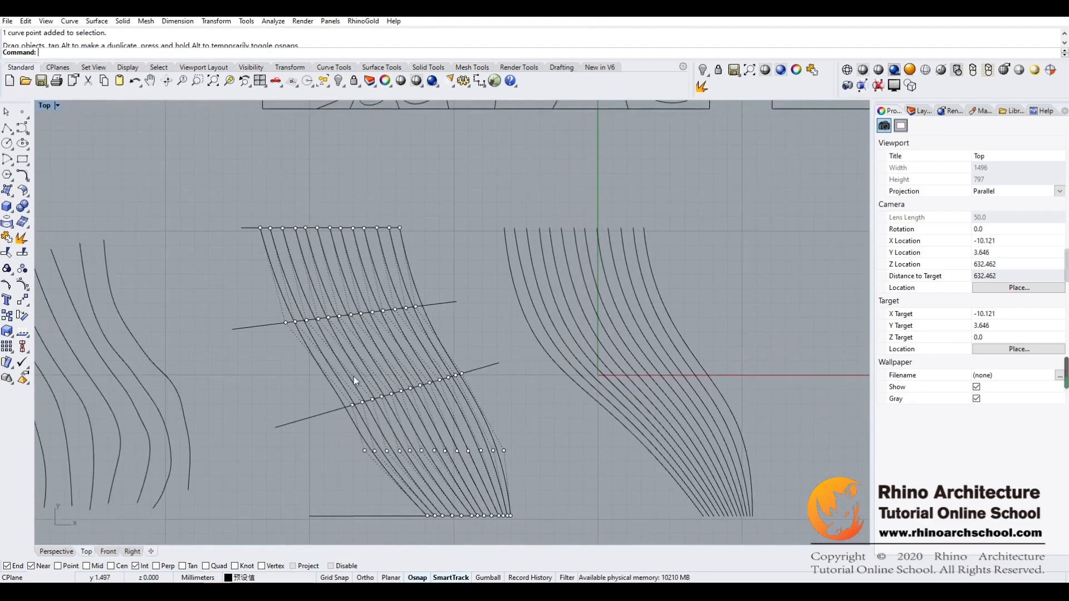
right_drag(394, 415, 365, 350)
scroll(365, 351, up, 10)
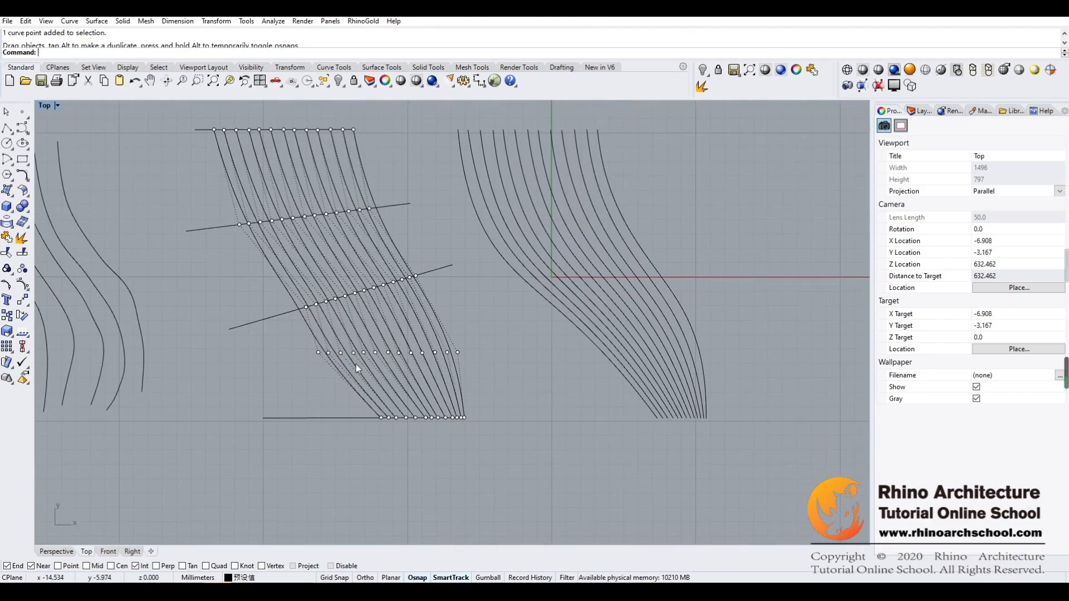
right_drag(446, 359, 429, 427)
scroll(363, 353, down, 8)
scroll(333, 259, up, 8)
scroll(333, 262, down, 8)
right_drag(423, 295, 358, 262)
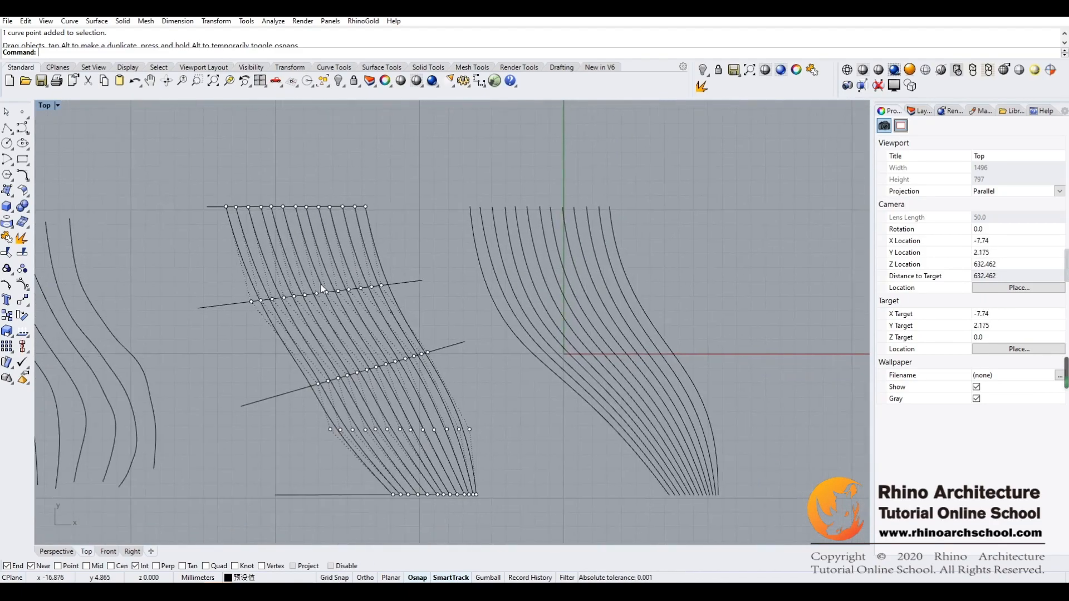
right_drag(330, 313, 363, 266)
right_drag(393, 352, 382, 329)
Step: Shift the fourth-row control points of the second and third curves from the right horizontally towards the outermost right curve, redoing the third's move
scroll(362, 348, up, 9)
right_drag(466, 371, 290, 328)
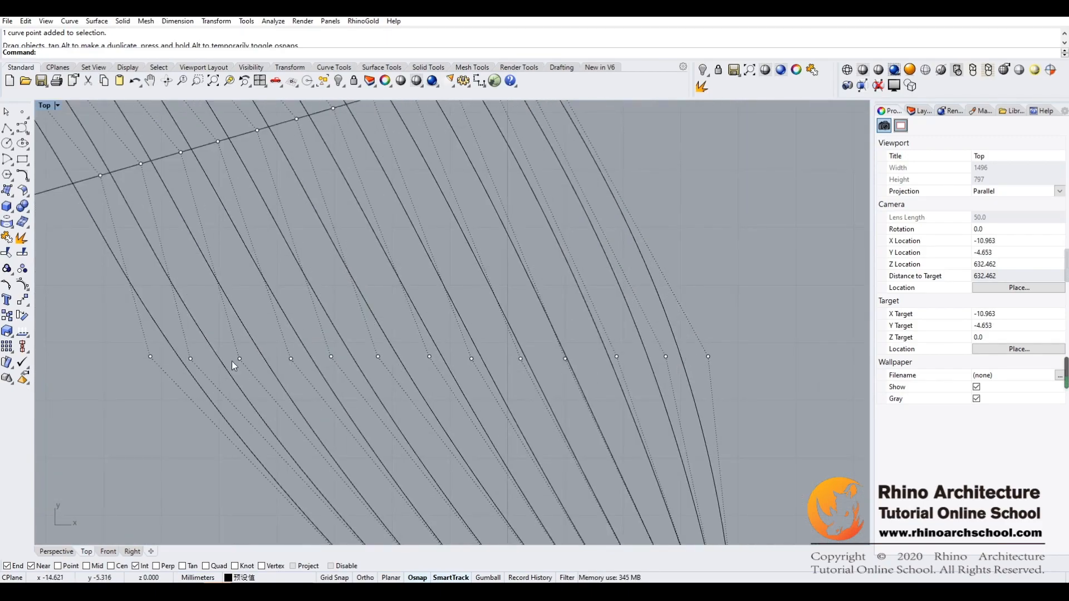
drag(665, 357, 680, 358)
drag(616, 358, 655, 357)
key(ctrl+z)
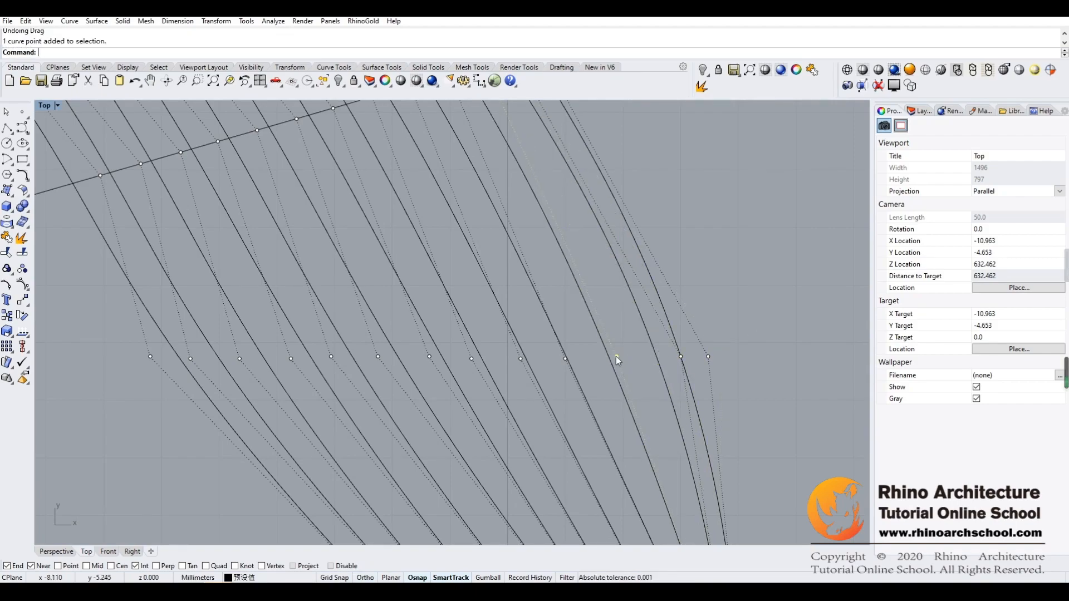
drag(648, 354, 657, 356)
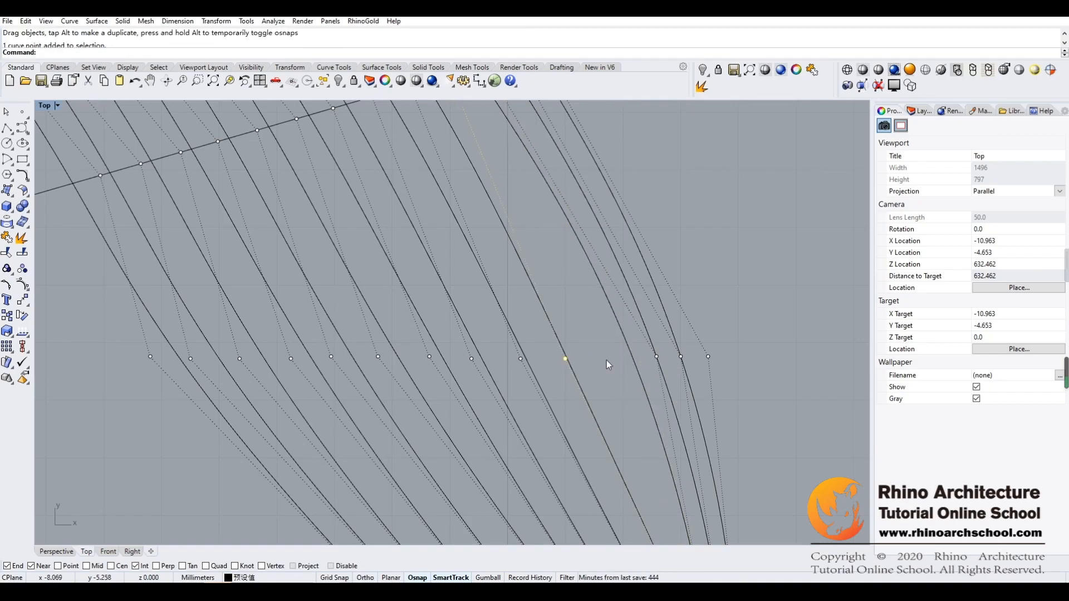
Step: Shift the fourth-row control points of the fourth to seventh curves horizontally towards the right-hand curves with gradually widening gaps
drag(569, 360, 636, 361)
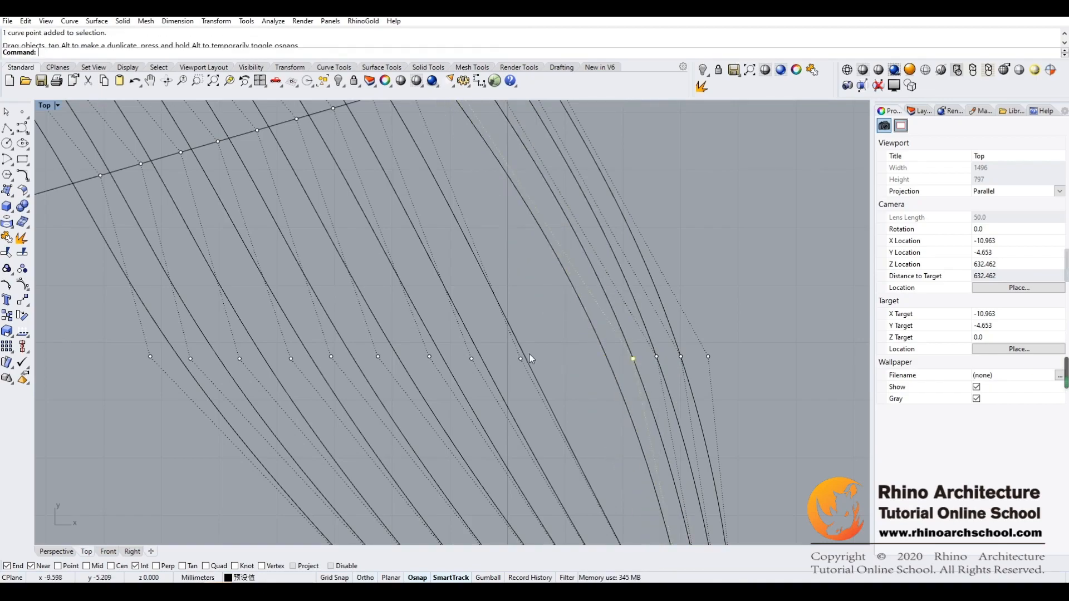
drag(520, 356, 607, 358)
click(472, 358)
drag(472, 360, 578, 359)
click(429, 357)
drag(429, 357, 544, 356)
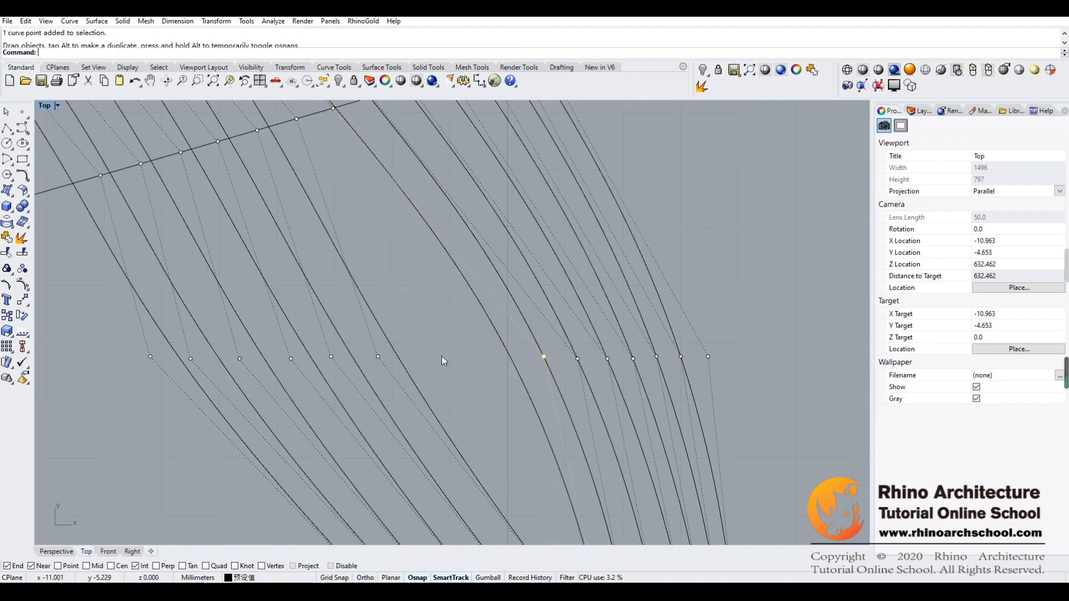
Step: Shift the fourth-row control points of the eighth, ninth and tenth curves horizontally to continue the gradual spacing
click(378, 357)
drag(385, 359, 509, 357)
click(331, 358)
drag(331, 358, 476, 356)
click(291, 359)
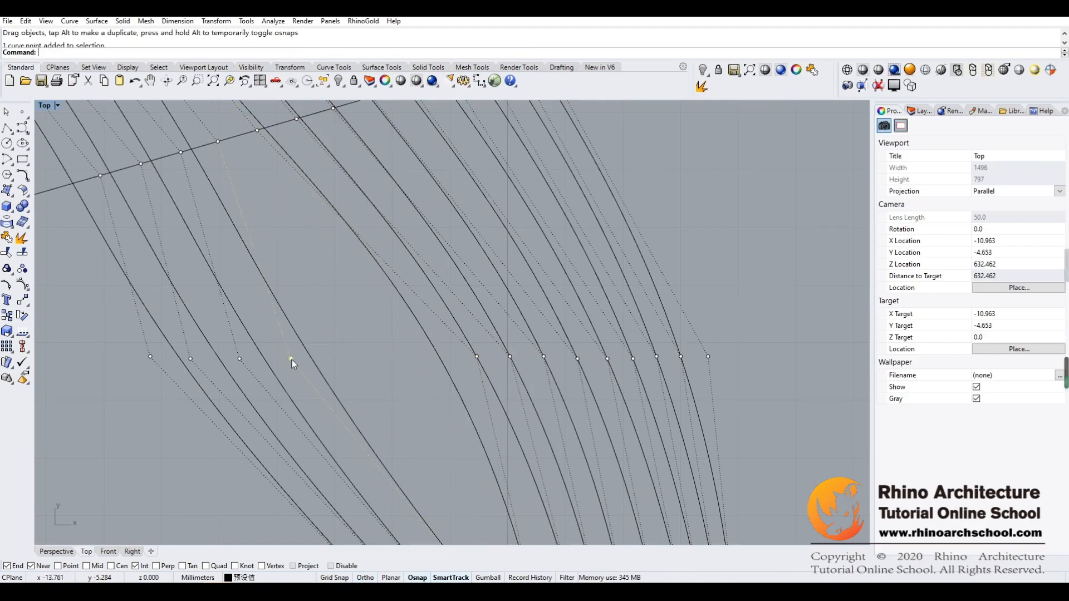
drag(291, 360, 441, 358)
Step: Shift the fourth-row control points of the three leftmost curves horizontally to complete the row, and review the whole set
click(239, 359)
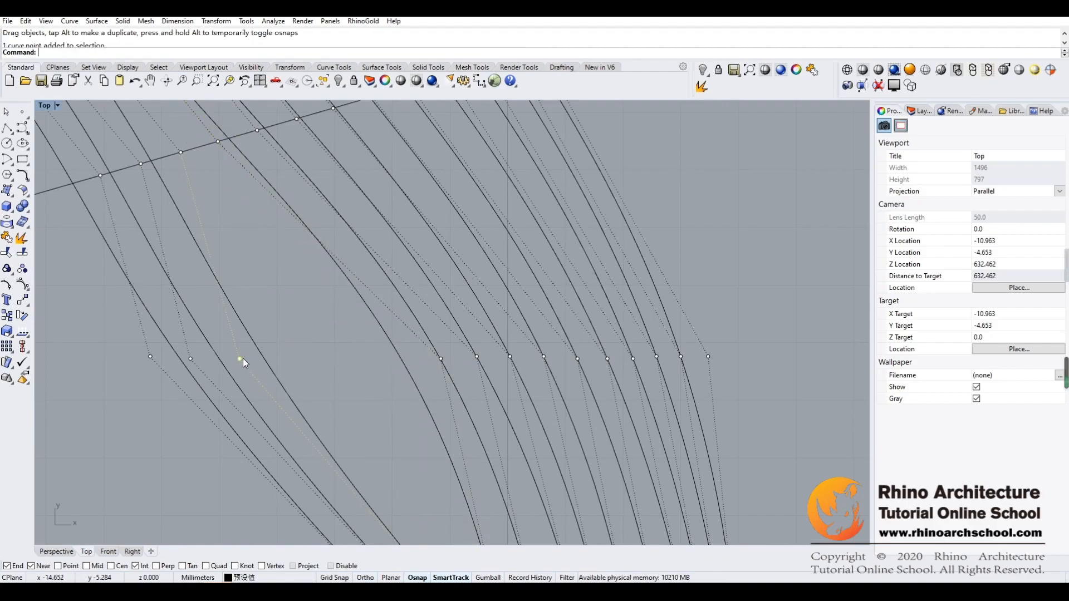
drag(241, 360, 402, 359)
click(190, 359)
drag(190, 359, 361, 359)
click(151, 358)
drag(151, 358, 332, 359)
scroll(700, 258, down, 10)
right_drag(701, 251, 633, 291)
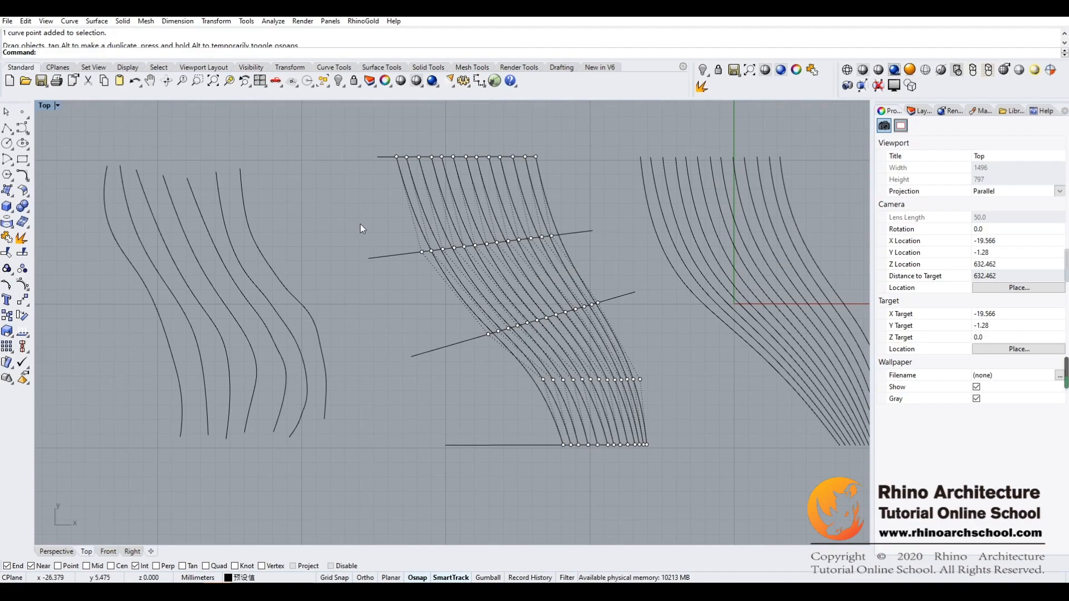
right_drag(304, 319, 398, 331)
right_drag(461, 321, 373, 299)
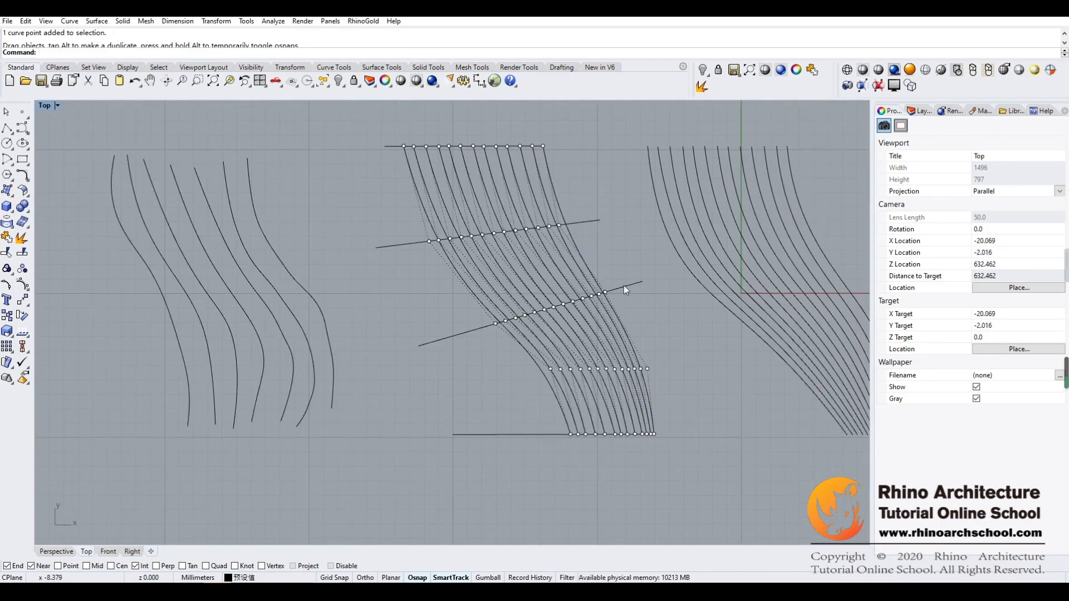
Step: Compare the ordered curve sets with the irregular hand-drawn curves, and inspect the patterned panel beside the empty rectangle
right_drag(626, 254, 606, 250)
right_drag(653, 339, 613, 340)
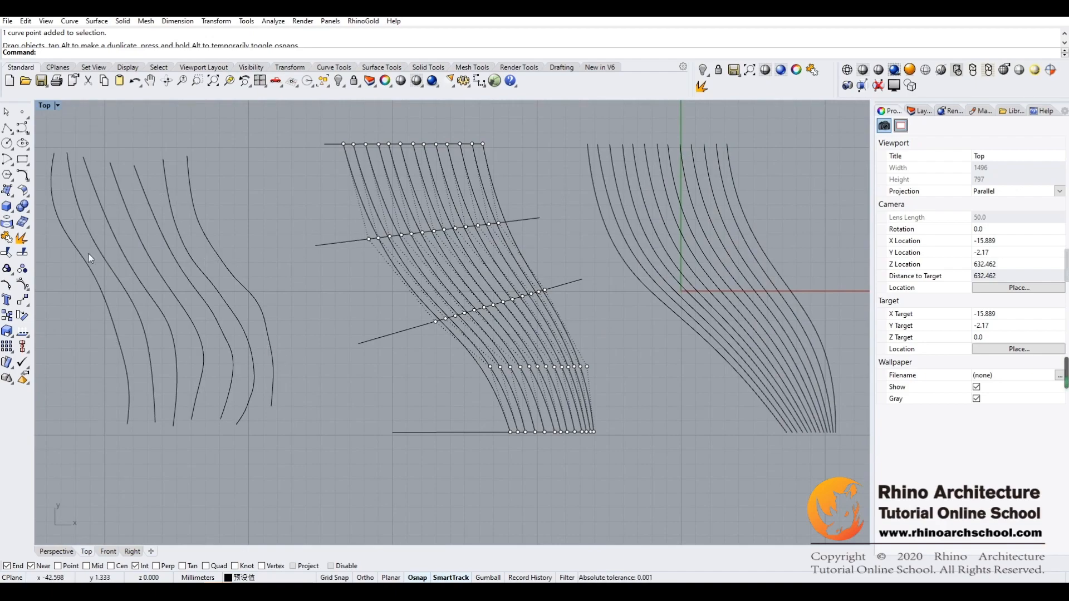
right_drag(248, 236, 372, 252)
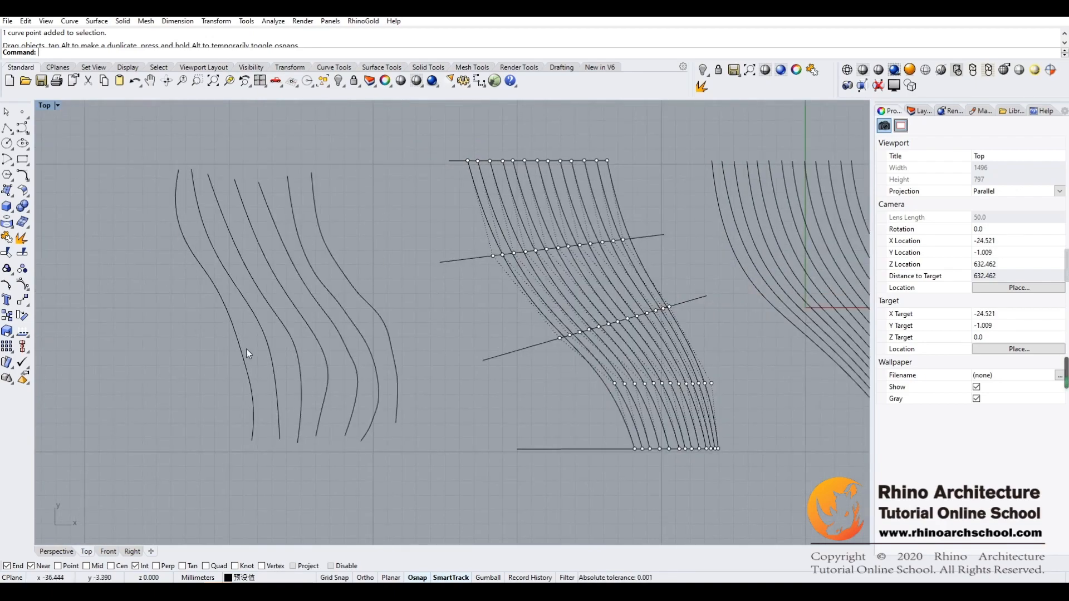
right_drag(457, 193, 361, 329)
right_drag(492, 196, 390, 167)
right_drag(607, 286, 522, 436)
right_drag(633, 259, 541, 304)
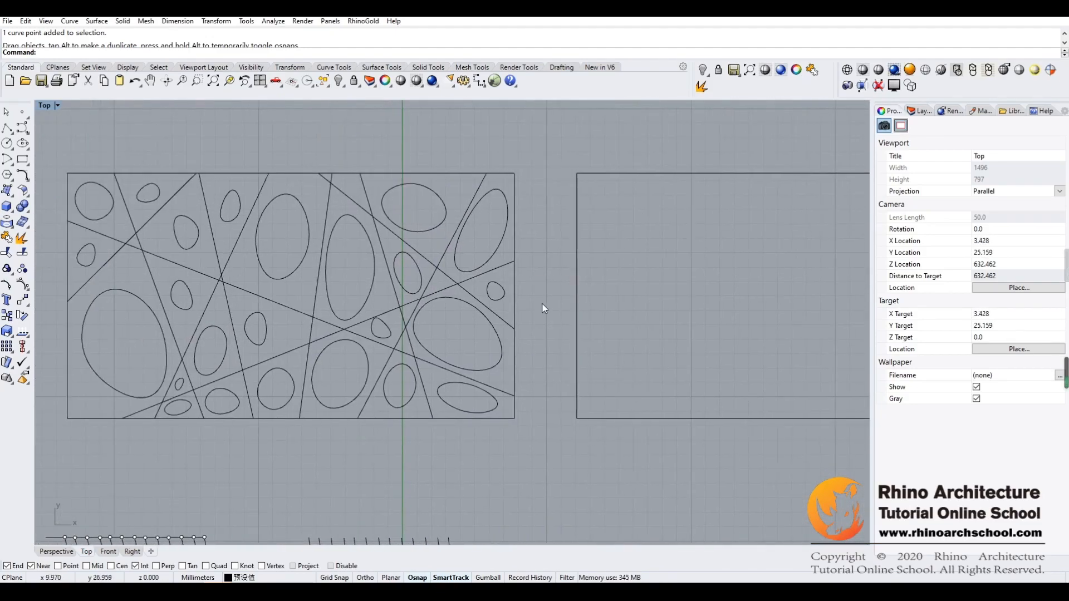
right_drag(573, 226, 129, 162)
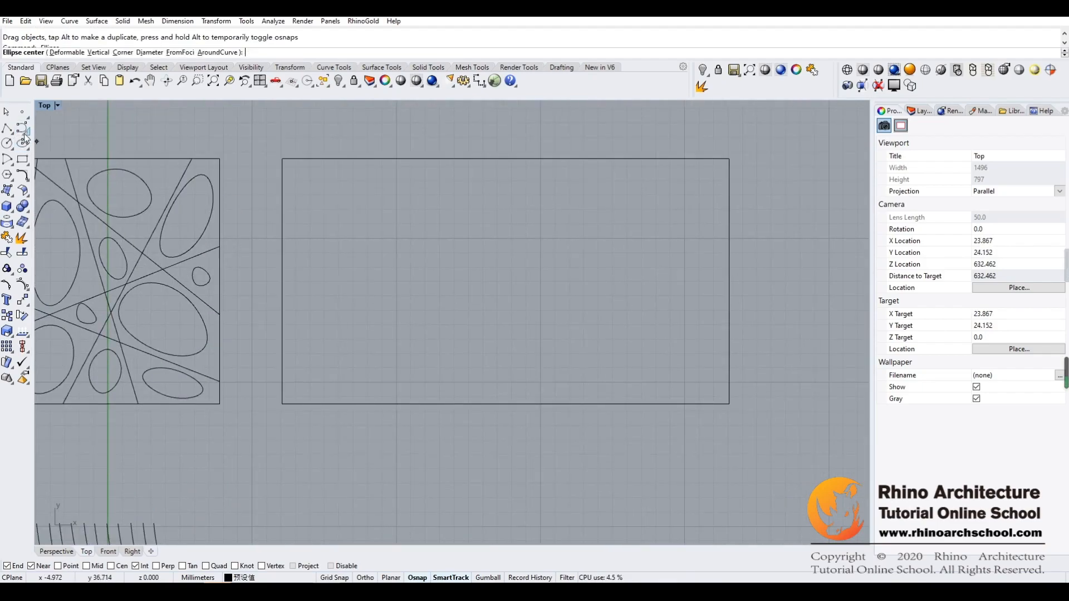
Step: Draw a large freehand closed control-point curve in the upper-left corner area of the empty rectangle
click(23, 130)
click(315, 192)
click(347, 174)
click(370, 179)
click(385, 214)
click(373, 233)
click(346, 239)
click(321, 224)
click(317, 211)
click(315, 192)
Step: Draw a medium freehand closed curve just below the large one in the rectangle
right_click(343, 270)
click(331, 268)
click(354, 260)
click(364, 277)
click(359, 294)
click(338, 301)
click(310, 289)
click(330, 268)
Step: Draw two small freehand closed curves between the first two shapes and the rectangle's middle, one of them tiny
right_click(449, 259)
click(382, 245)
click(395, 246)
click(398, 256)
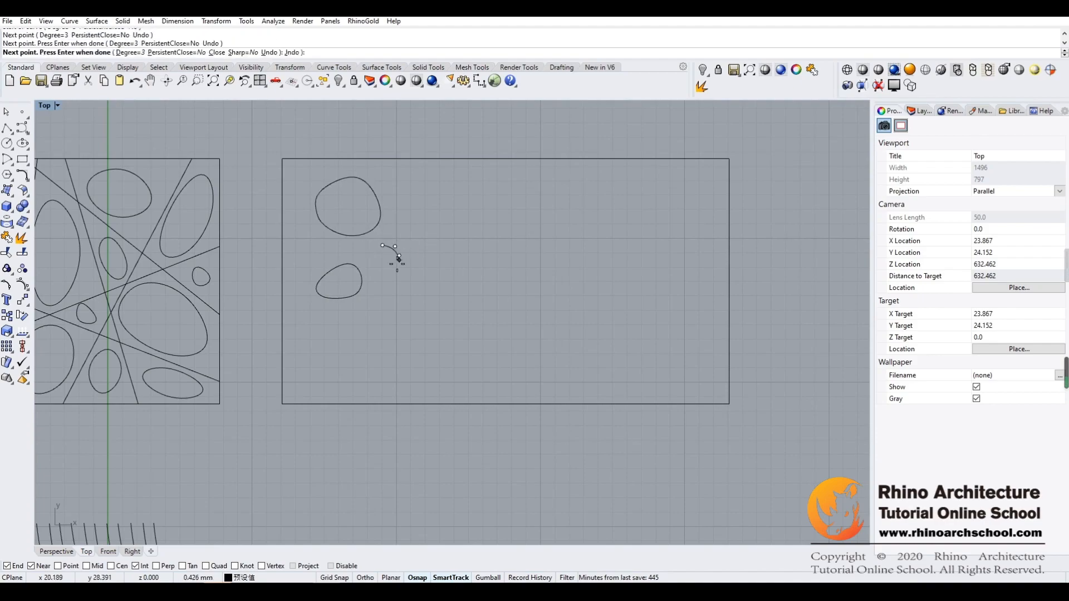
click(397, 263)
click(384, 268)
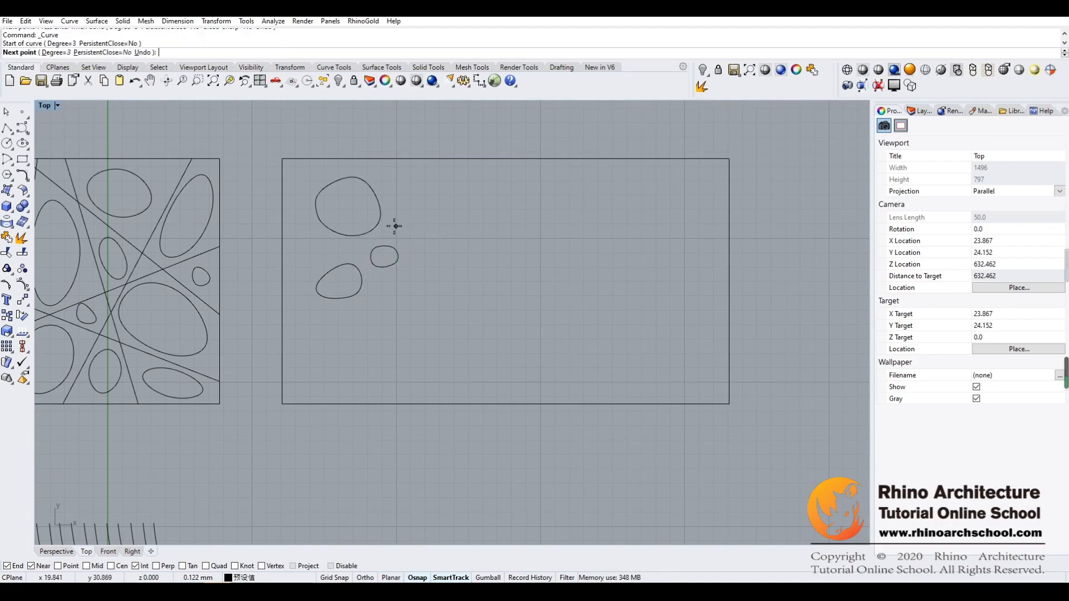
right_click(459, 240)
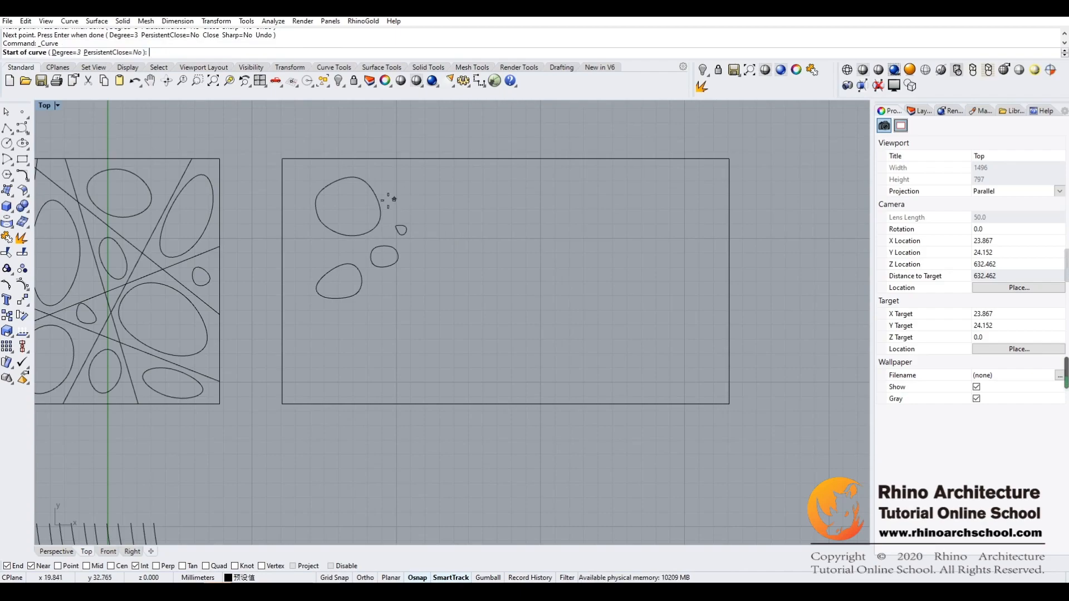
Step: Draw a freehand closed curve to the right of the large upper-left shape and another to its lower left
click(380, 203)
click(426, 207)
click(401, 224)
click(379, 203)
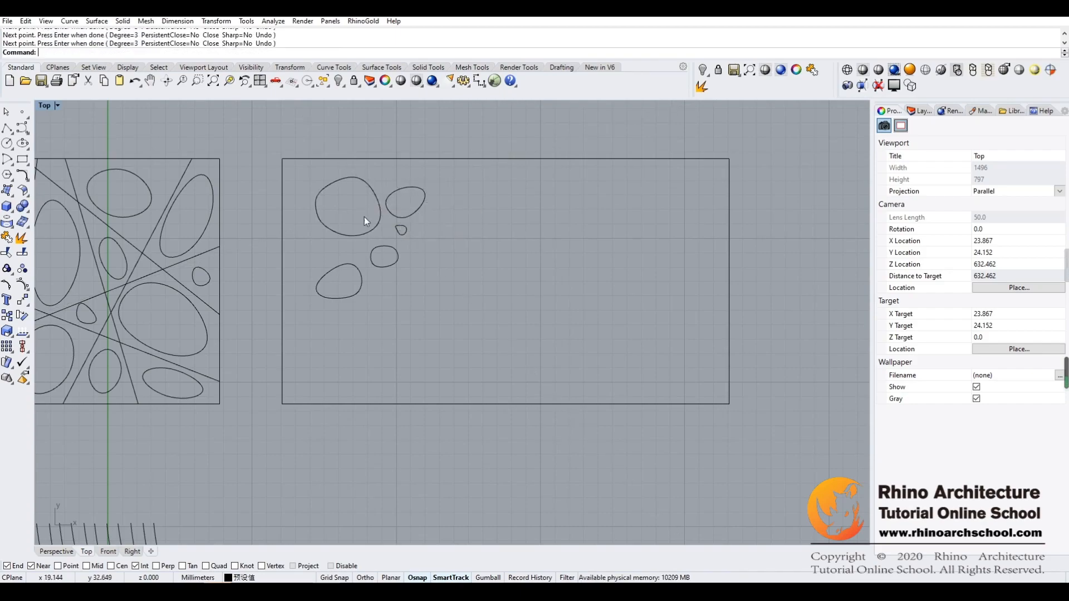
right_click(308, 247)
click(309, 238)
click(306, 267)
click(297, 259)
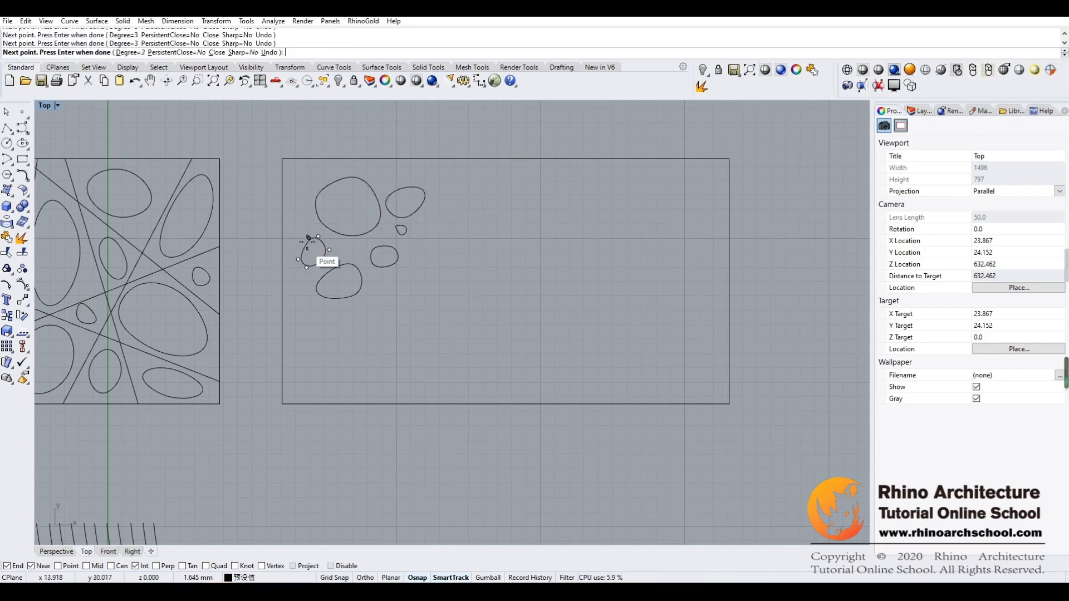
Step: Draw a medium closed curve in the lower left half of the rectangle and a small narrow one above it
click(387, 313)
click(419, 306)
click(426, 330)
click(426, 351)
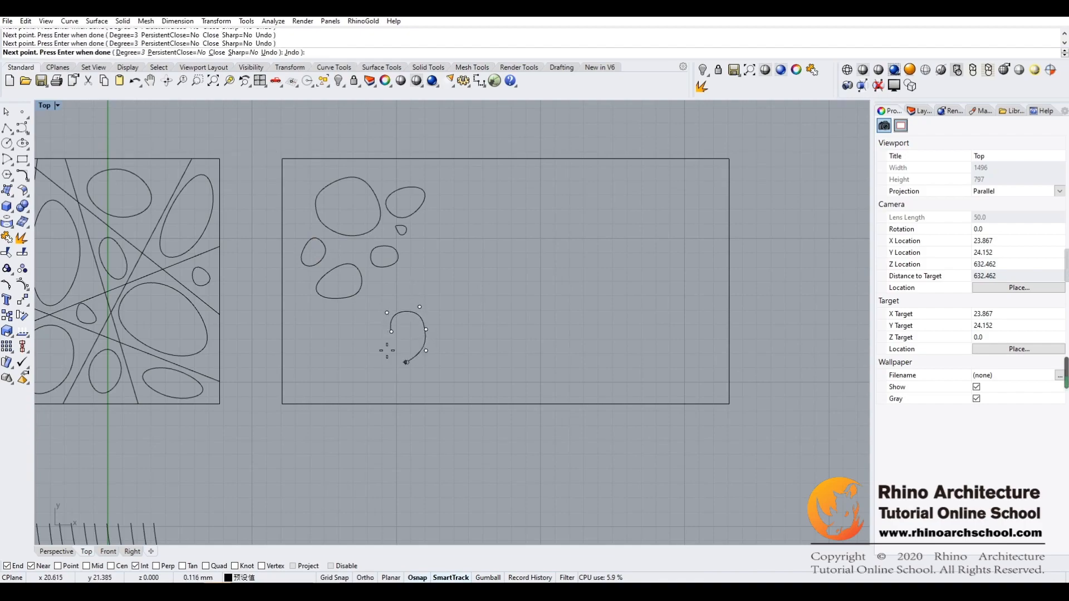
right_click(350, 341)
click(370, 292)
click(381, 285)
click(383, 302)
click(375, 315)
click(368, 309)
click(370, 292)
Step: Draw a large rounded freehand closed curve near the centre of the rectangle
right_click(435, 281)
click(489, 250)
click(544, 254)
click(552, 303)
click(517, 336)
click(465, 326)
click(461, 279)
Step: Draw an oval closed curve to the upper left of the large central shape
click(453, 221)
click(464, 239)
click(458, 257)
click(440, 261)
click(430, 241)
click(446, 223)
mouse_move(403, 367)
right_down()
mouse_move(484, 376)
mouse_move(395, 375)
right_up()
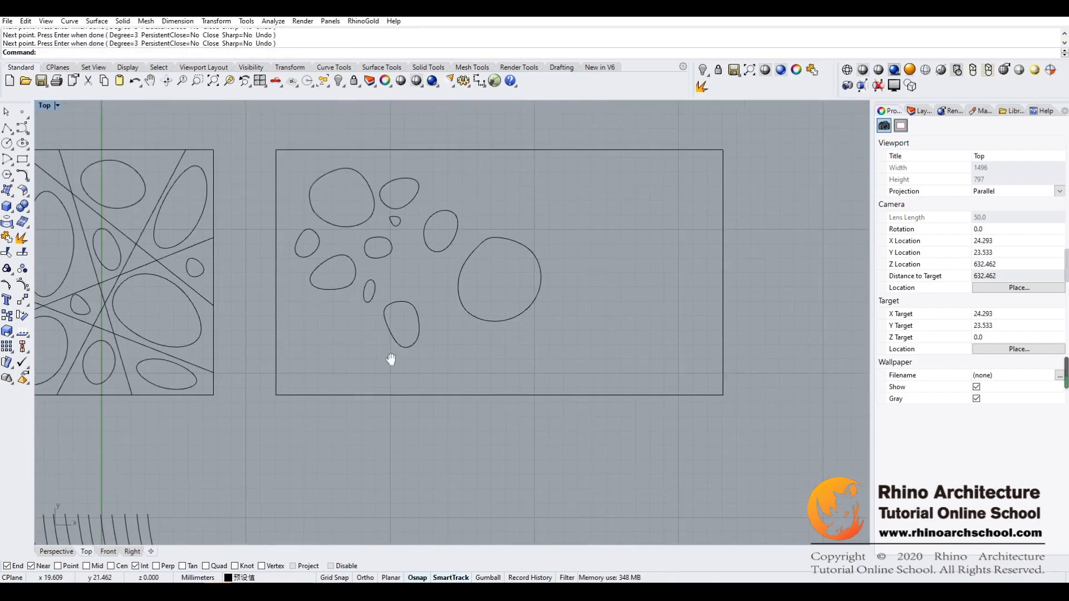
click(430, 270)
right_drag(467, 336, 411, 338)
click(425, 322)
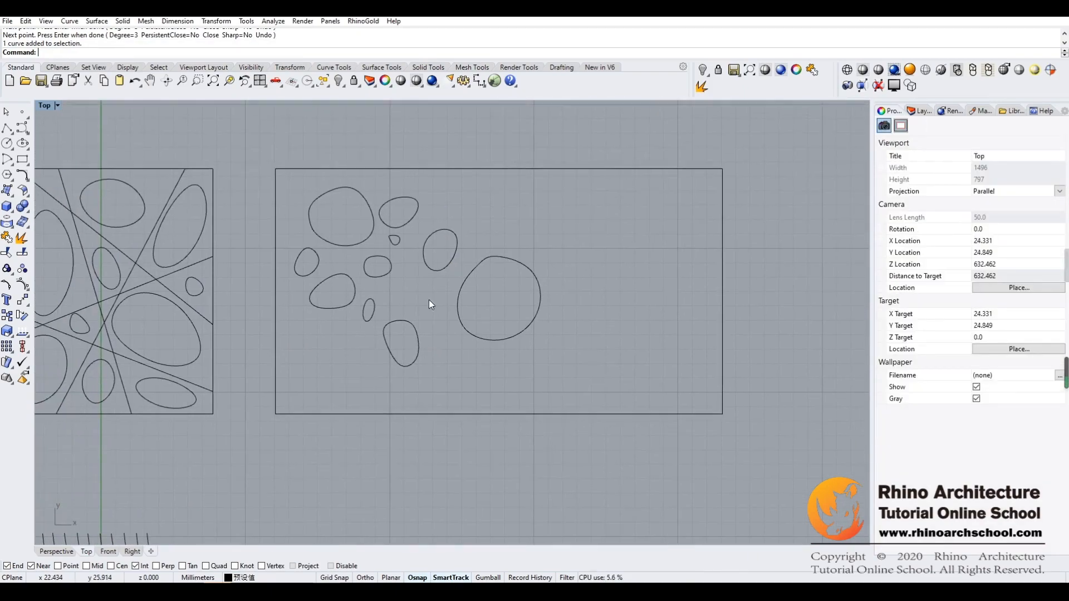
drag(302, 384, 597, 234)
click(467, 362)
mouse_move(434, 329)
right_down()
mouse_move(488, 338)
mouse_move(427, 333)
right_up()
Step: Draw a freehand closed curve below the large central shape, near the rectangle's lower edge
right_click(442, 350)
click(486, 370)
click(517, 373)
click(500, 399)
click(483, 406)
click(463, 389)
click(487, 369)
Step: Draw a small closed curve in the gap between the upper oval and the large central shape
right_click(402, 324)
click(435, 290)
click(436, 309)
click(413, 312)
click(405, 293)
click(431, 274)
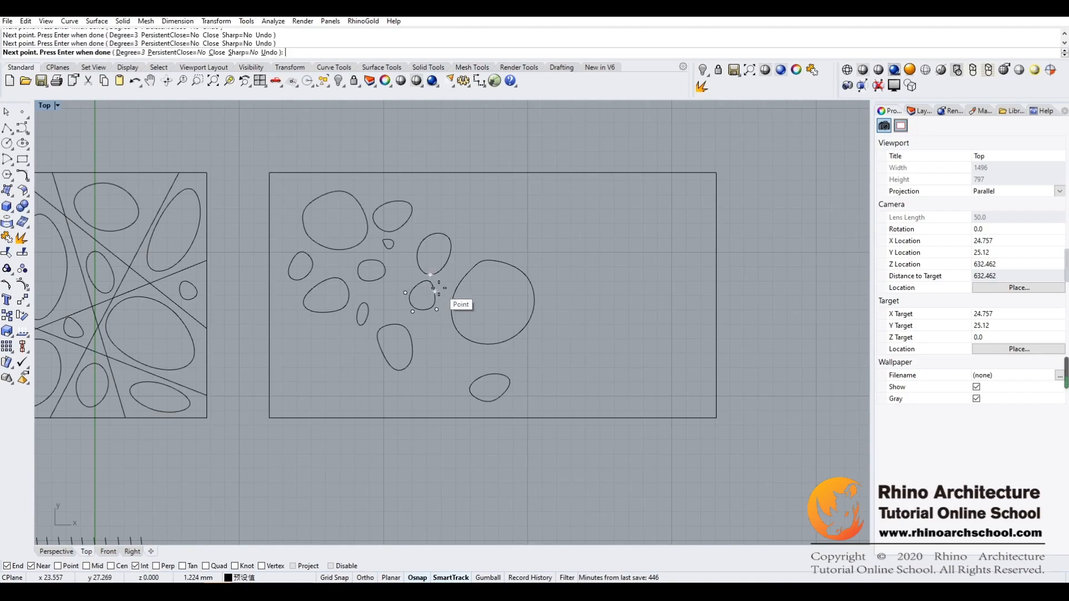
click(438, 288)
Step: Examine how the closed curves sit inside the line-divided cells of the patterned panel
mouse_move(412, 379)
right_down()
mouse_move(456, 381)
mouse_move(391, 376)
right_up()
right_drag(186, 343, 393, 348)
right_drag(255, 316, 368, 316)
right_drag(323, 287, 389, 302)
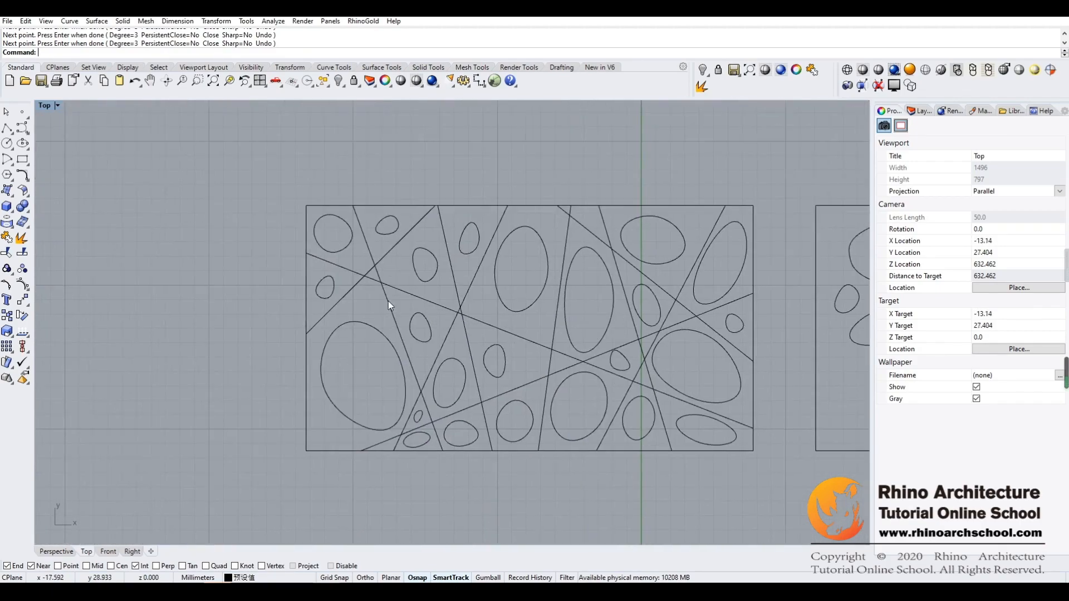
scroll(366, 262, up, 13)
scroll(366, 261, down, 13)
scroll(366, 261, up, 13)
scroll(366, 261, down, 13)
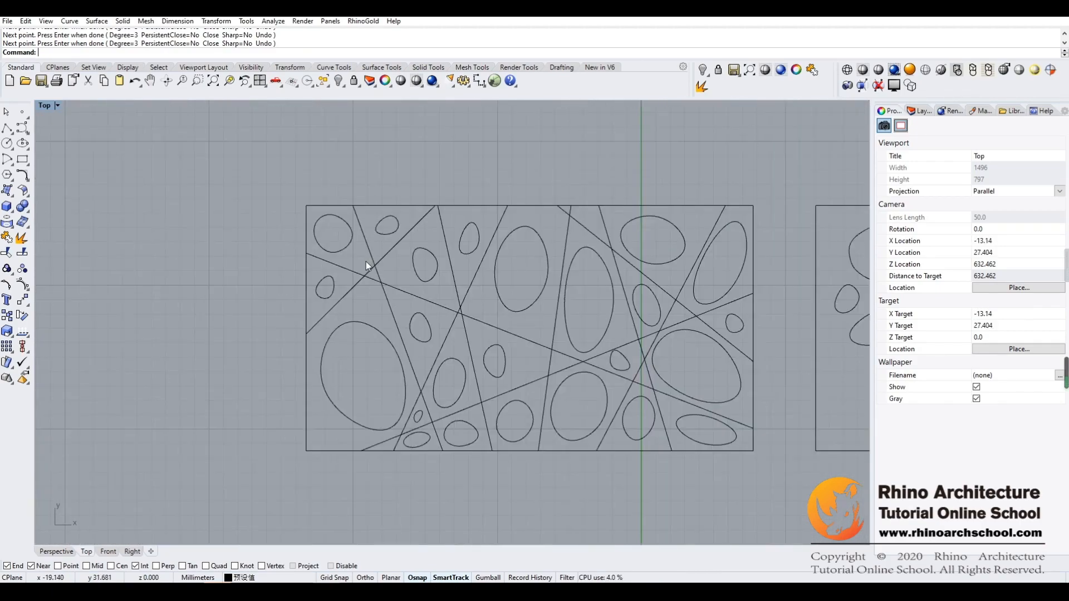
Step: Delete the closed curve in the upper-left corner cell of the patterned panel
right_drag(348, 246, 351, 271)
click(351, 270)
key(Delete)
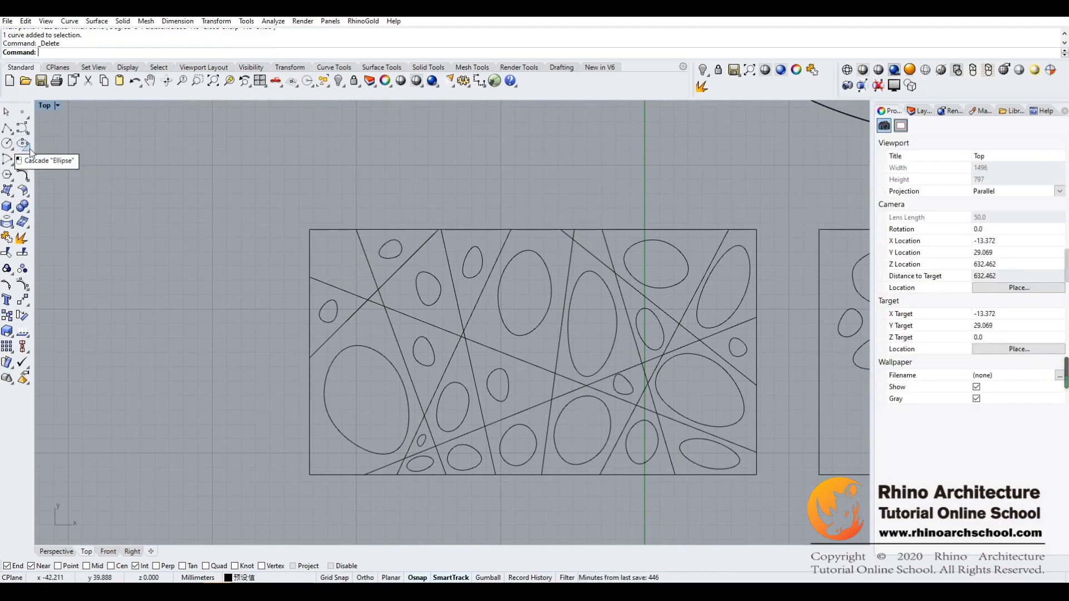
Step: Enable the Mid snap and draw a closed curve in the upper-left corner cell with control points on the cell's edges
click(22, 129)
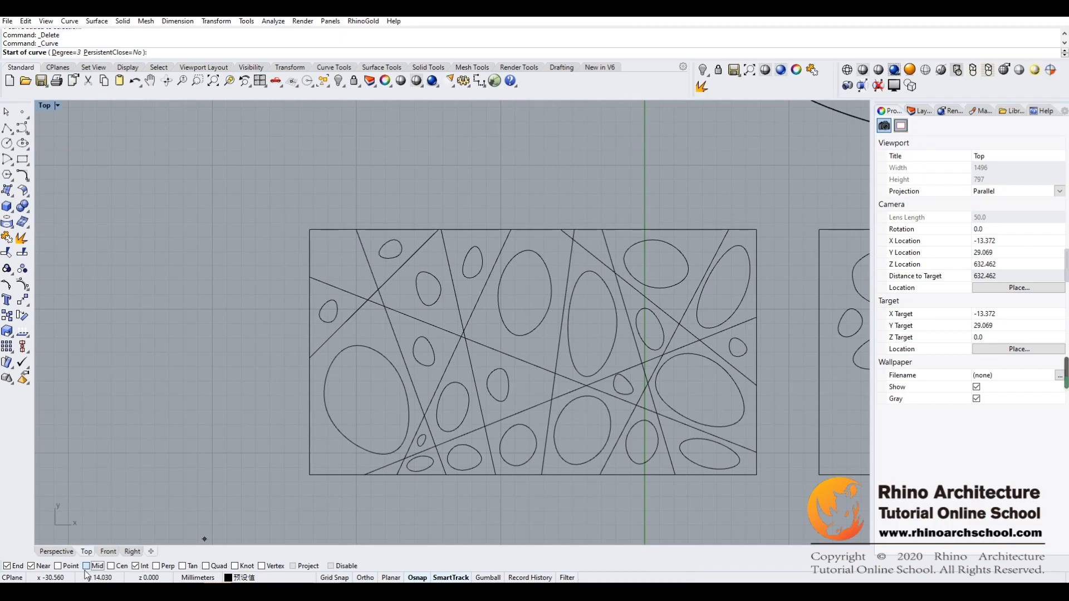
click(333, 229)
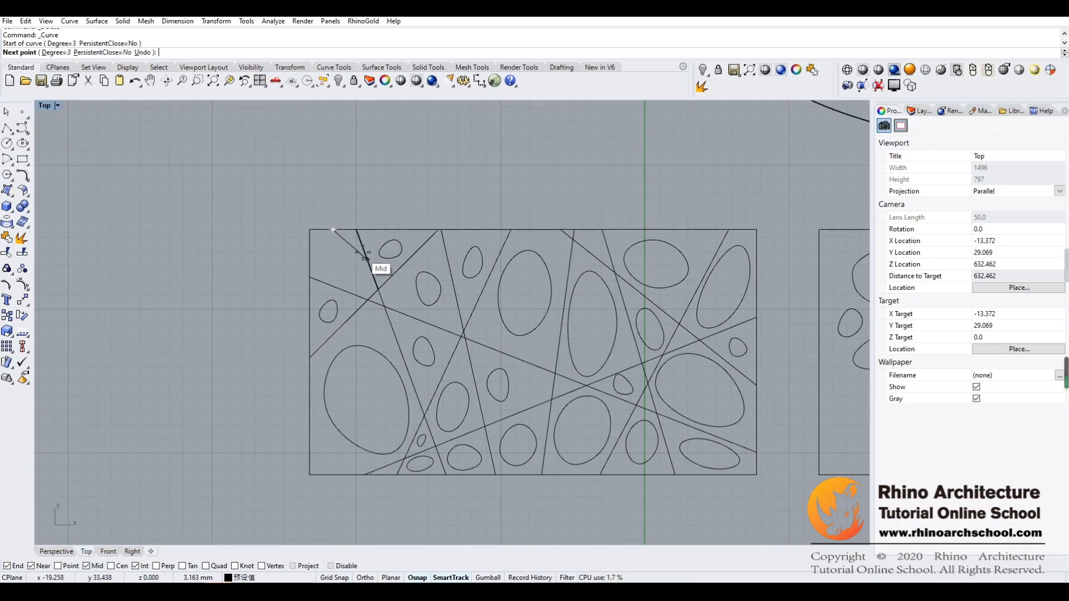
click(373, 294)
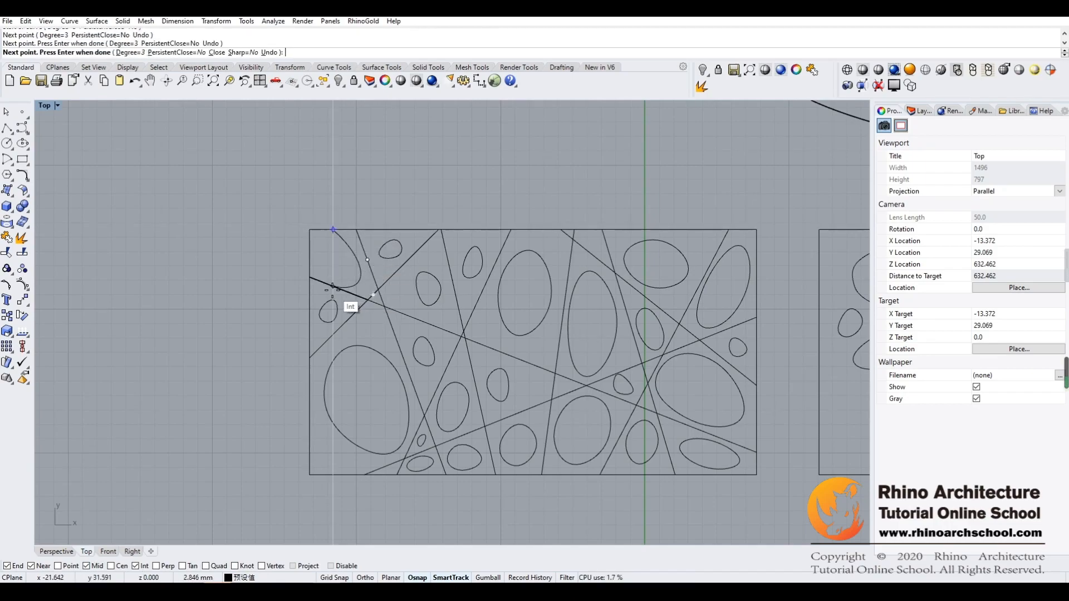
click(333, 286)
click(310, 254)
key(Return)
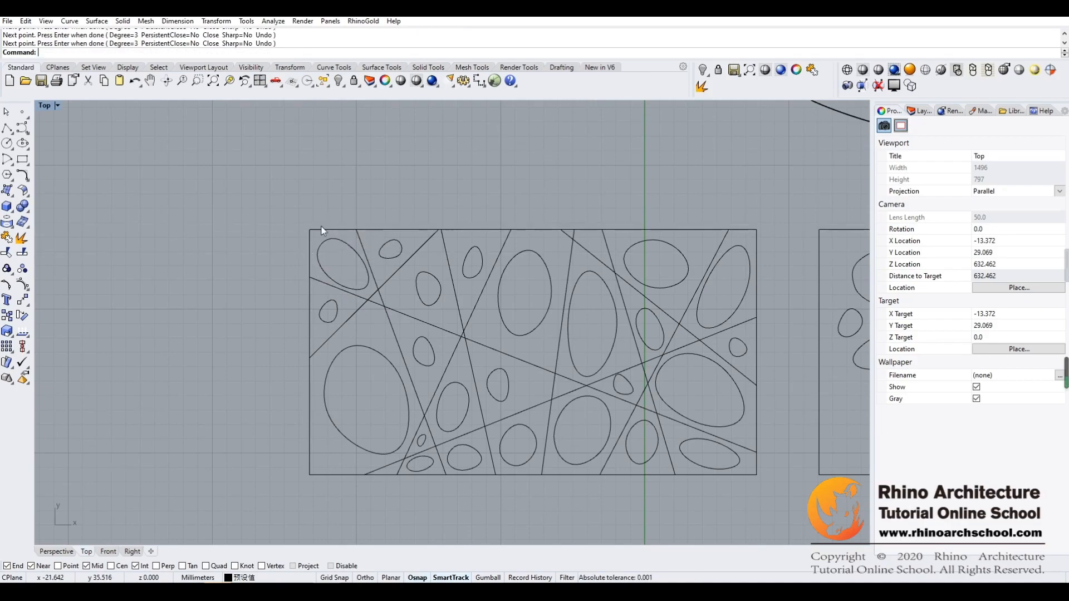
Step: Delete the small closed curve in the larger cell right of the upper-left corner cell
right_drag(566, 298, 523, 284)
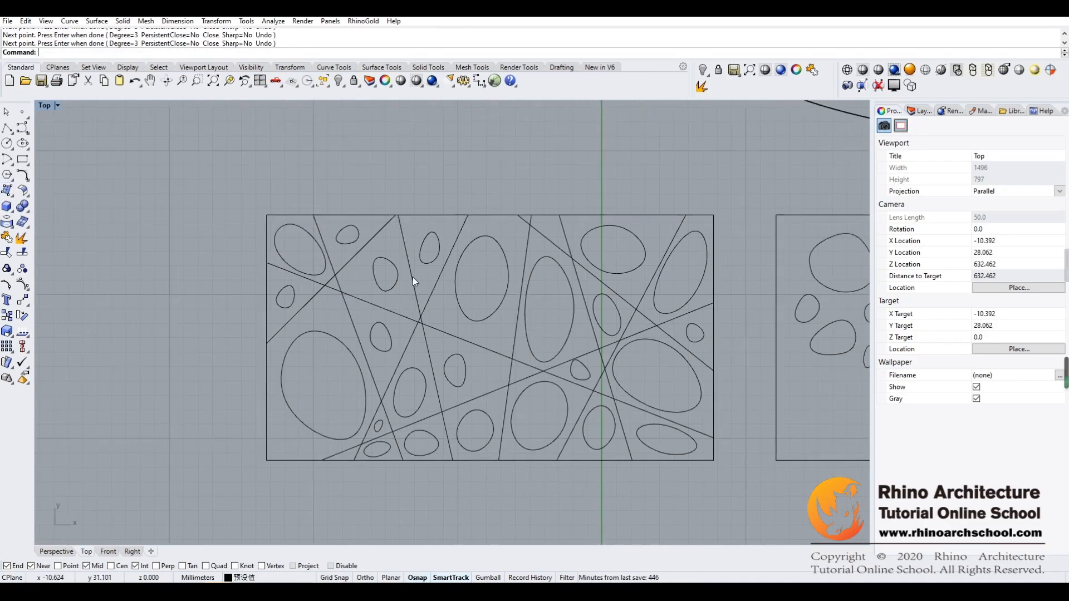
right_click(368, 270)
key(Escape)
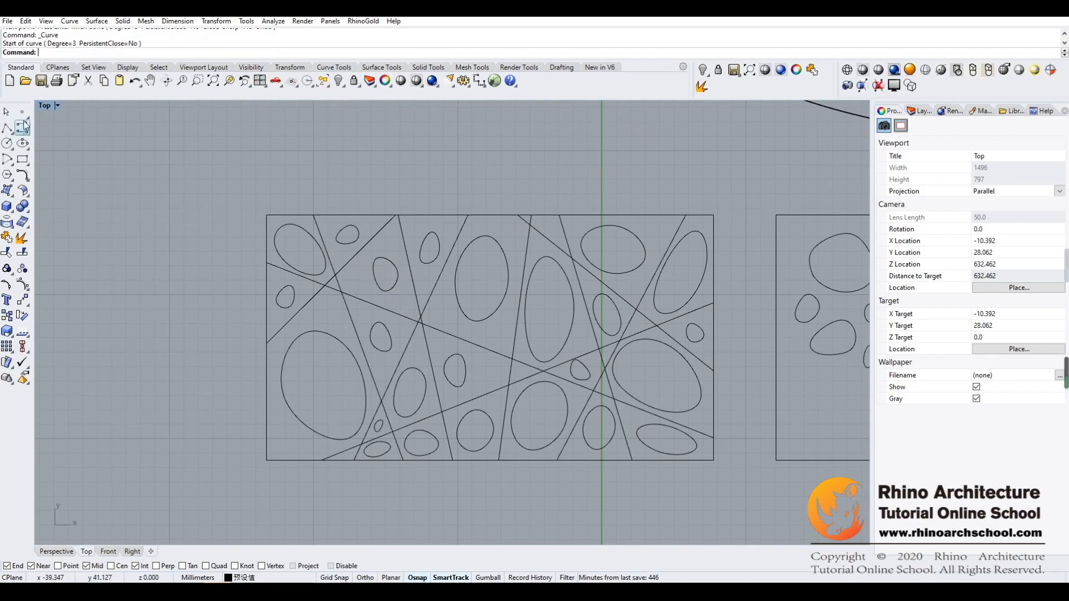
click(6, 113)
click(377, 273)
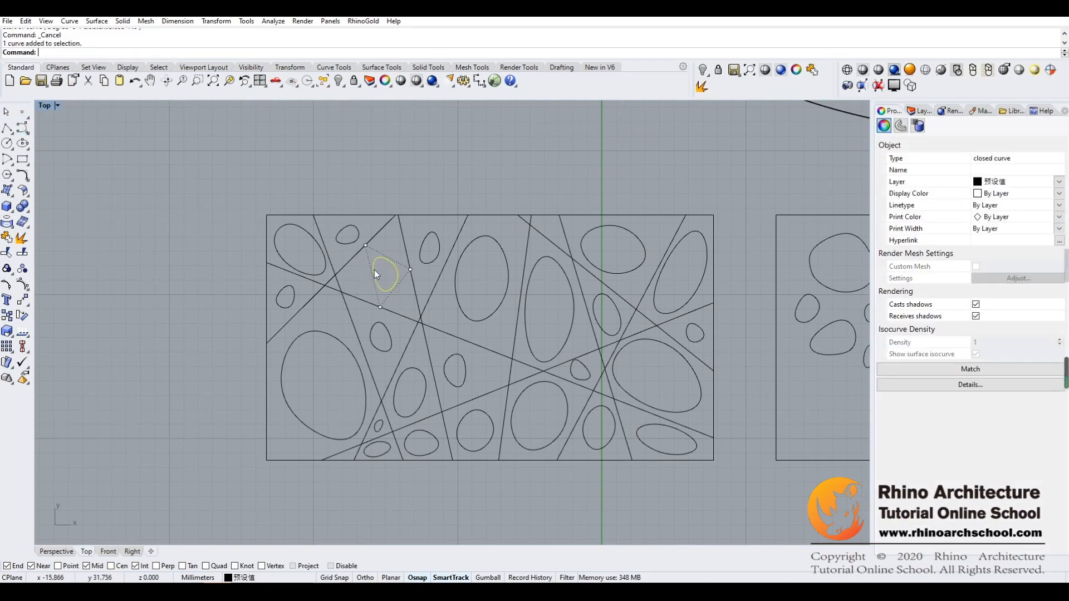
key(Delete)
Step: Redraw the emptied cell's closed curve with control points snapped to the midpoints and corner intersections of its boundary lines
click(23, 127)
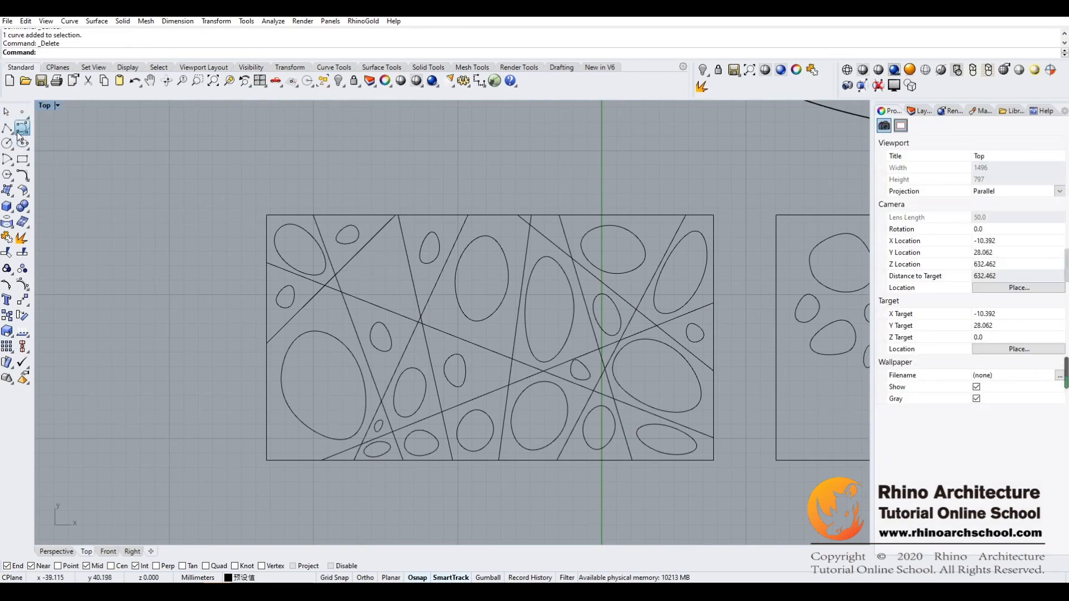
click(365, 245)
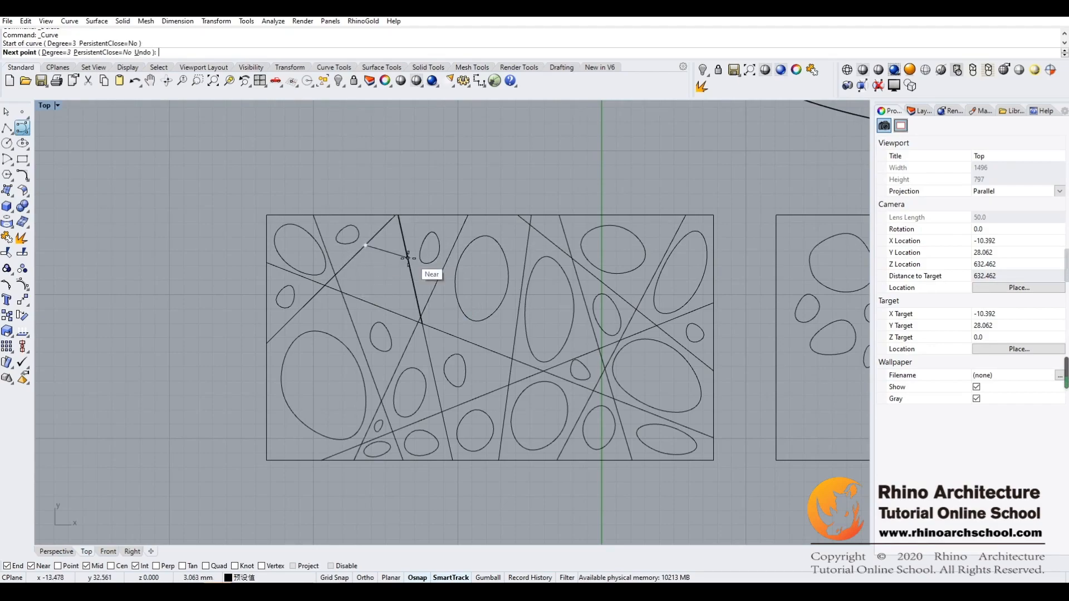
click(411, 270)
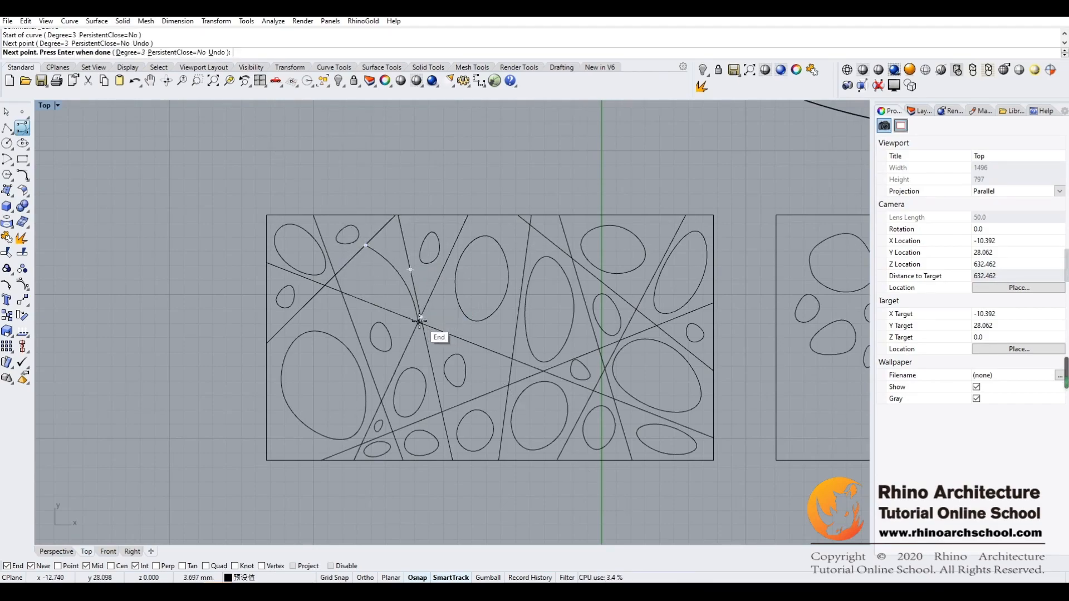
scroll(419, 317, up, 5)
click(297, 315)
scroll(133, 326, down, 4)
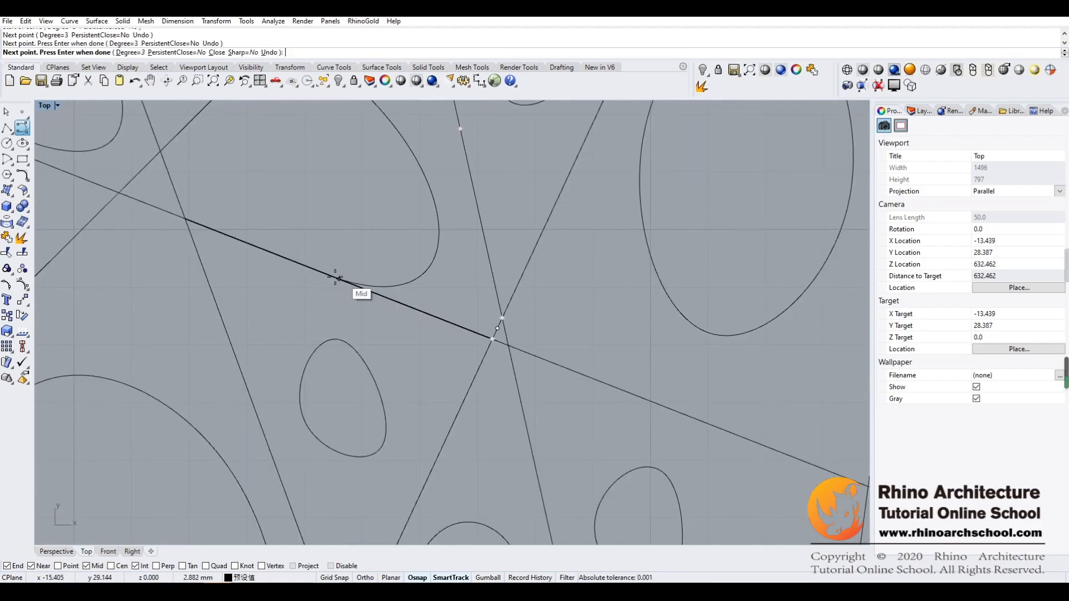
click(335, 278)
right_drag(230, 188, 326, 262)
click(270, 259)
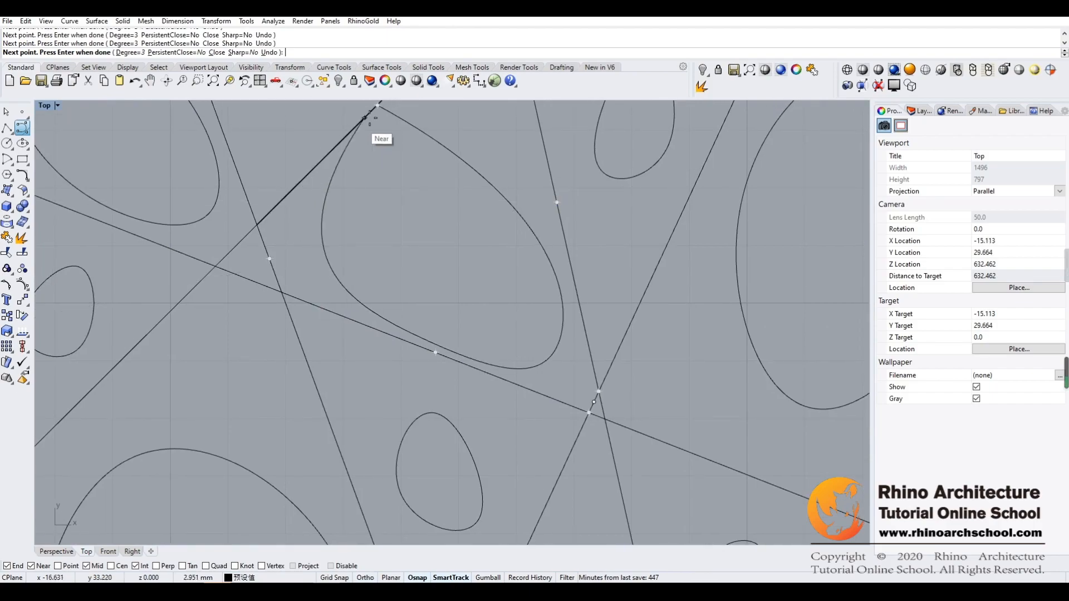
click(378, 107)
Step: Examine the redrawn and neighbouring closed curves against their cell boundaries across the patterned panel
right_drag(444, 239, 417, 249)
scroll(433, 316, down, 6)
scroll(394, 254, up, 6)
scroll(392, 253, down, 6)
right_drag(393, 283, 413, 315)
scroll(370, 267, up, 6)
scroll(463, 278, down, 6)
scroll(477, 273, up, 6)
drag(489, 184, 376, 349)
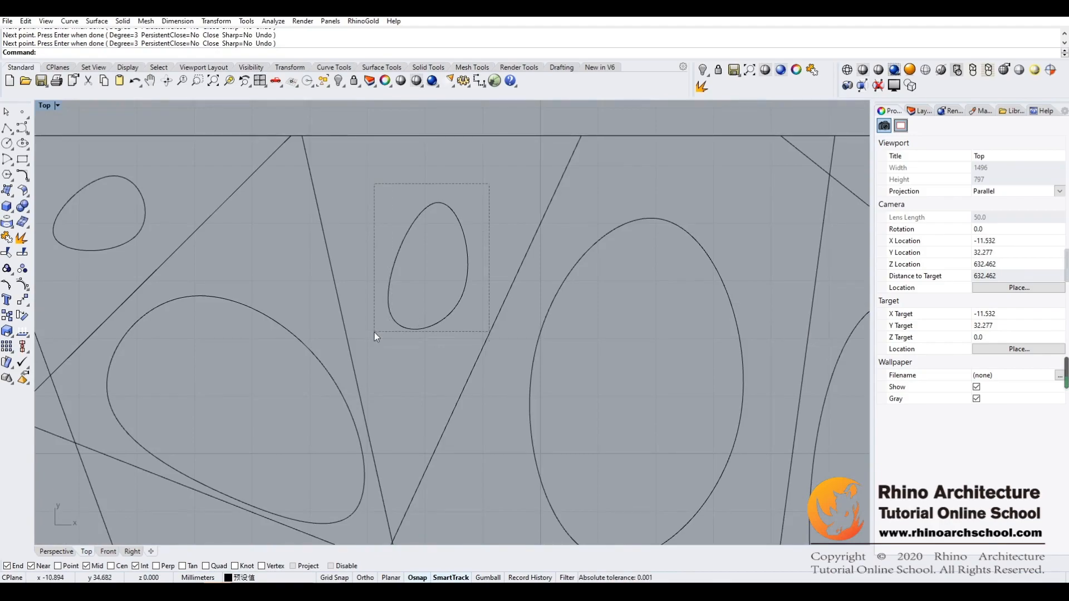
key(Escape)
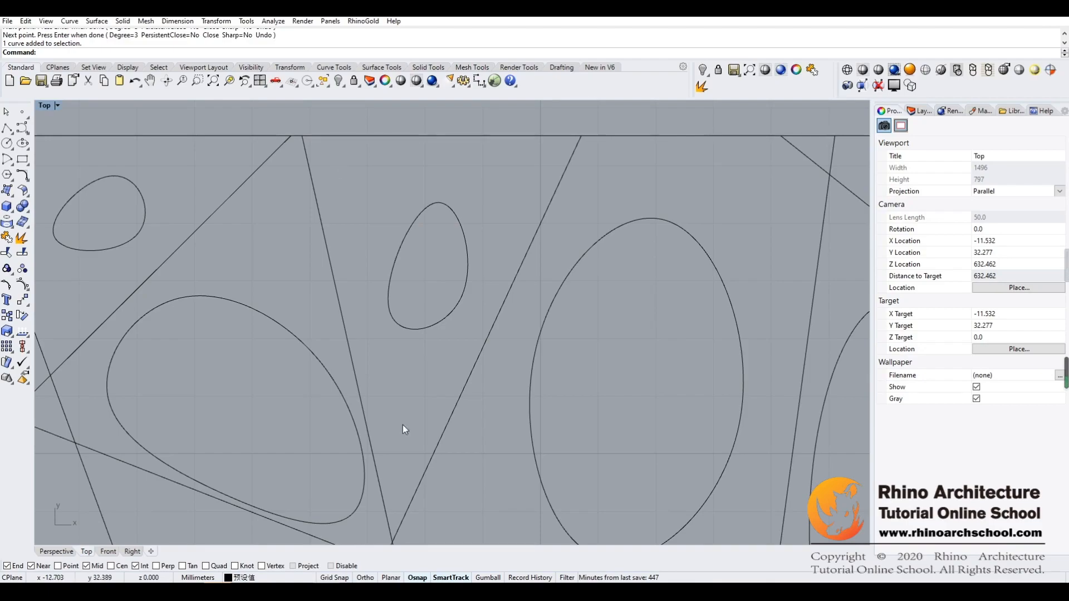
scroll(487, 270, down, 3)
scroll(480, 282, down, 3)
scroll(480, 283, up, 3)
right_drag(486, 292, 383, 297)
scroll(464, 330, up, 5)
scroll(506, 321, down, 5)
scroll(444, 326, up, 4)
scroll(443, 326, down, 4)
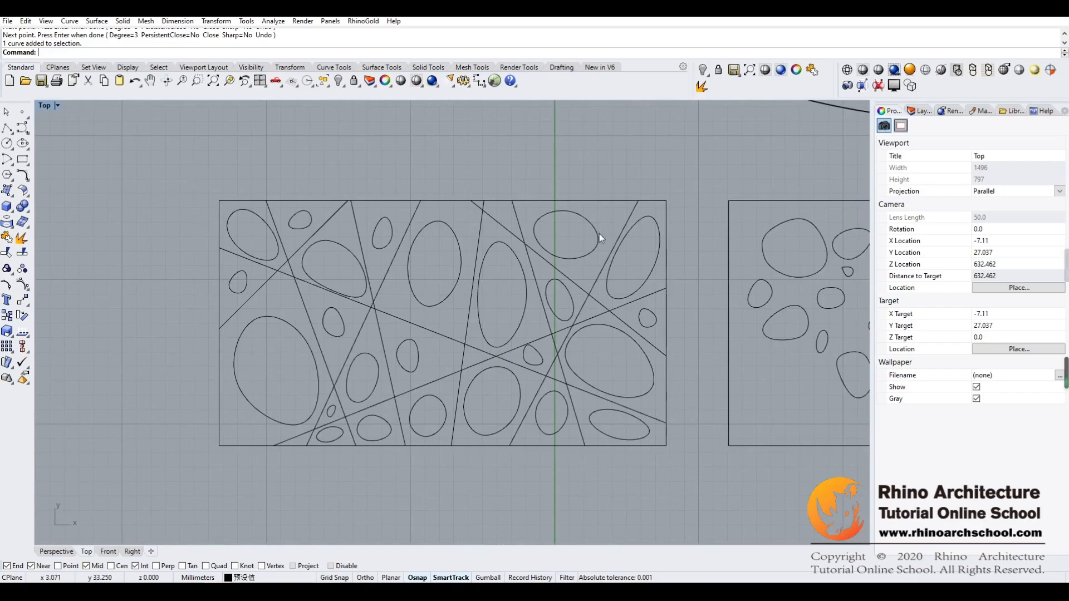
Step: Switch to a maximized Perspective view and inspect the domed surface with its radial curves up close
right_drag(612, 224, 446, 380)
right_drag(539, 256, 491, 293)
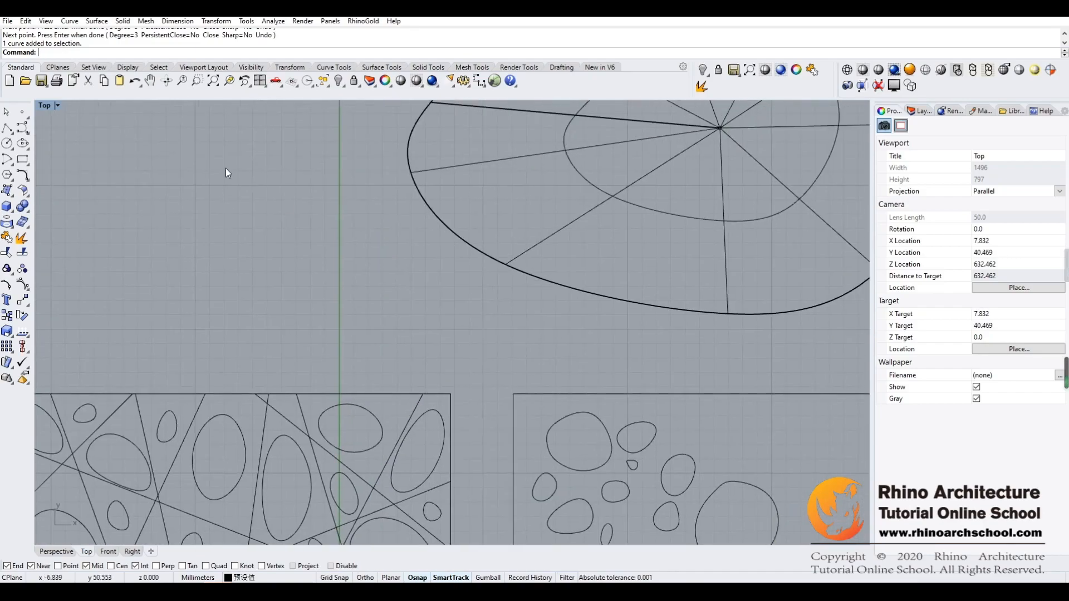
double_click(45, 106)
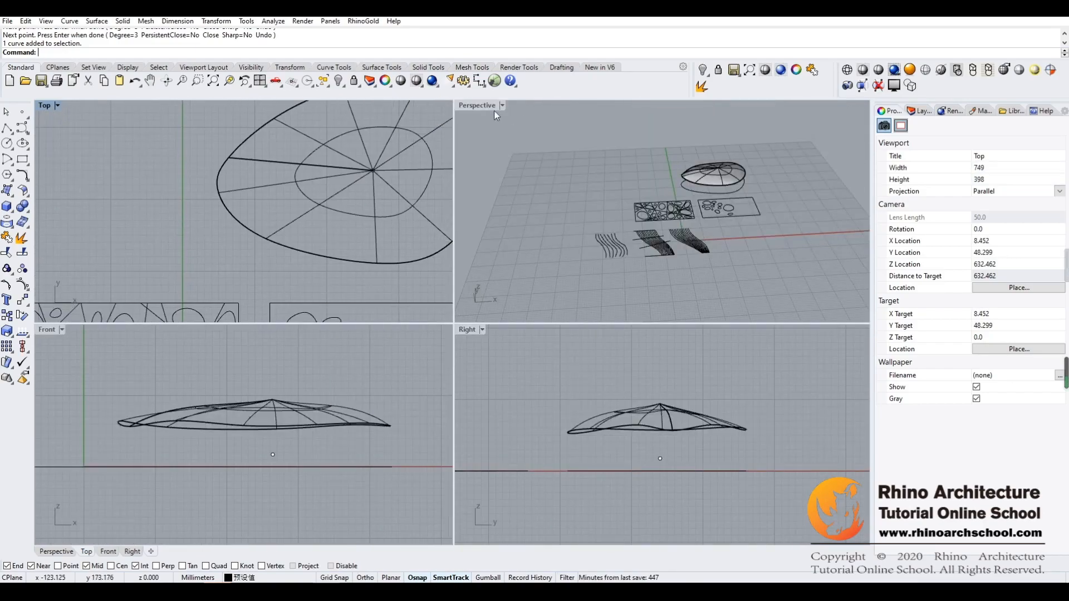
double_click(476, 105)
scroll(520, 307, up, 6)
right_drag(439, 303, 528, 296)
scroll(527, 296, up, 5)
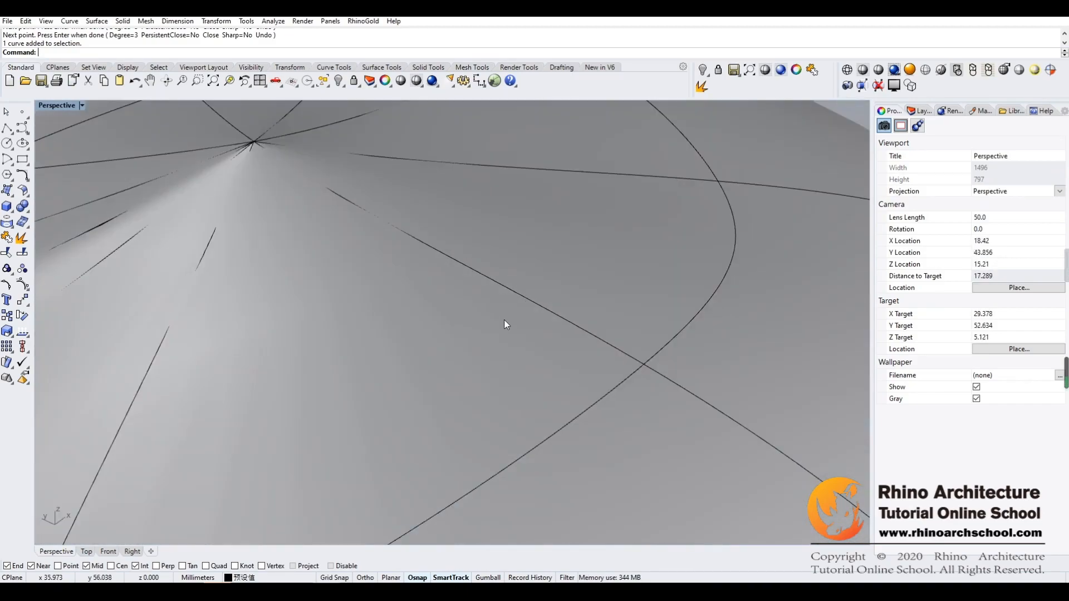
scroll(504, 319, down, 5)
Step: Turn on the control points of the domed surface and select a single point near its far edge
click(478, 325)
right_drag(468, 316, 445, 303)
click(22, 284)
right_drag(93, 283, 310, 288)
shift+right_drag(310, 289, 418, 316)
click(357, 302)
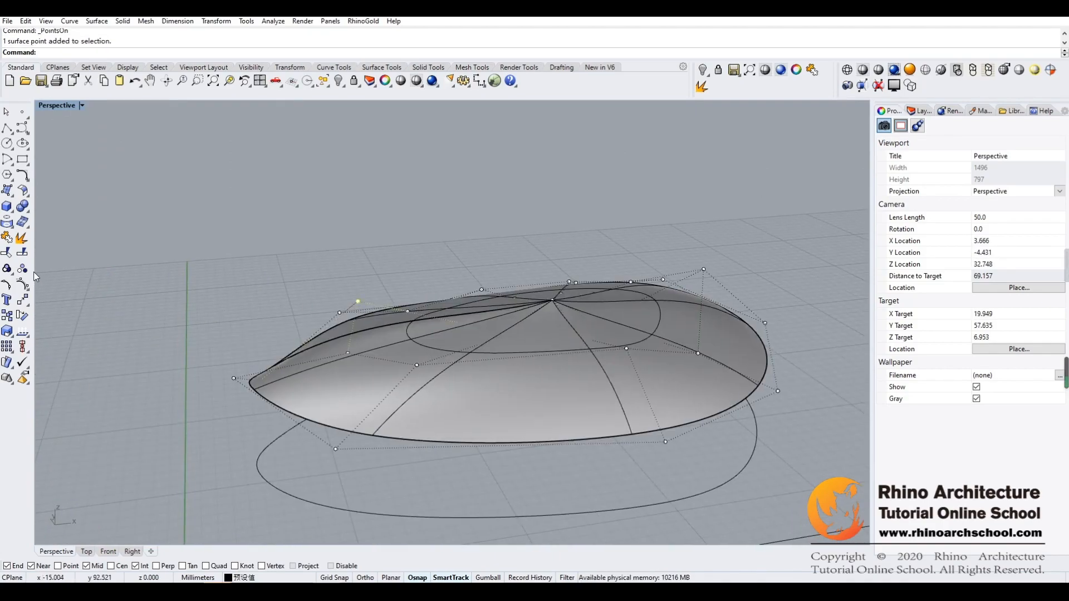
Step: Move the selected surface control point straight down about 1.25 mm in the Right view
click(27, 303)
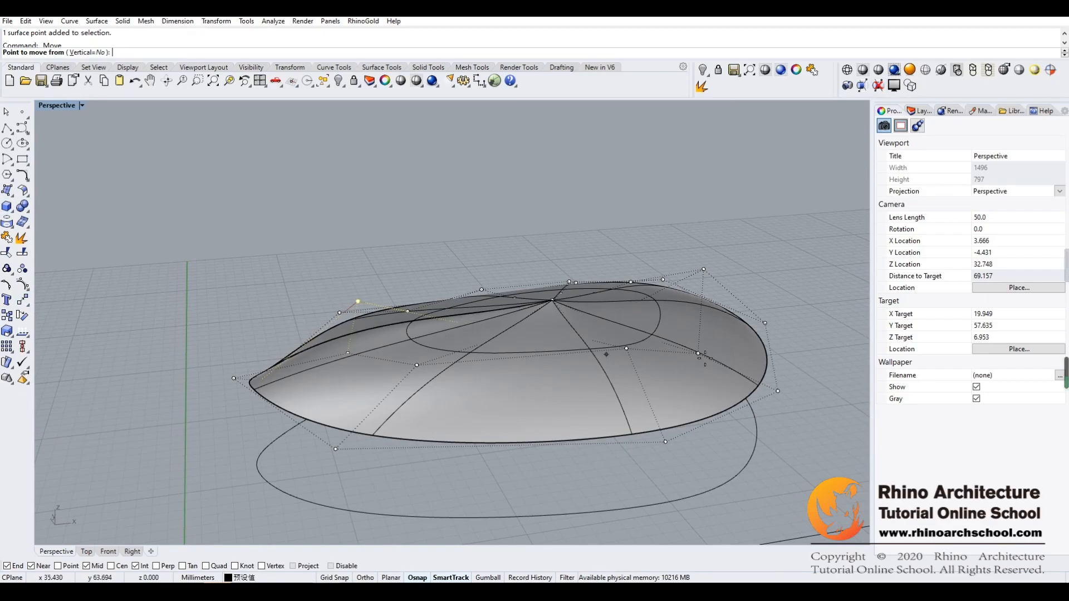
double_click(59, 106)
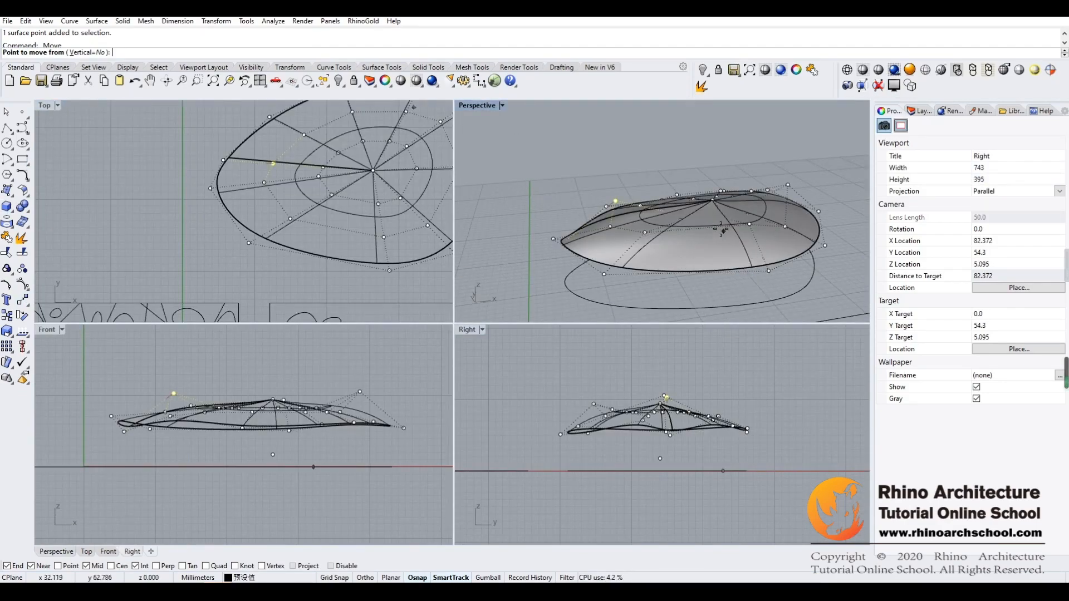
click(798, 393)
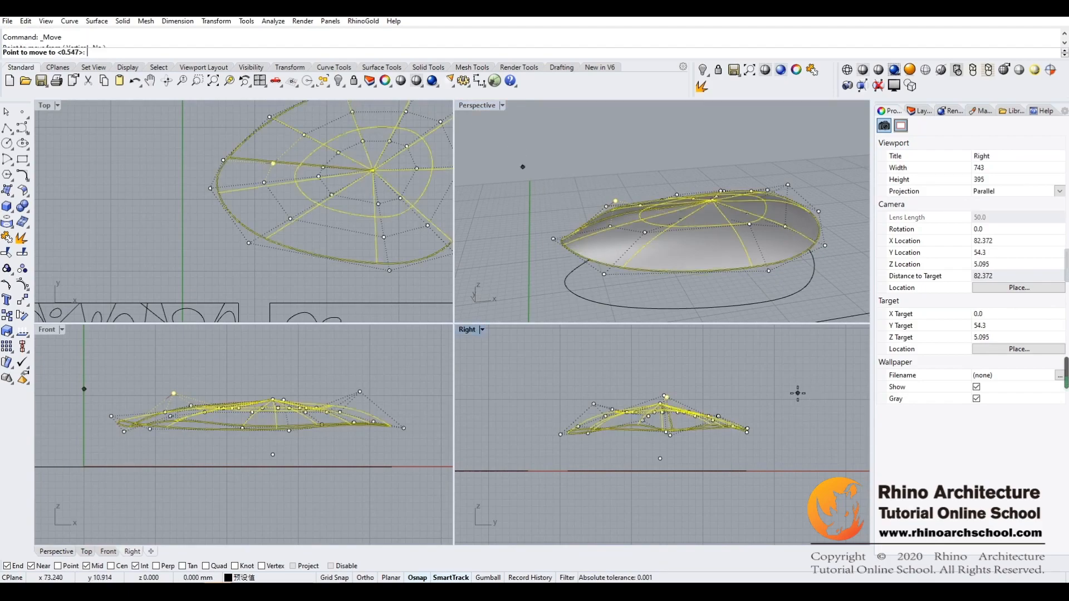
click(798, 401)
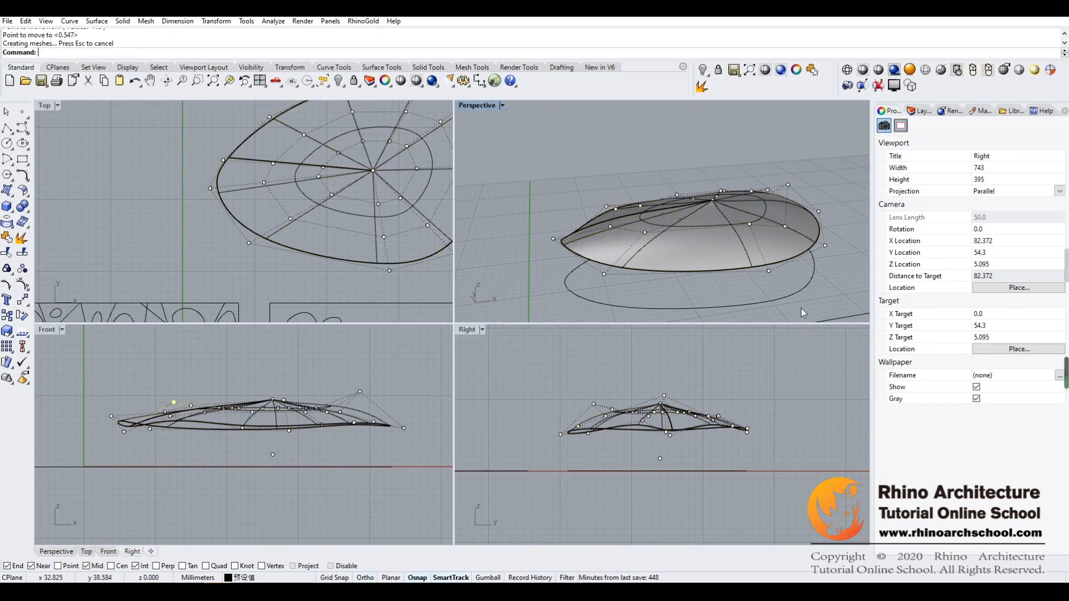
Step: Move a control point on the dome's far rim straight up about 0.55 mm and clear the selection
key(Return)
click(605, 208)
key(Return)
click(770, 407)
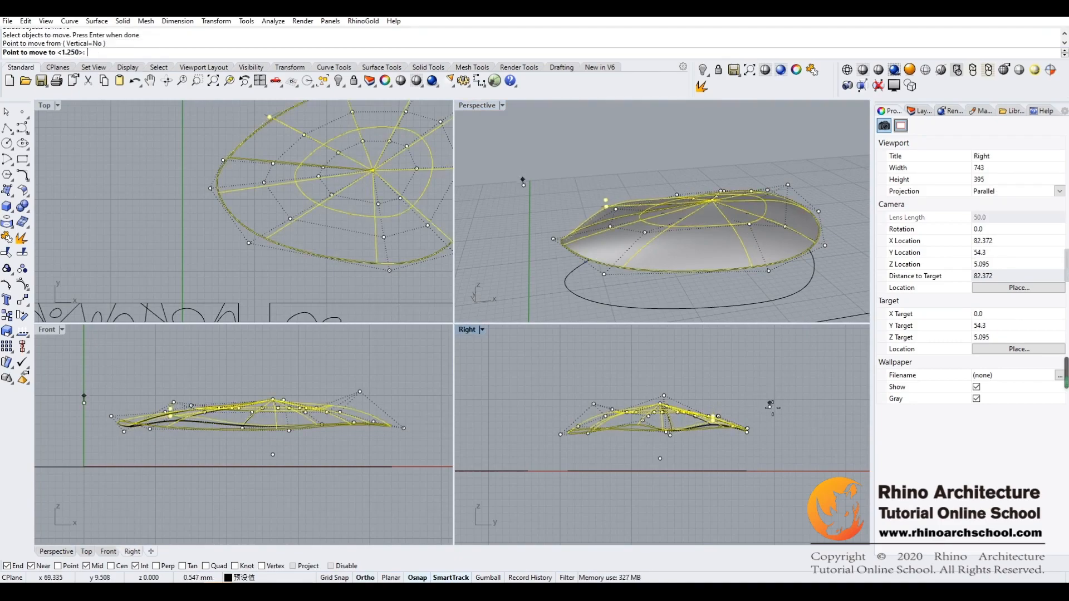
click(773, 407)
click(757, 382)
right_drag(787, 295, 755, 322)
Step: Move the control point above the dome's near side vertically down about 1.64 mm in the Right view
right_click(635, 400)
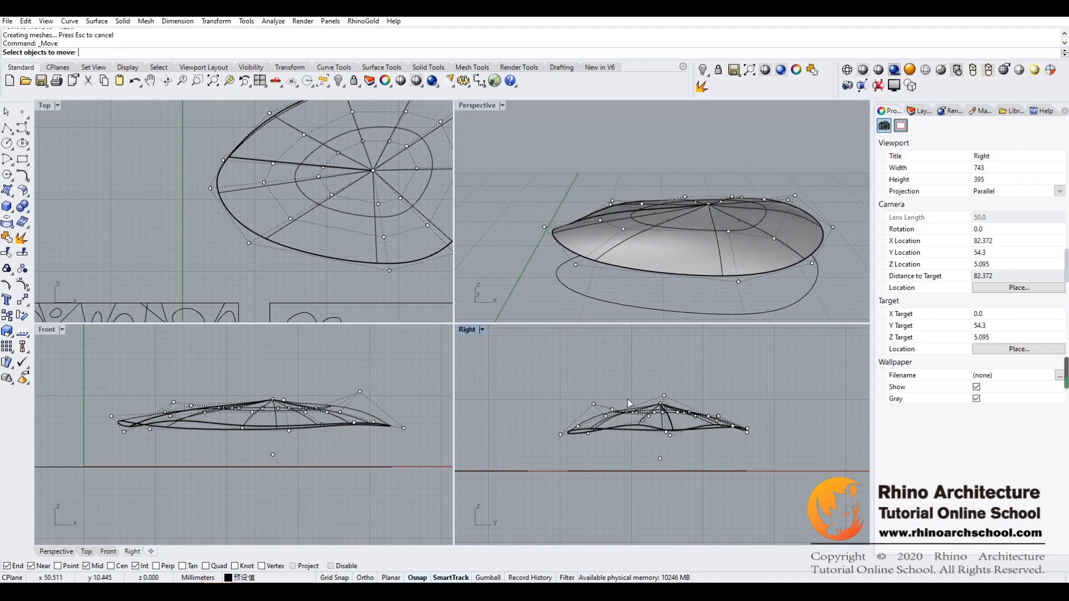
click(595, 405)
key(Return)
click(594, 404)
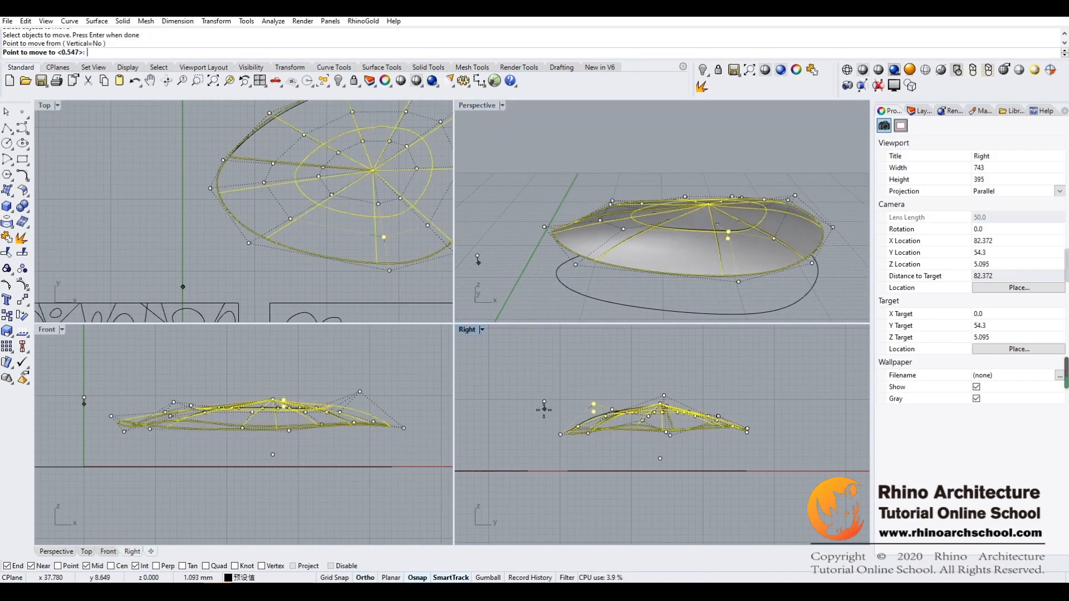
shift+click(545, 413)
Step: Move a control point on the outer interior ring at the dome's far side straight up about 0.86 mm
right_drag(726, 379, 698, 386)
click(670, 425)
key(Return)
click(689, 464)
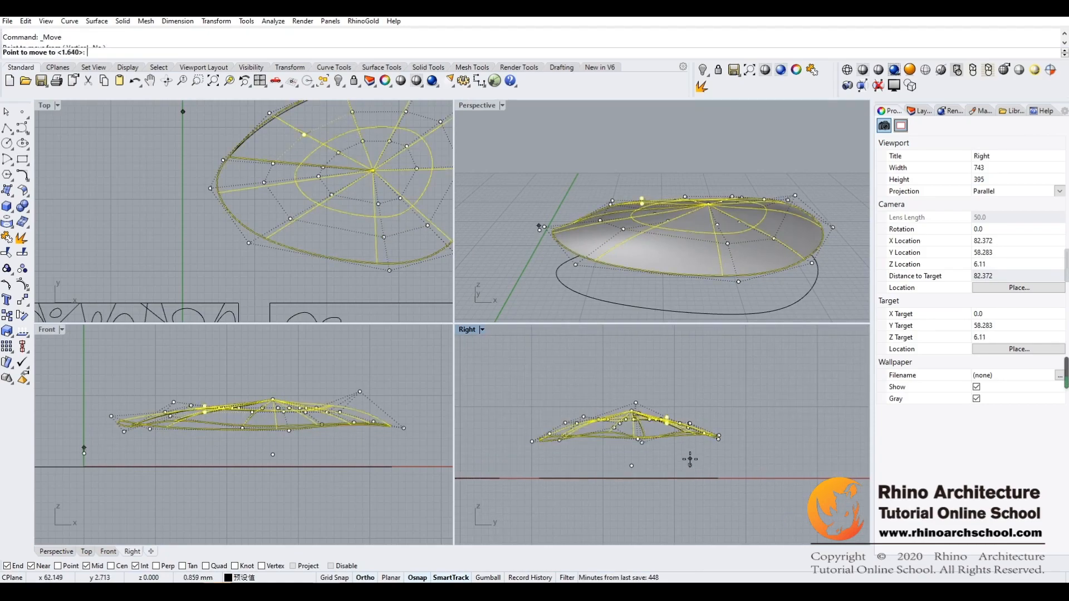
click(690, 459)
Step: Maximize the Perspective view and examine the randomly adjusted control points and the resulting domed surface from several sides
right_drag(706, 289, 701, 264)
double_click(470, 106)
right_drag(557, 223, 547, 267)
right_drag(715, 243, 460, 313)
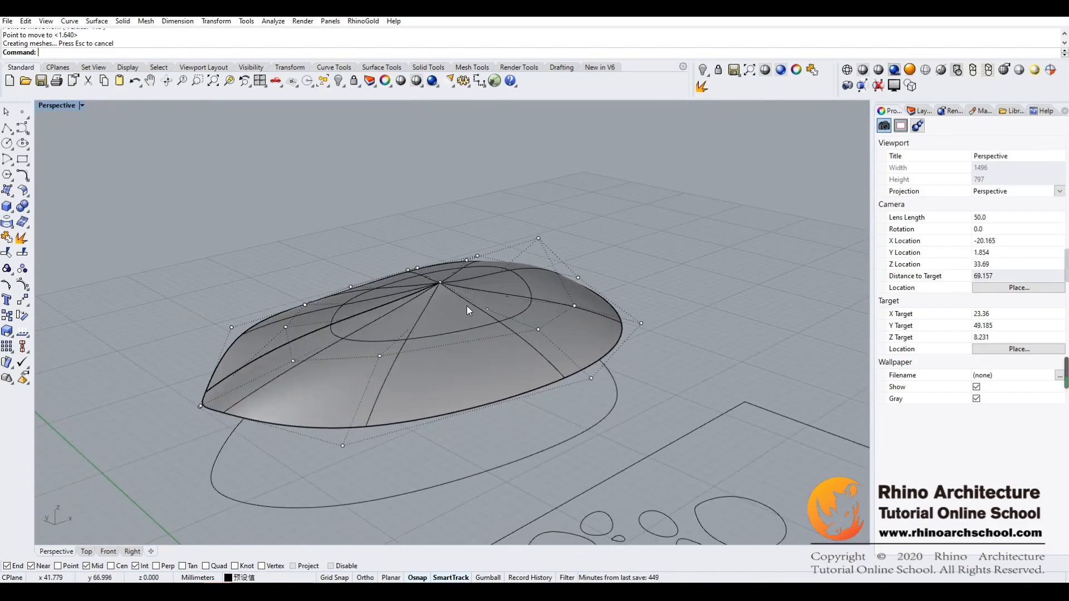
right_drag(480, 291, 409, 296)
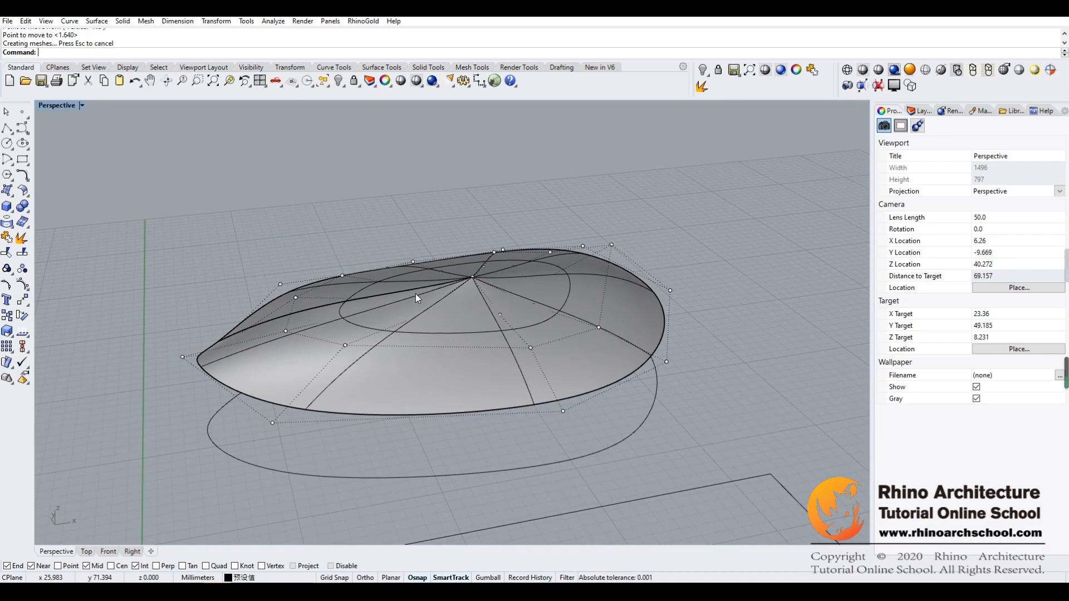
right_drag(440, 297, 696, 268)
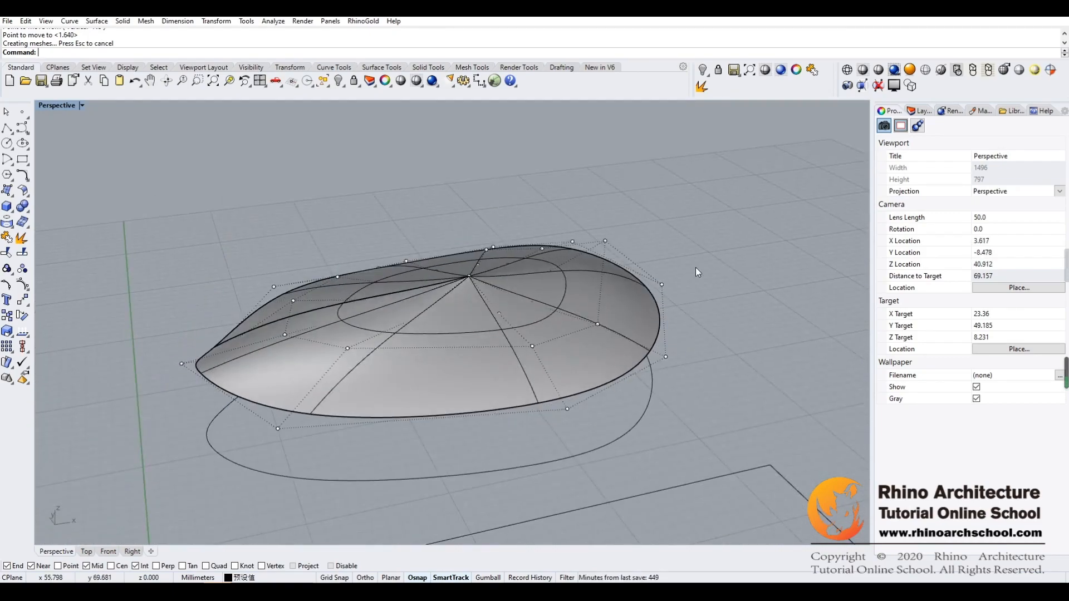
mouse_move(485, 288)
right_down()
mouse_move(601, 254)
mouse_move(506, 290)
mouse_move(479, 287)
mouse_move(491, 283)
right_up()
Step: Select one control point from each of the dome's two interior rings and extend the selection along the V direction
drag(486, 294, 521, 328)
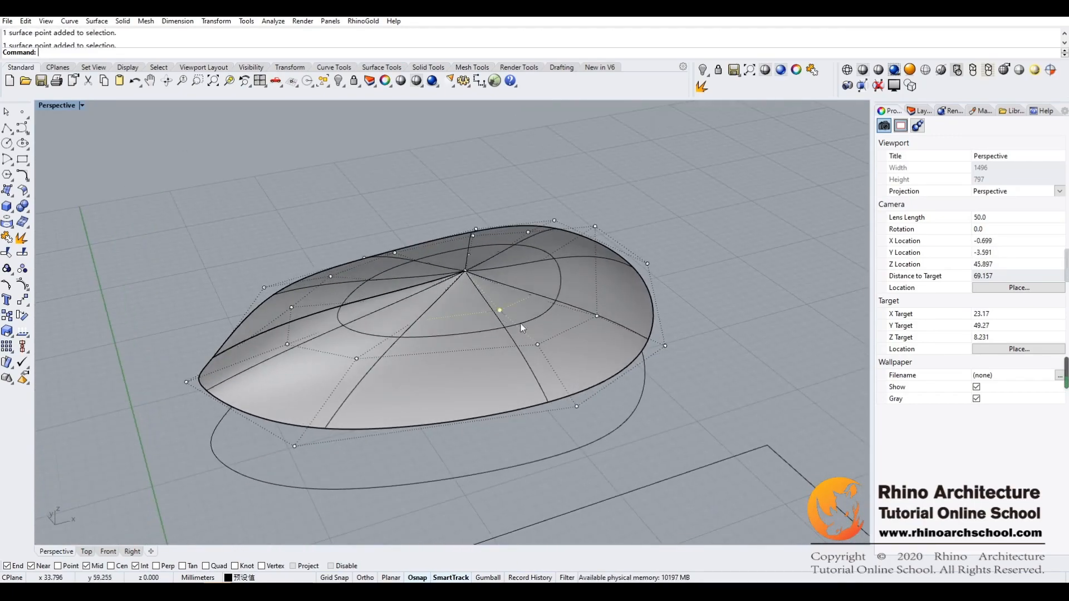
shift+click(538, 345)
click(325, 87)
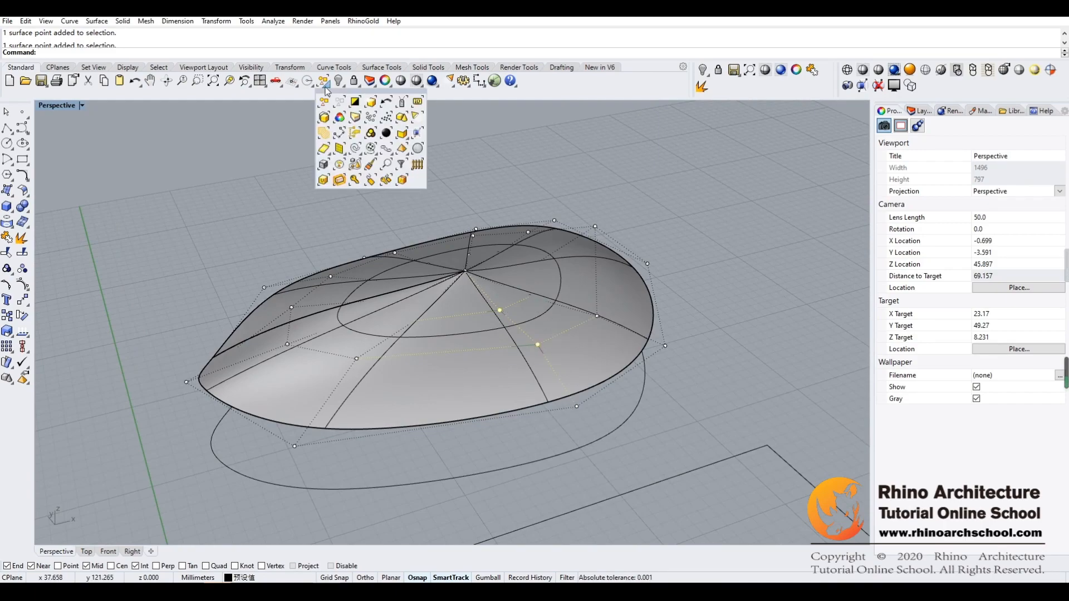
click(379, 155)
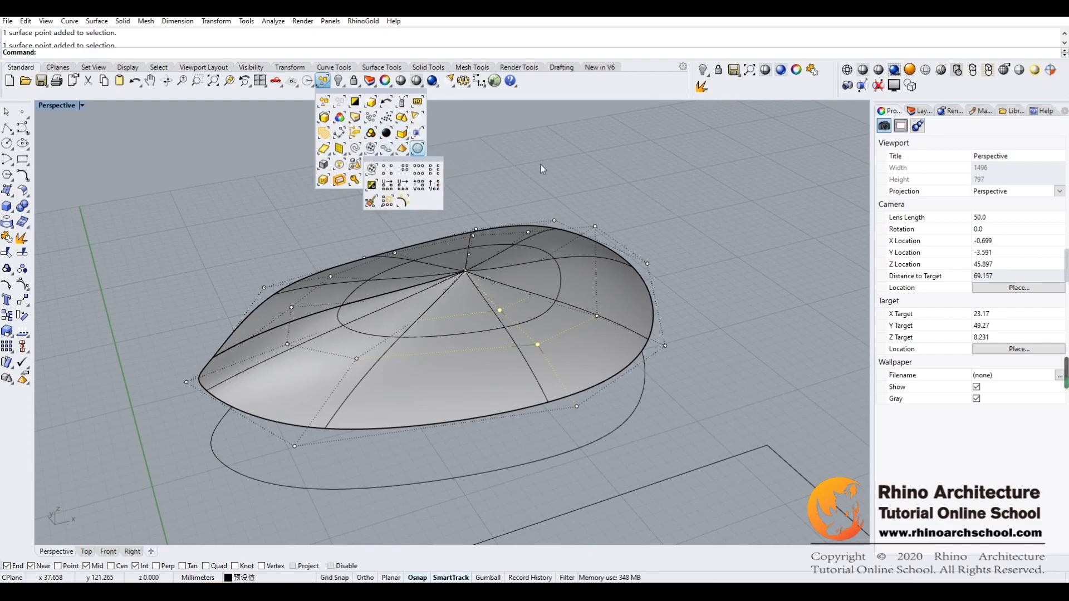
click(434, 170)
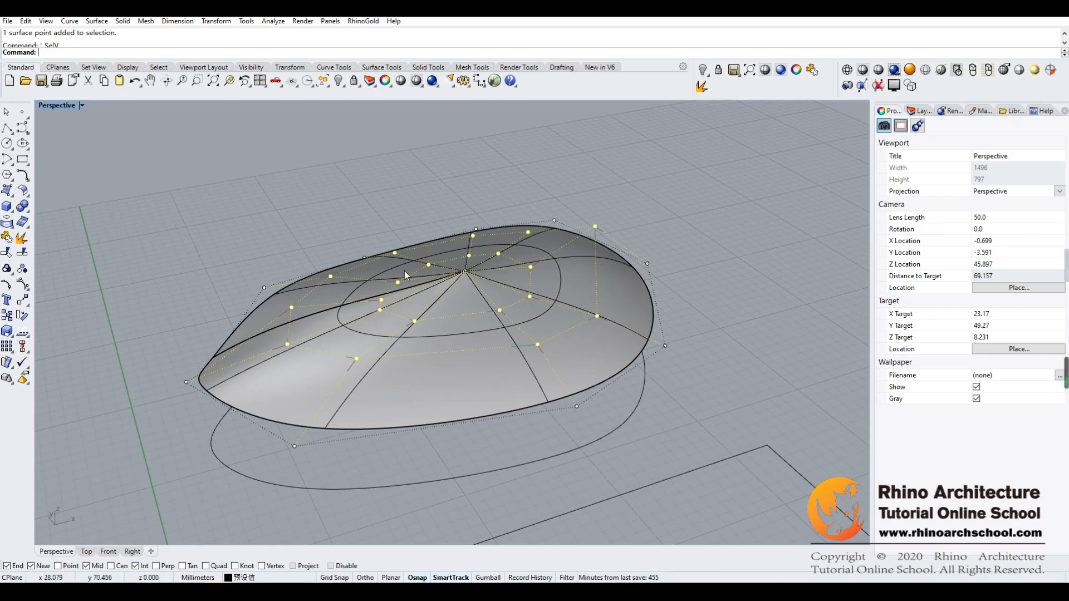
Step: Align the selected ring control points with Set Points in world Z only, at the height of the dome's apex
click(30, 305)
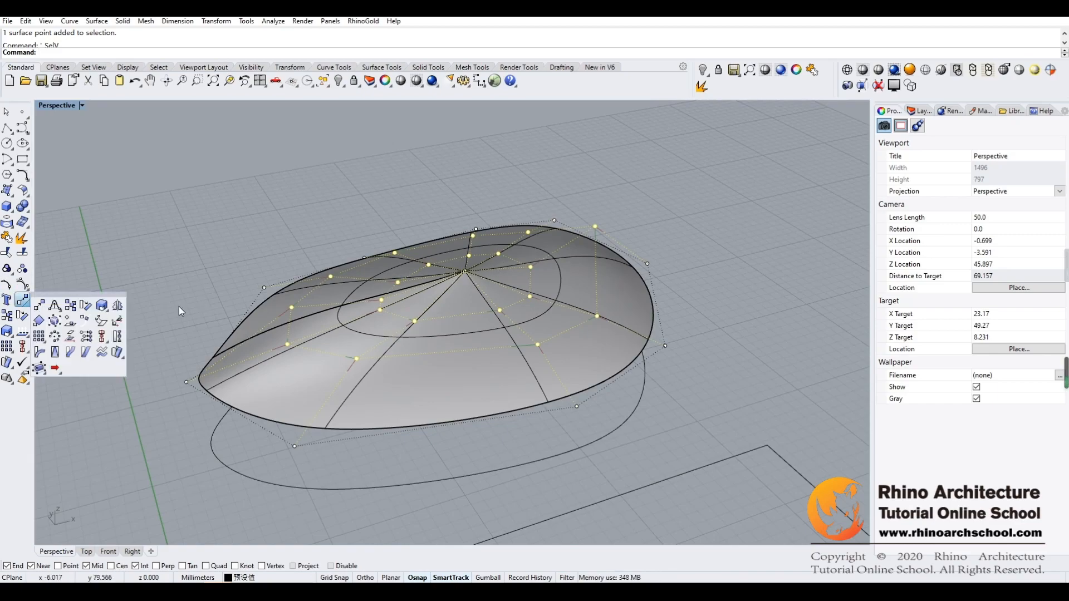
click(86, 338)
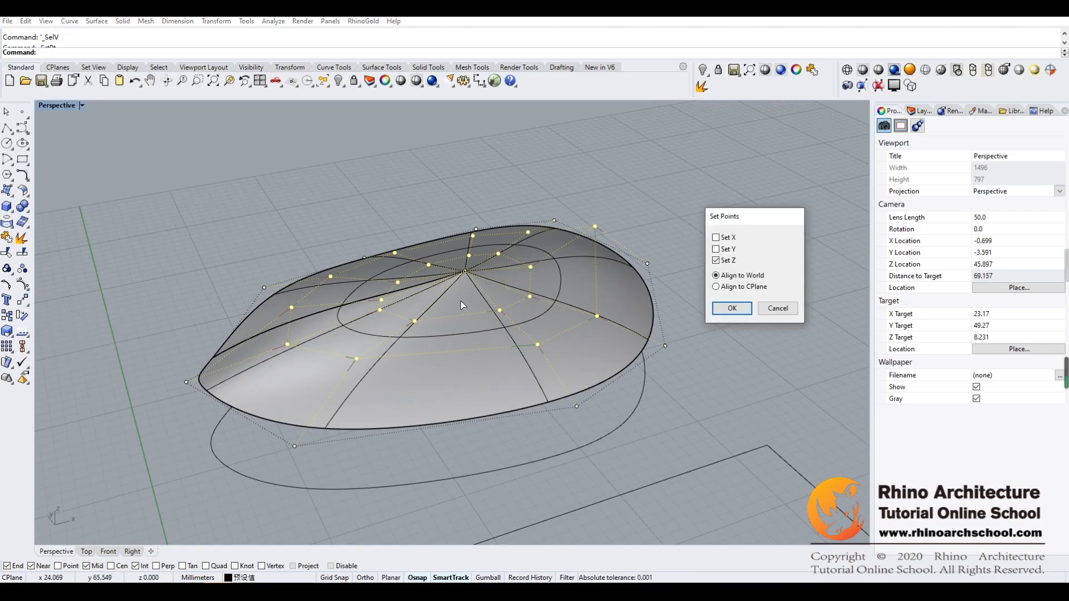
click(732, 308)
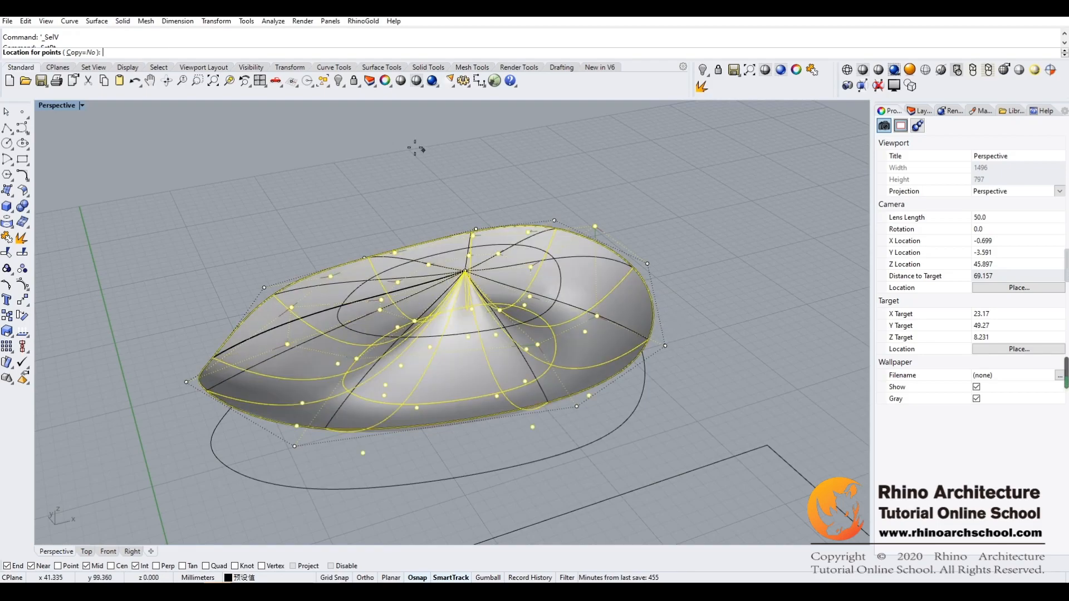
right_drag(358, 158, 318, 126)
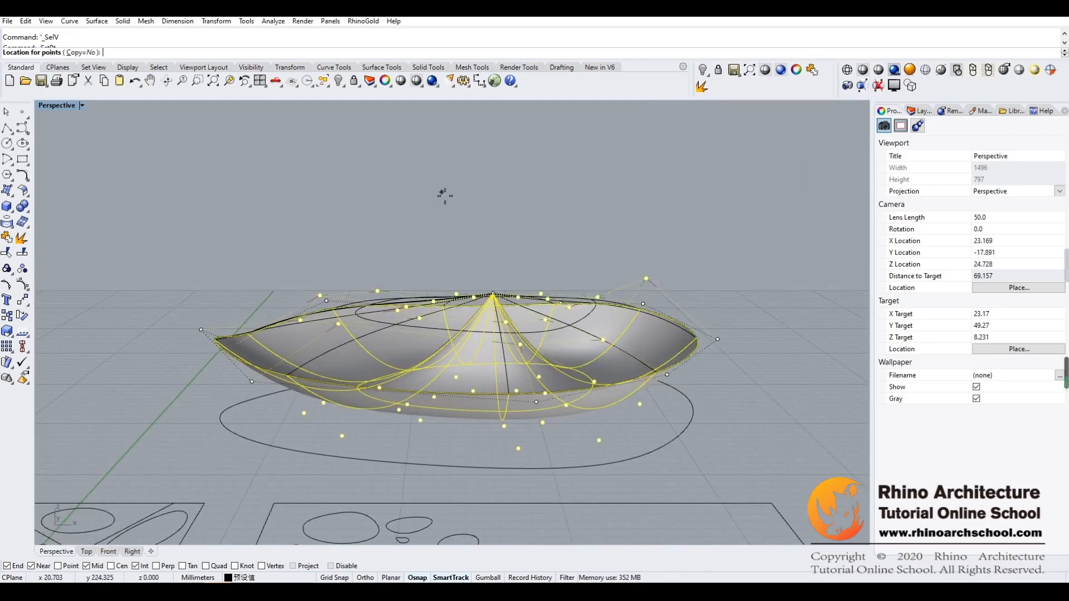
click(495, 293)
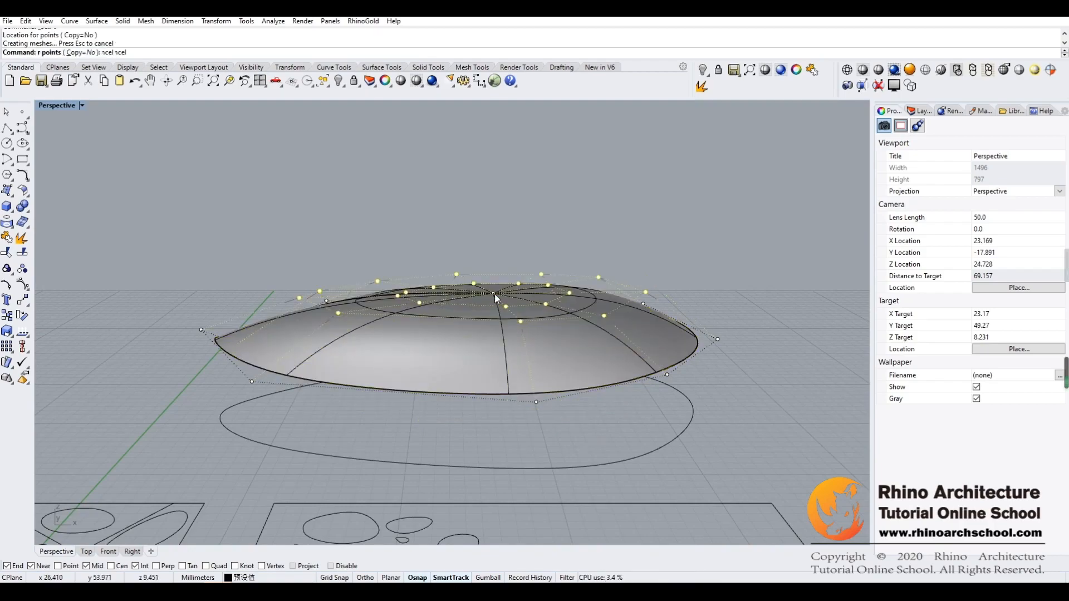
right_drag(521, 211, 465, 252)
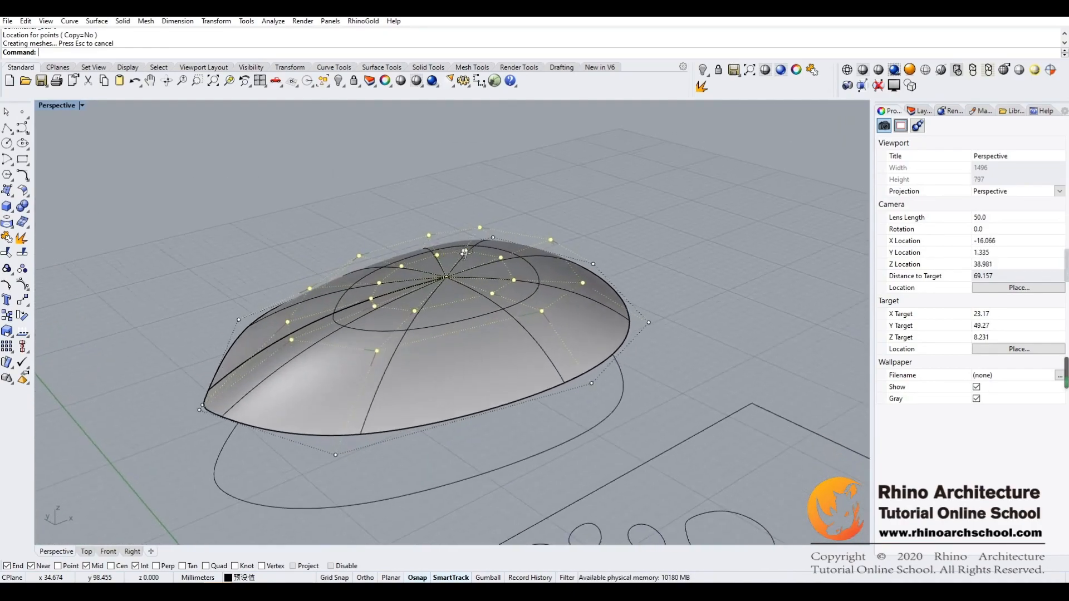
mouse_move(366, 235)
right_down()
mouse_move(391, 228)
mouse_move(374, 227)
right_up()
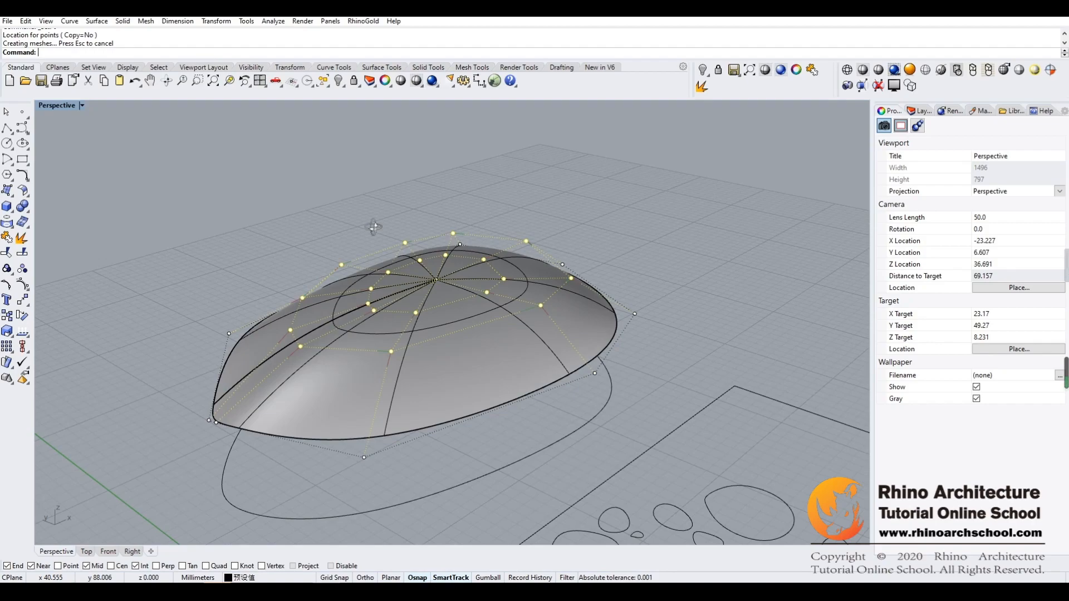
right_drag(374, 227, 339, 235)
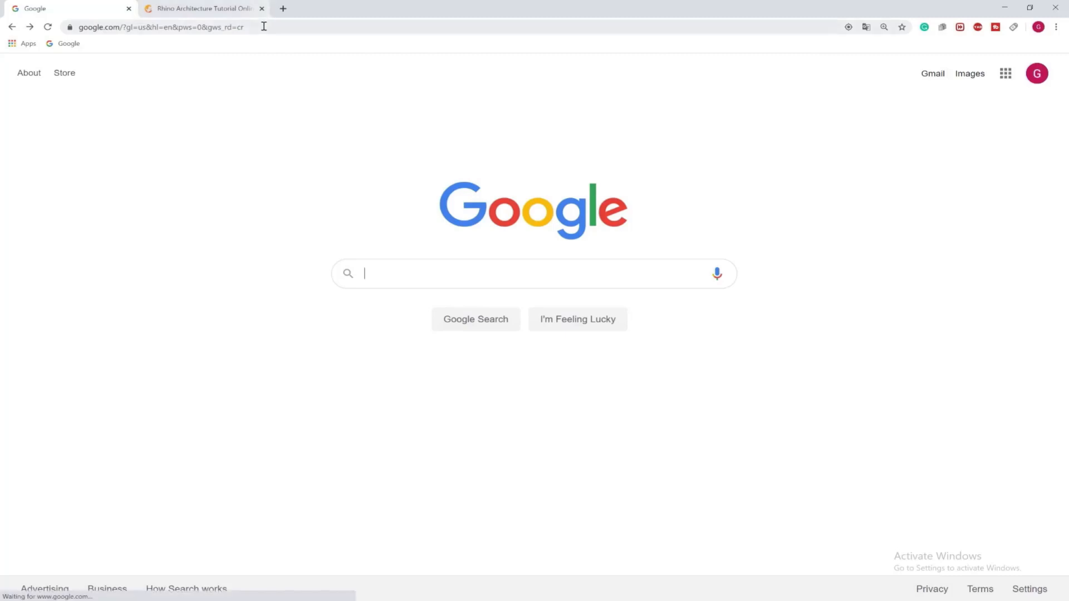
Step: Switch to the web browser, open rhinoarchschool.com and view the Recommended Courses section
click(263, 27)
text(rhinoarchschool.com)
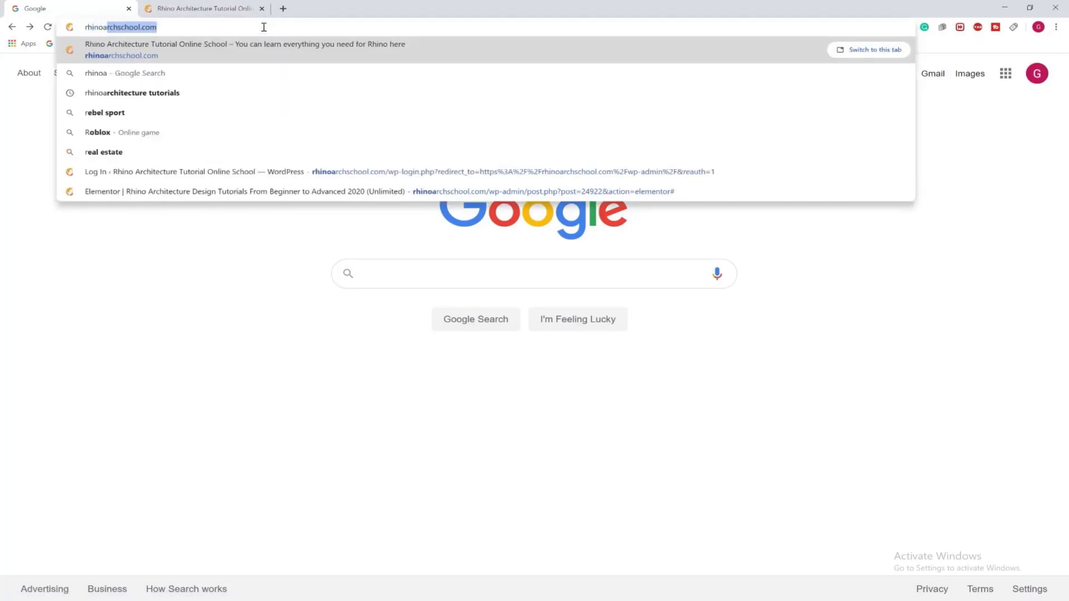
key(Return)
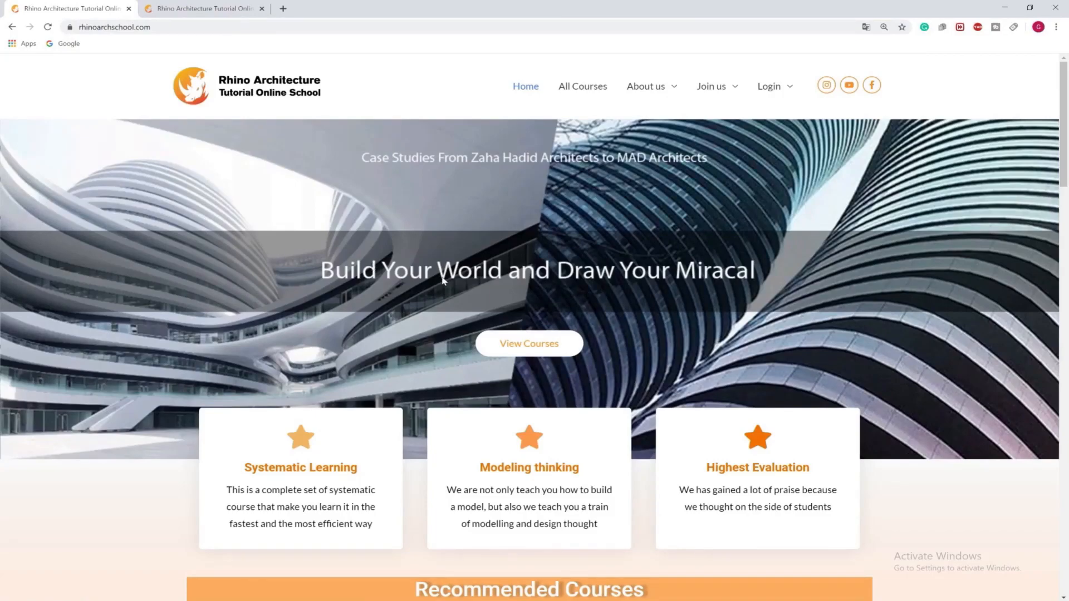
scroll(443, 281, down, 5)
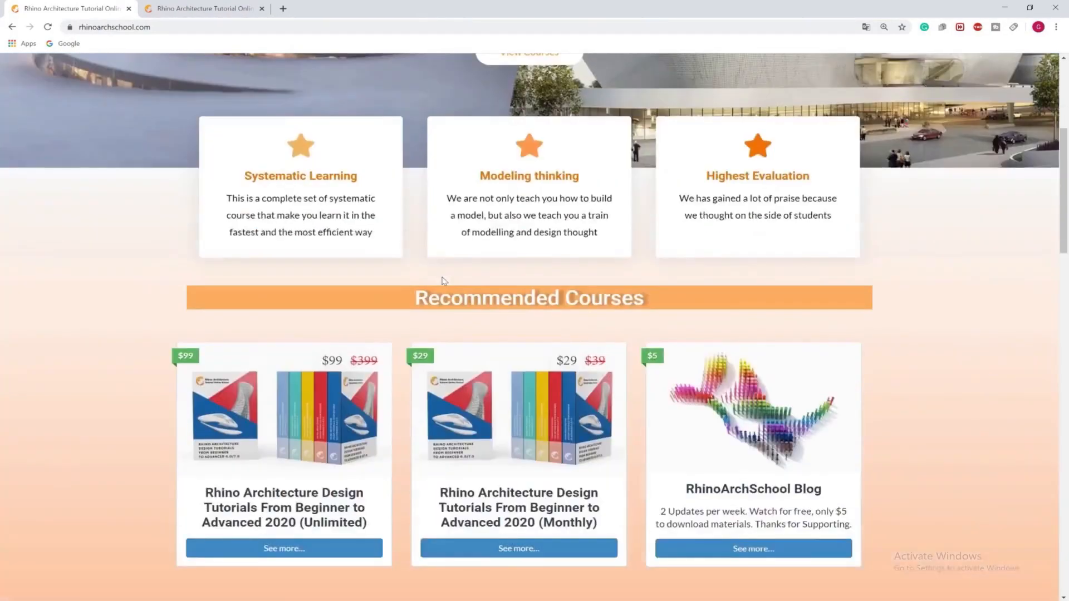
scroll(442, 280, down, 2)
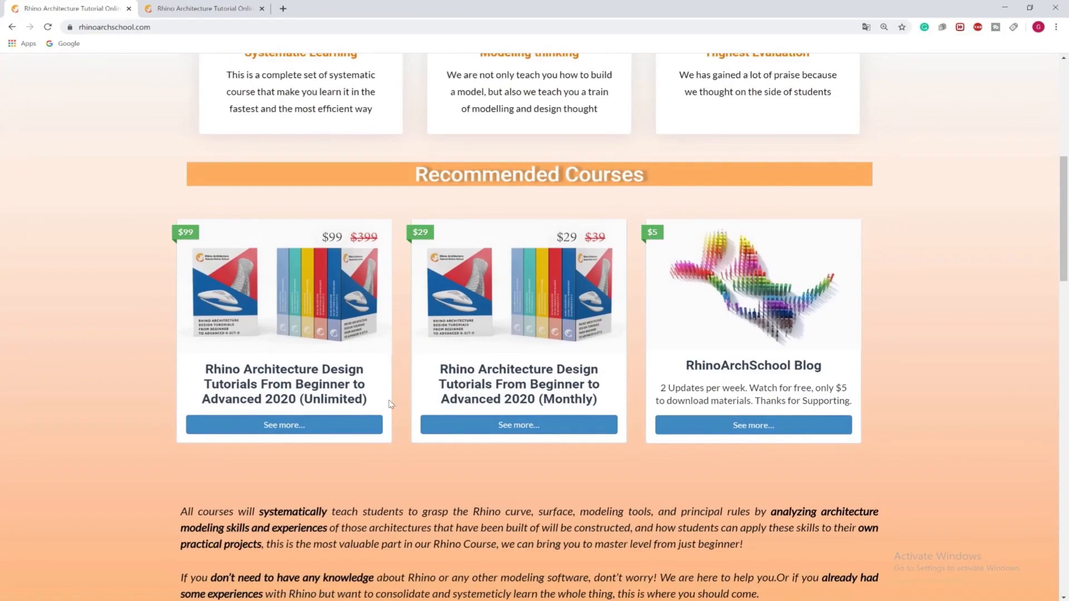
Step: Compare the Unlimited and Monthly course titles and open the details page of the Unlimited course
drag(355, 397, 313, 399)
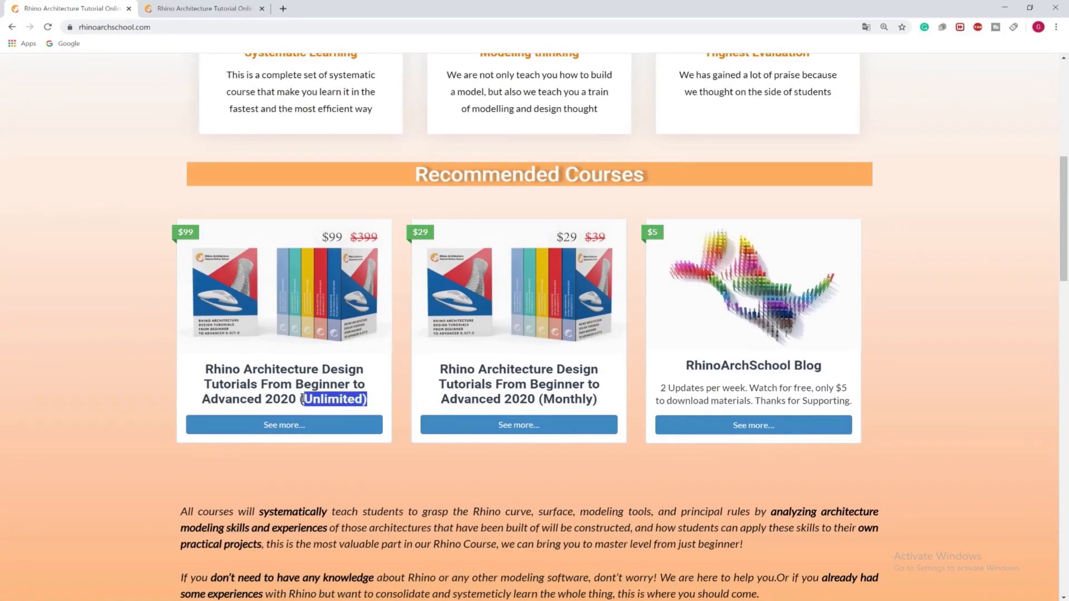
click(324, 400)
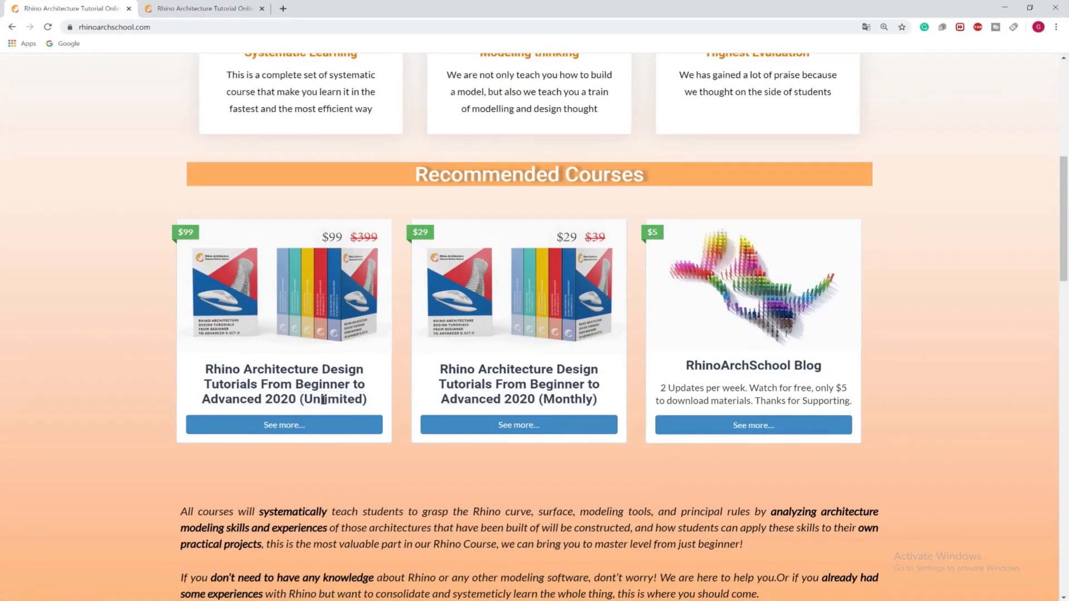
drag(572, 398, 541, 399)
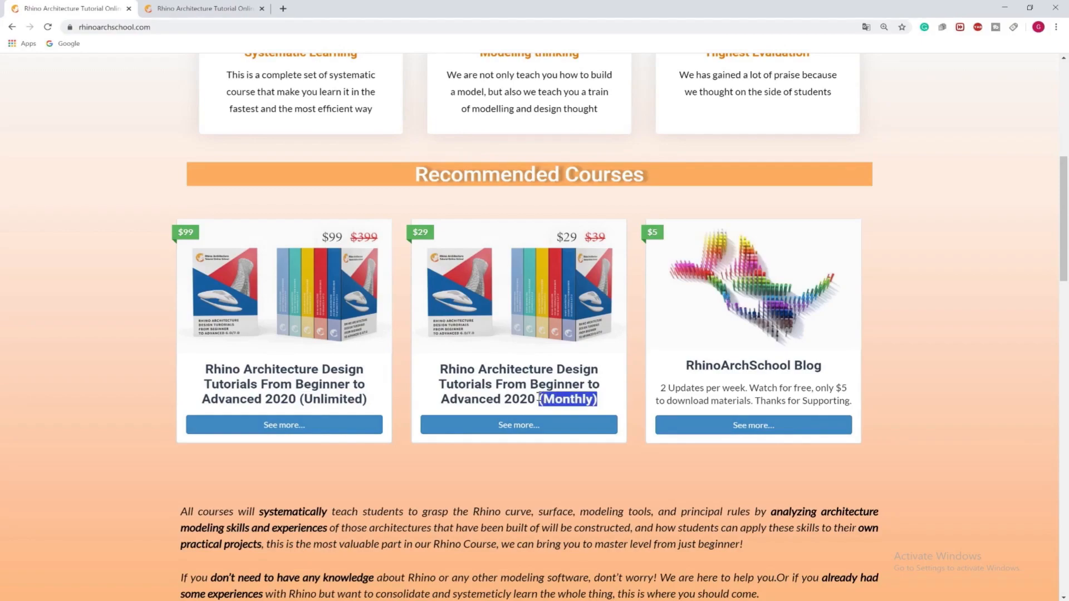
click(511, 399)
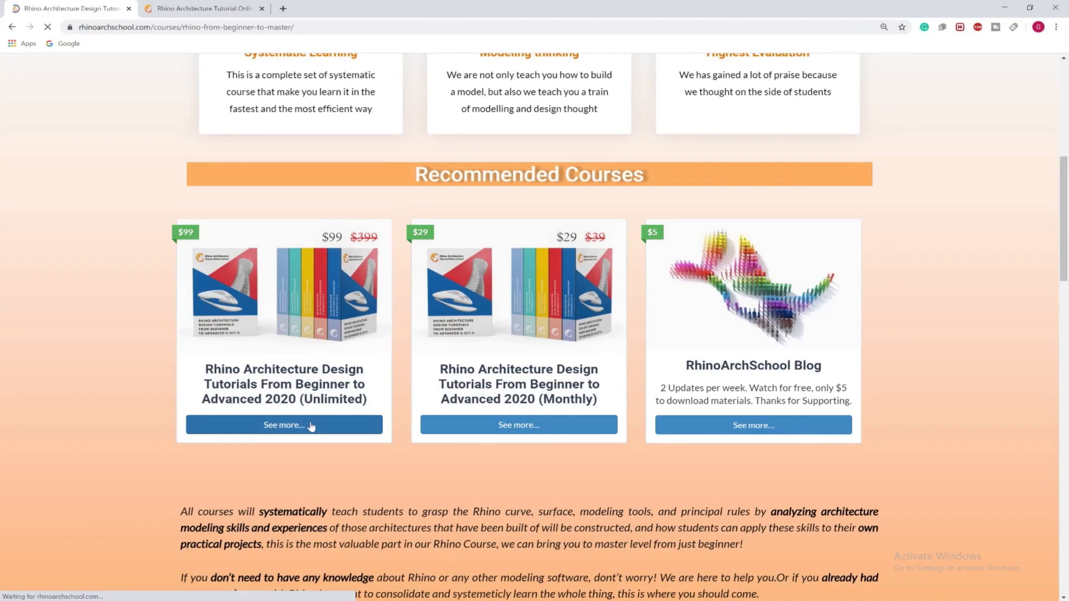
scroll(505, 402, down, 3)
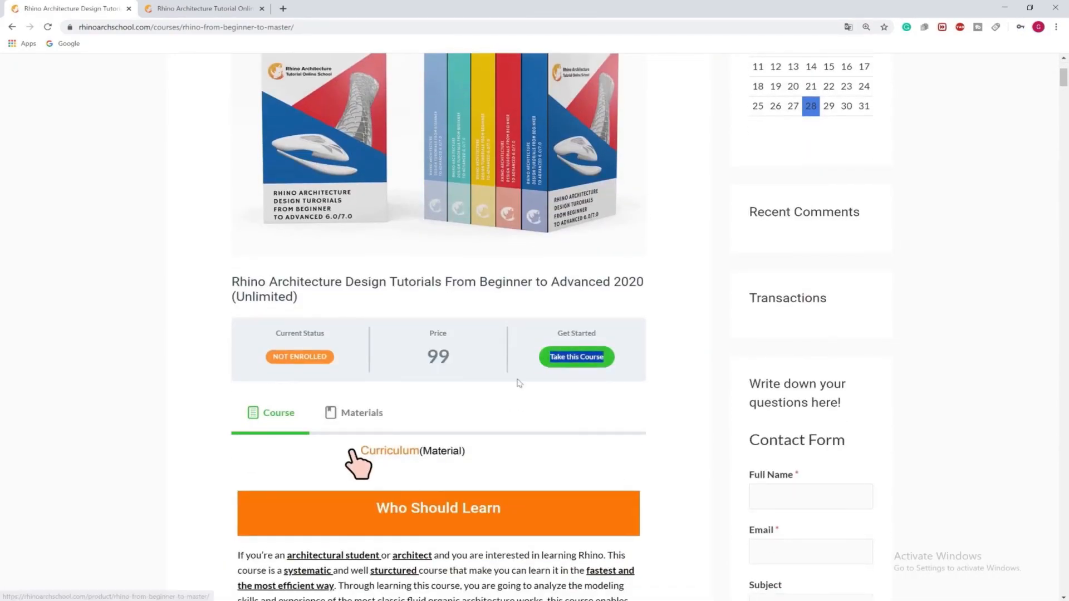
Step: View the Unlimited course's materials and look through its lesson list by section
click(365, 414)
scroll(390, 450, down, 9)
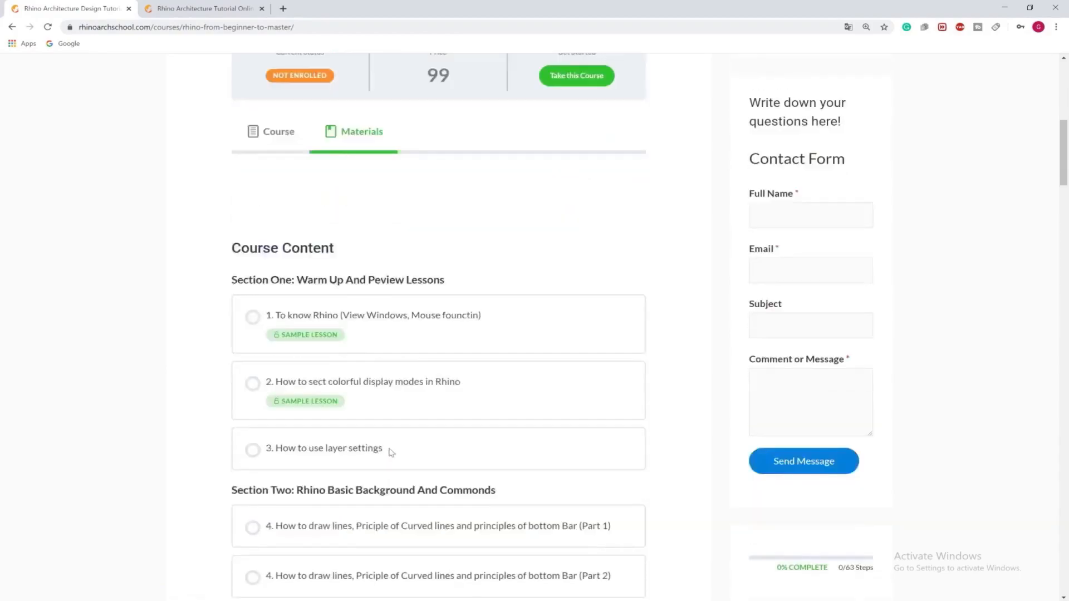
scroll(391, 453, up, 7)
Step: Return to the course description and look through its overview and example model images
click(278, 369)
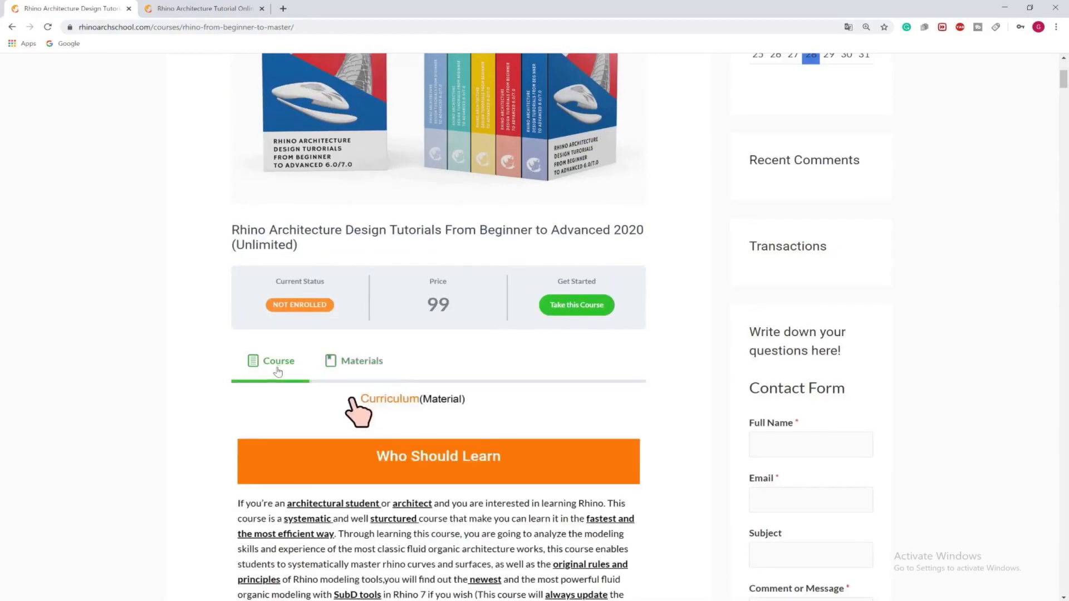
scroll(279, 373, down, 9)
scroll(278, 371, down, 20)
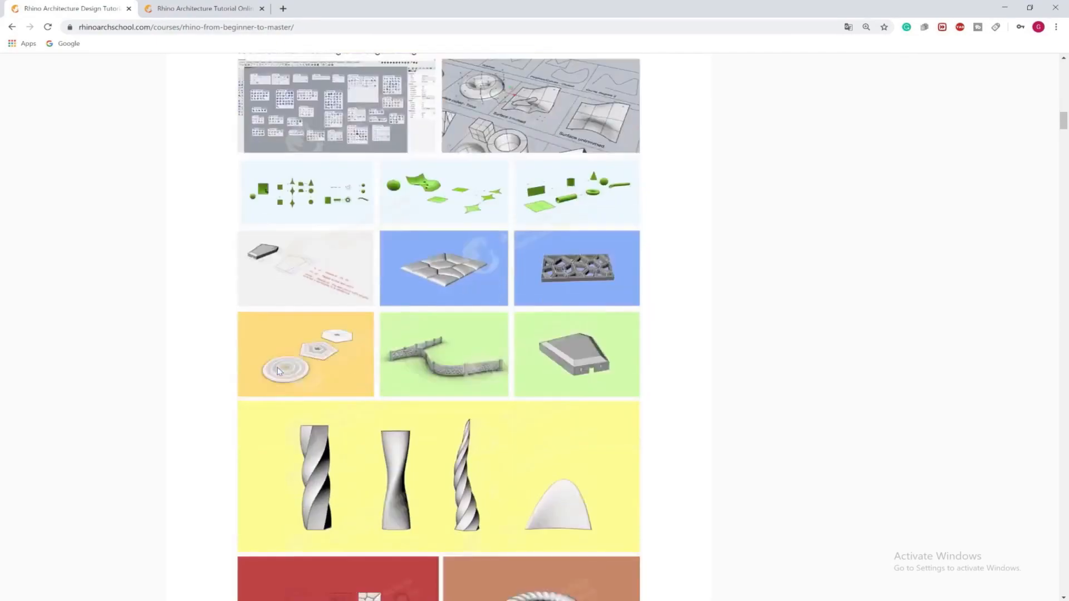
Step: Look through the rest of the Unlimited course description, from the tower and stadium models to the Section 5 famous case studies
scroll(279, 371, down, 20)
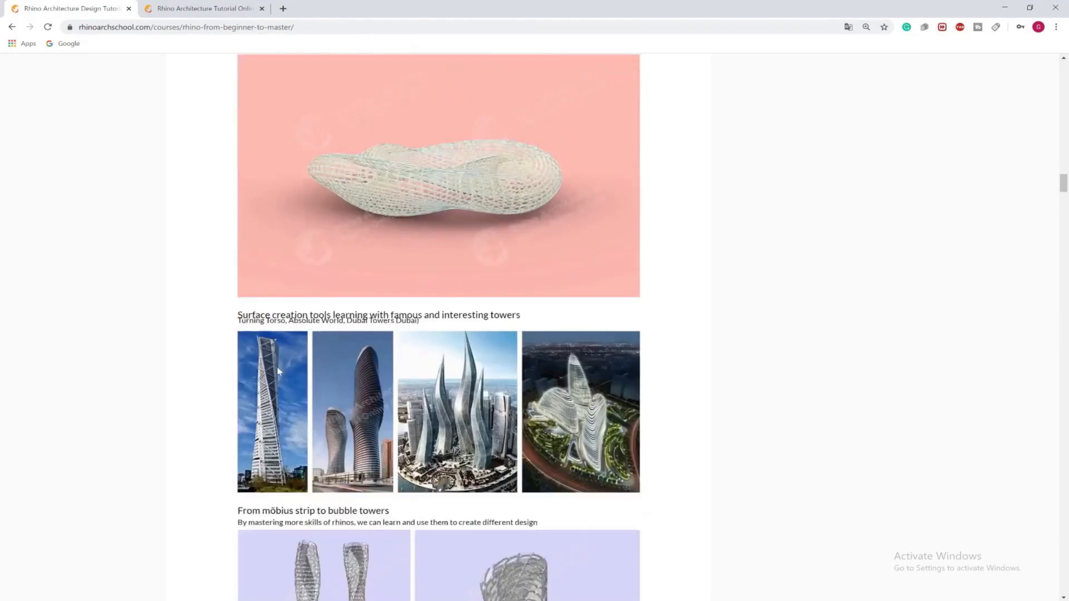
scroll(278, 371, down, 19)
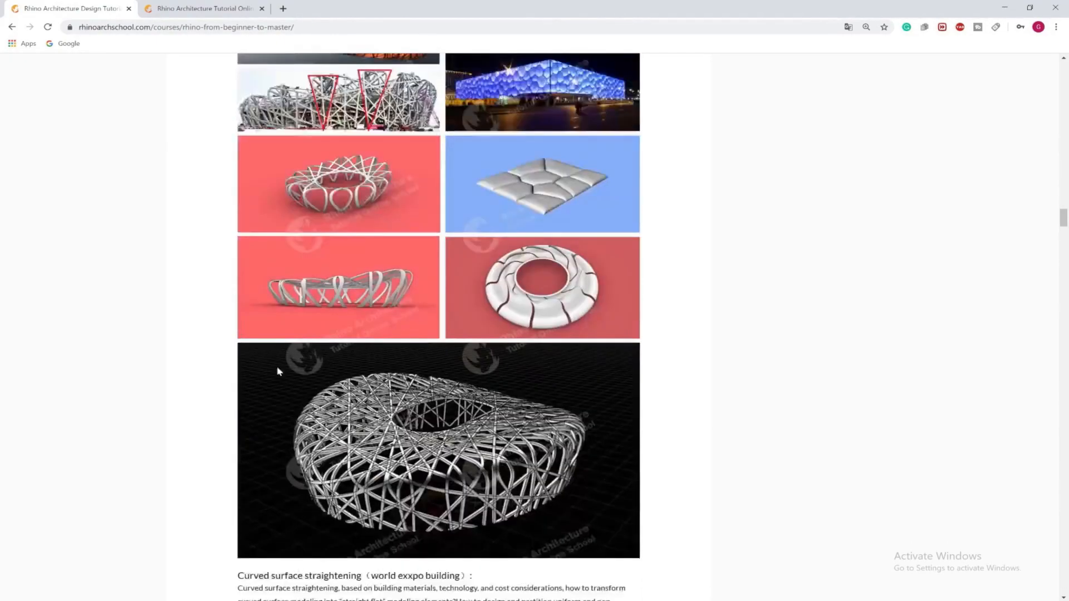
scroll(279, 371, down, 20)
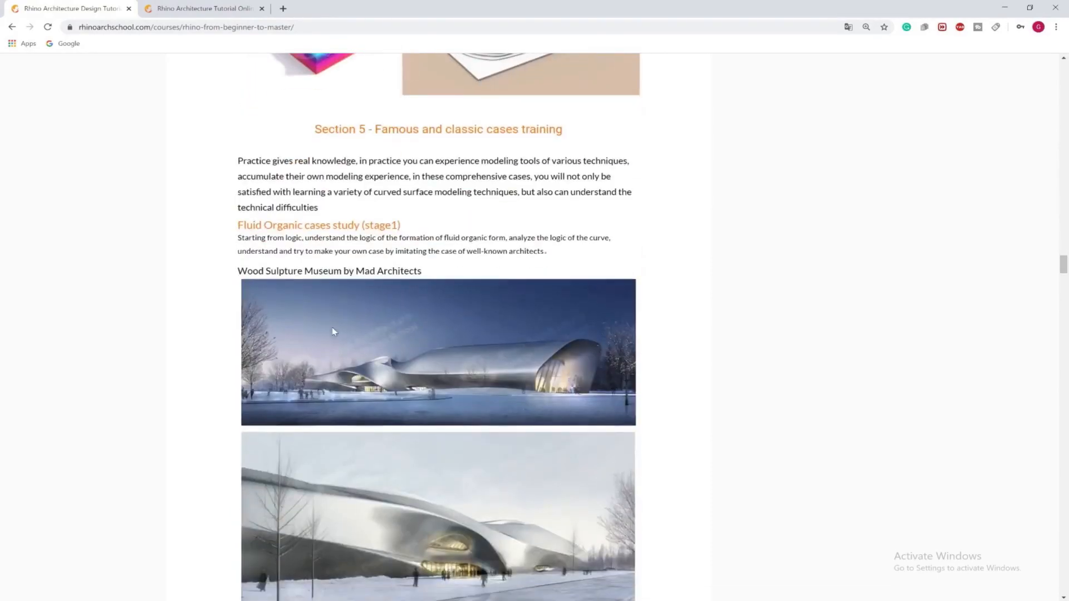
scroll(333, 332, down, 20)
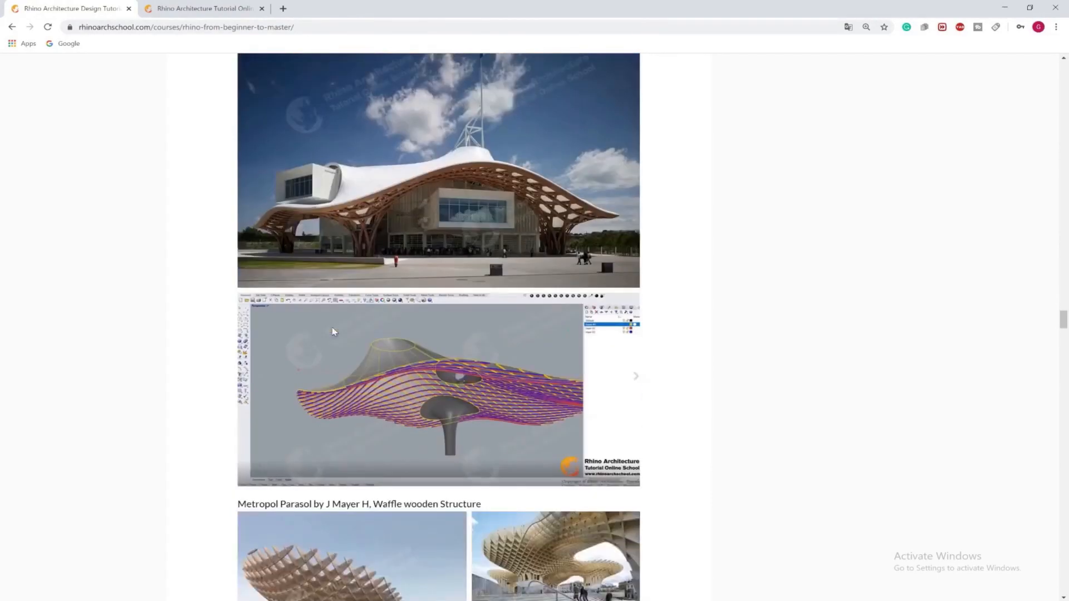
scroll(333, 331, down, 20)
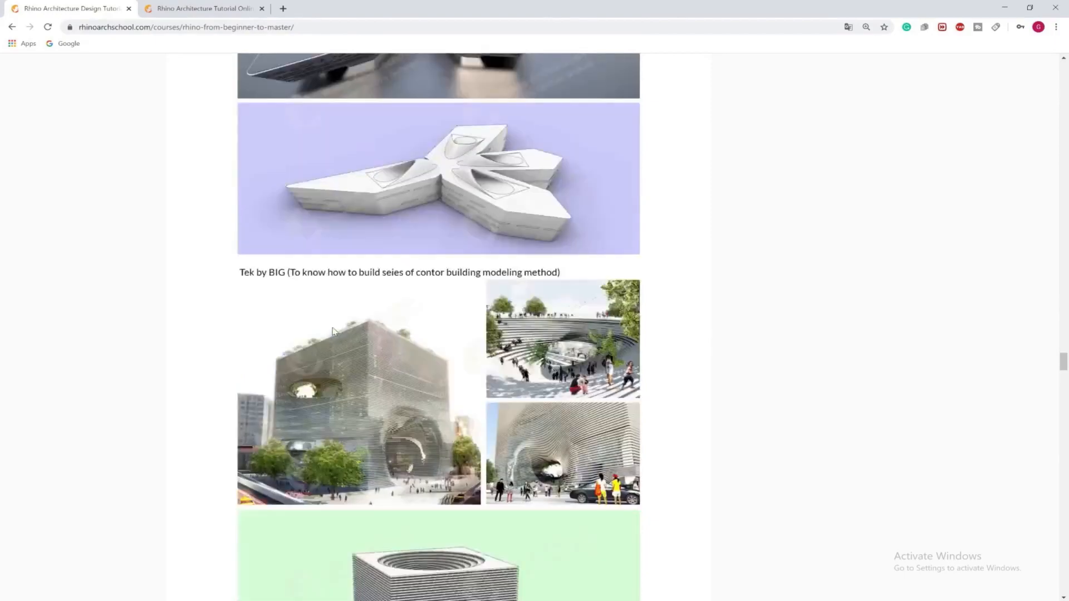
scroll(333, 332, down, 20)
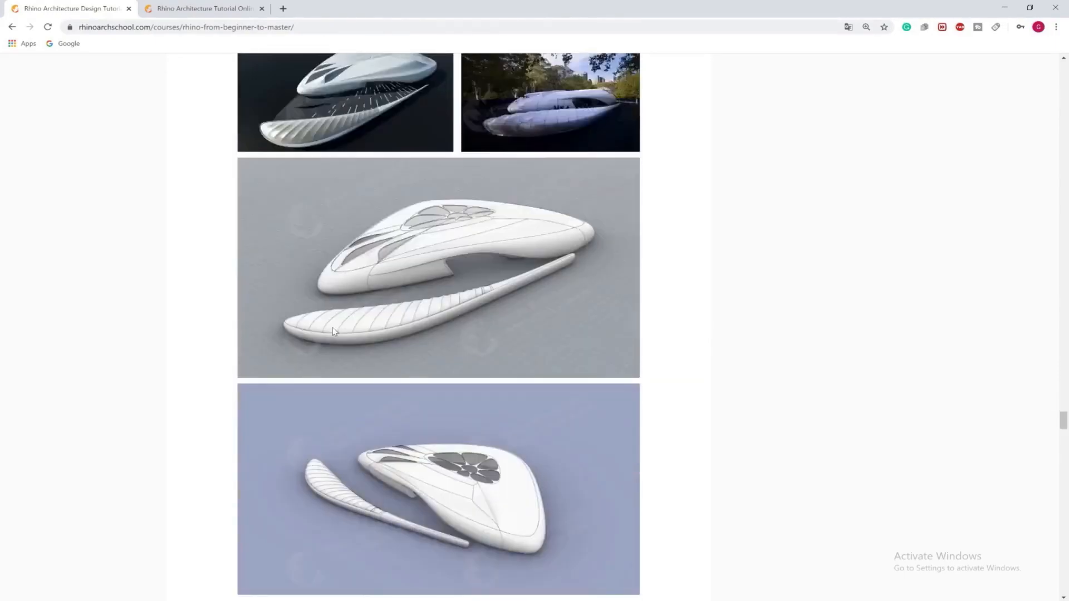
scroll(333, 331, down, 20)
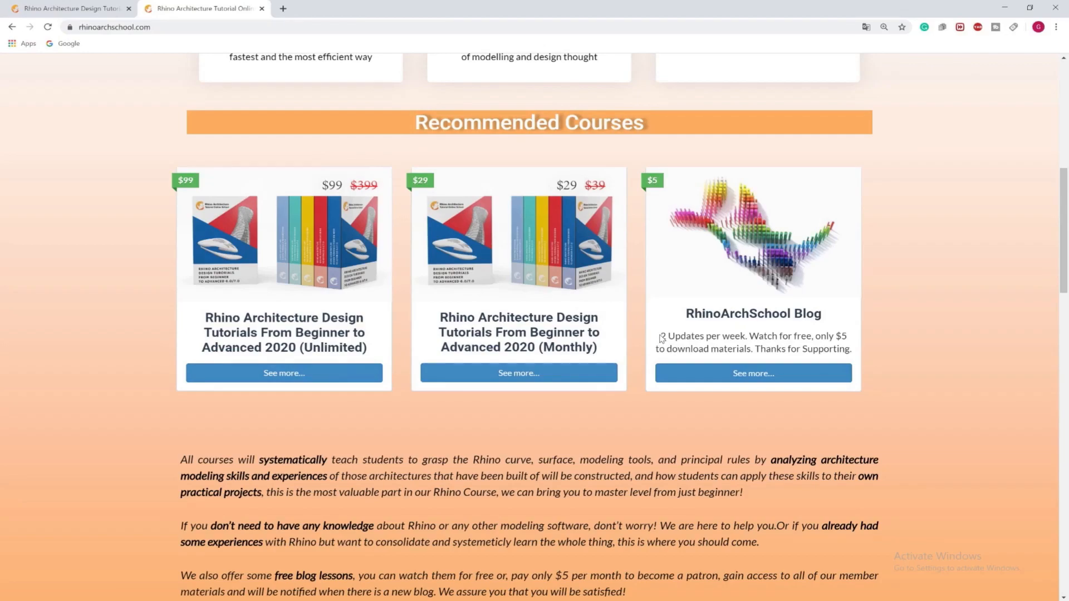
Step: Return to the Recommended Courses page and highlight the RhinoArchSchool Blog description, including its closing sentence, then clear the highlight
drag(661, 337, 855, 353)
click(749, 348)
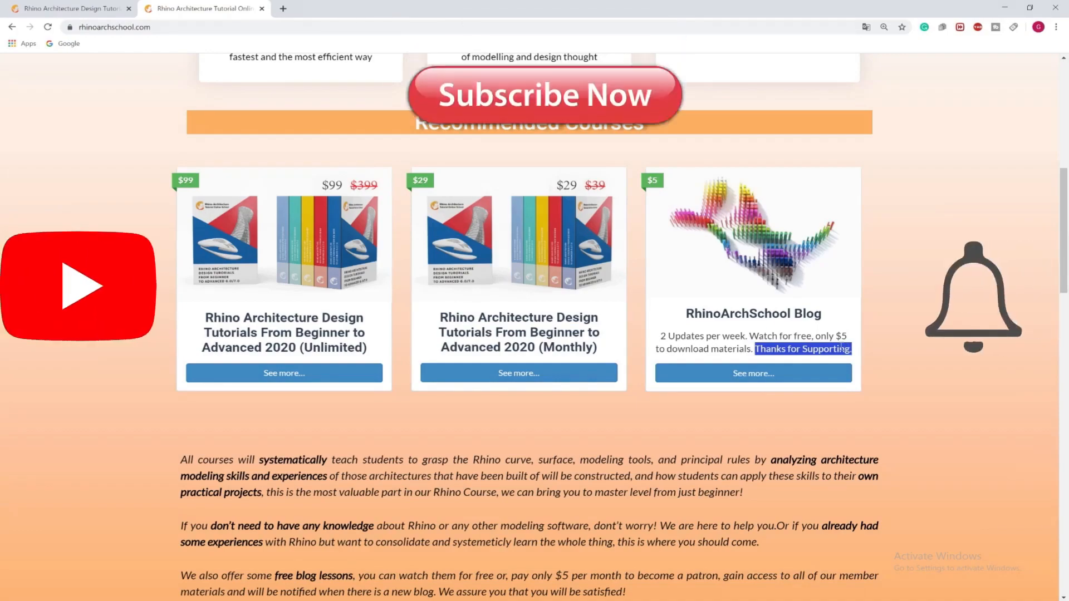
click(839, 347)
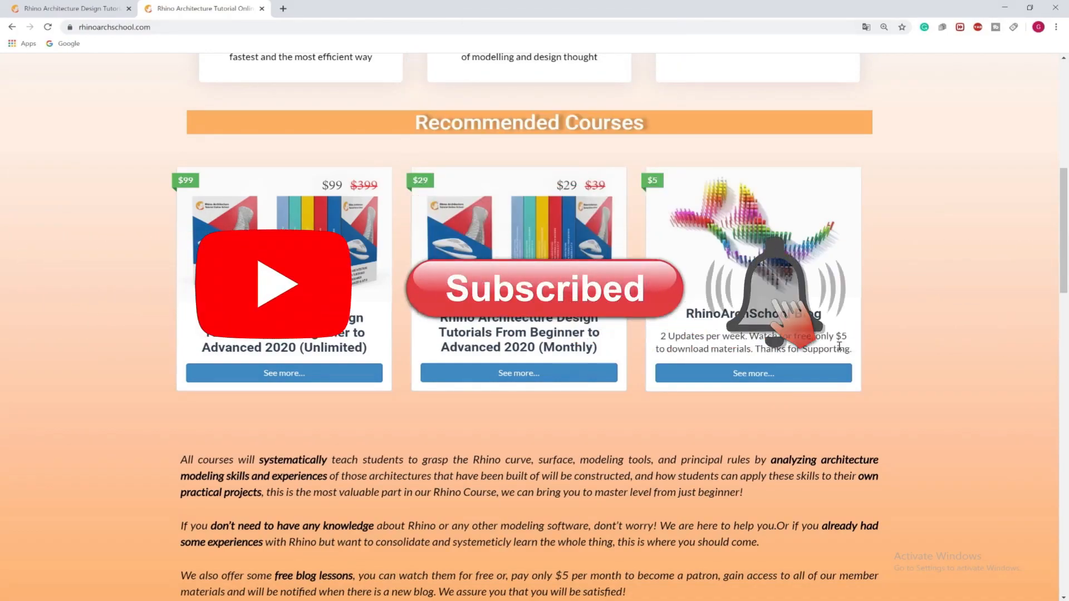